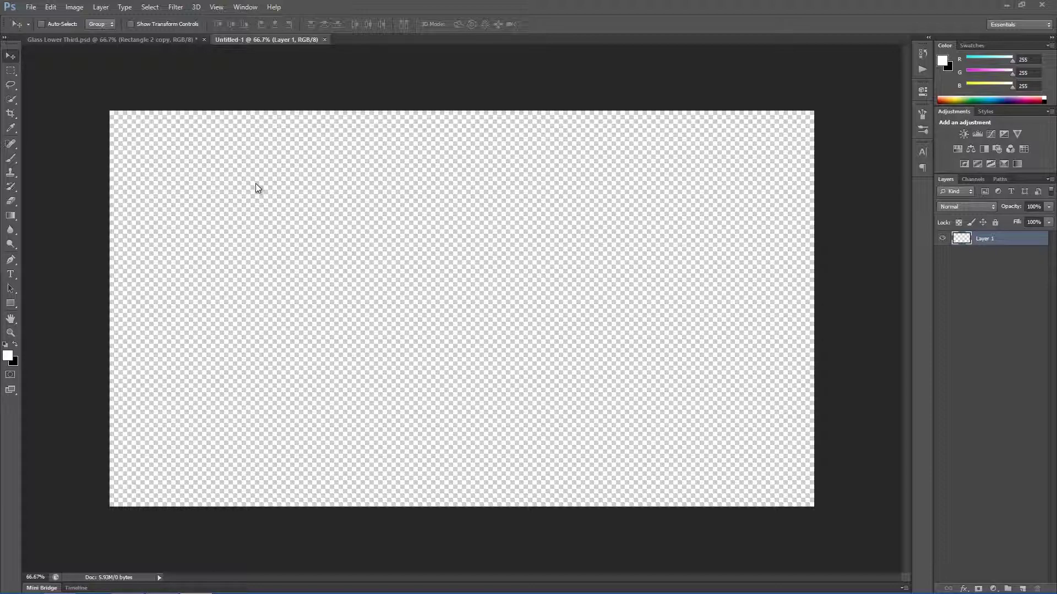
left_click(31, 7)
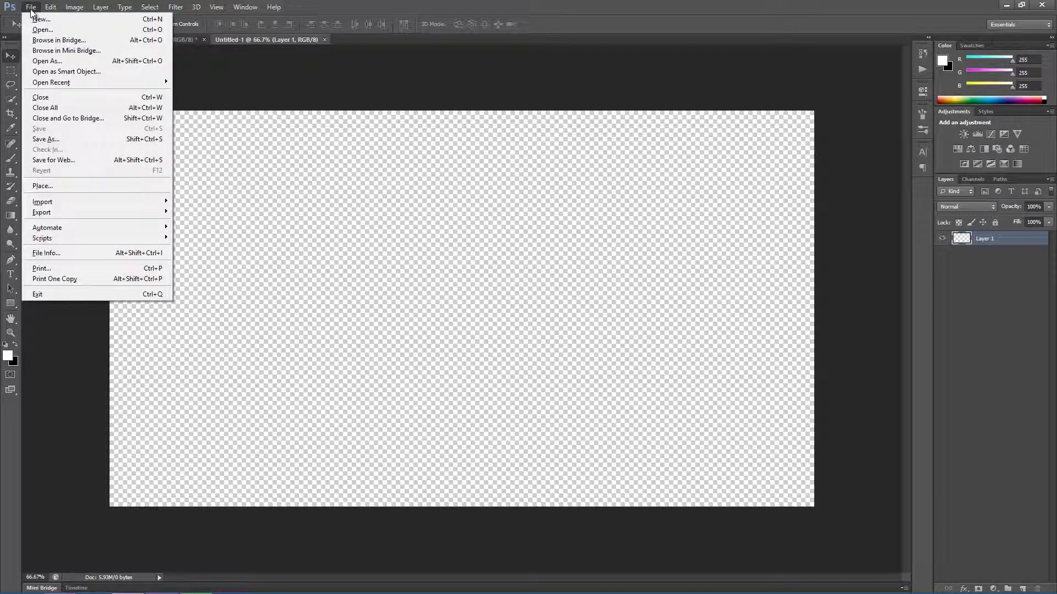
left_click(31, 19)
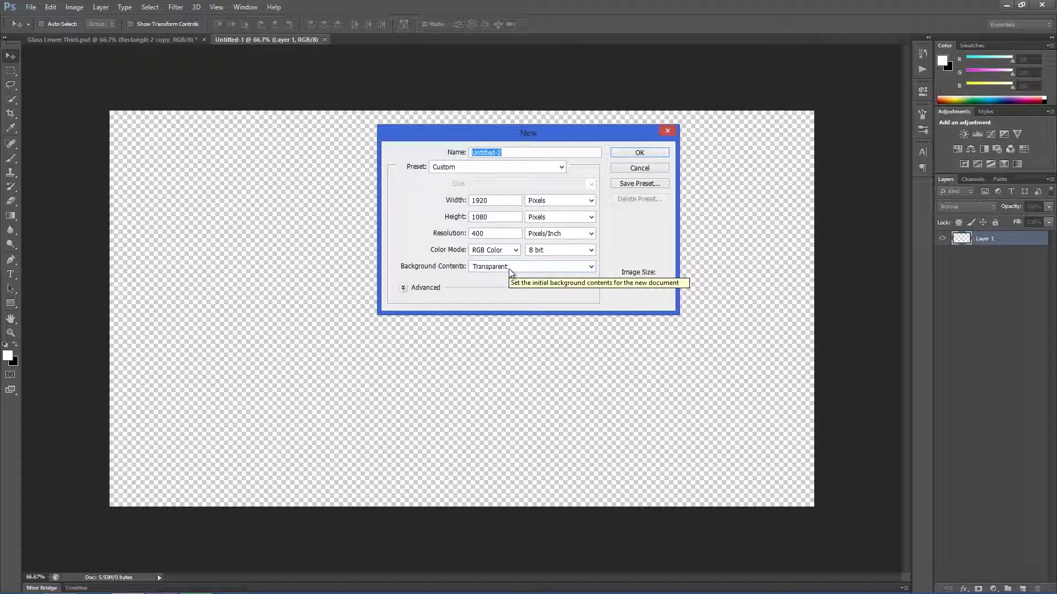
left_click(627, 169)
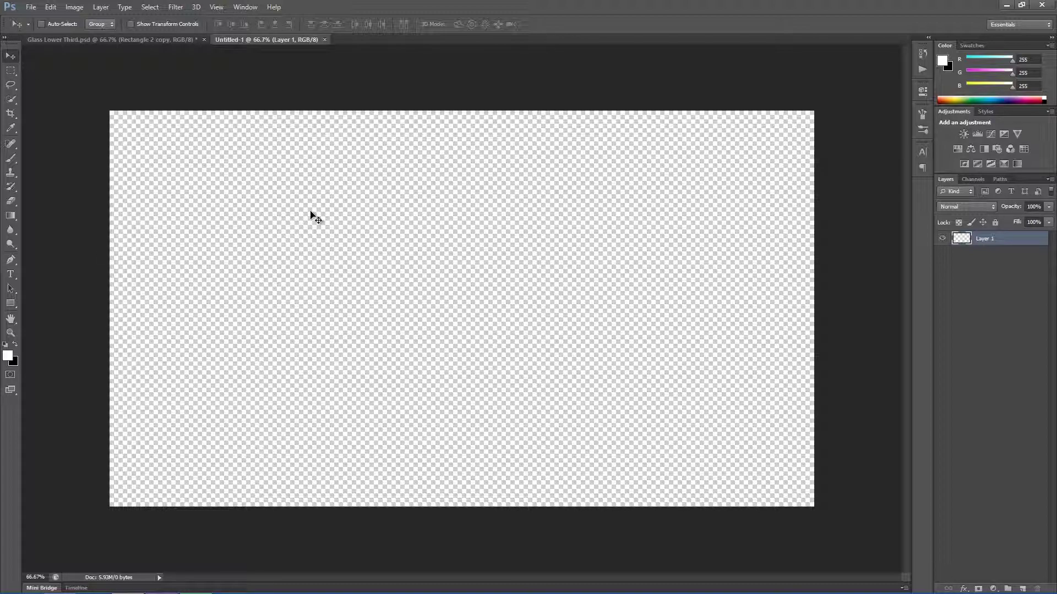
- Draw a white rectangle about 1742 by 126 px across the lower canvas and move it down near the canvas's bottom edge
left_click(13, 306)
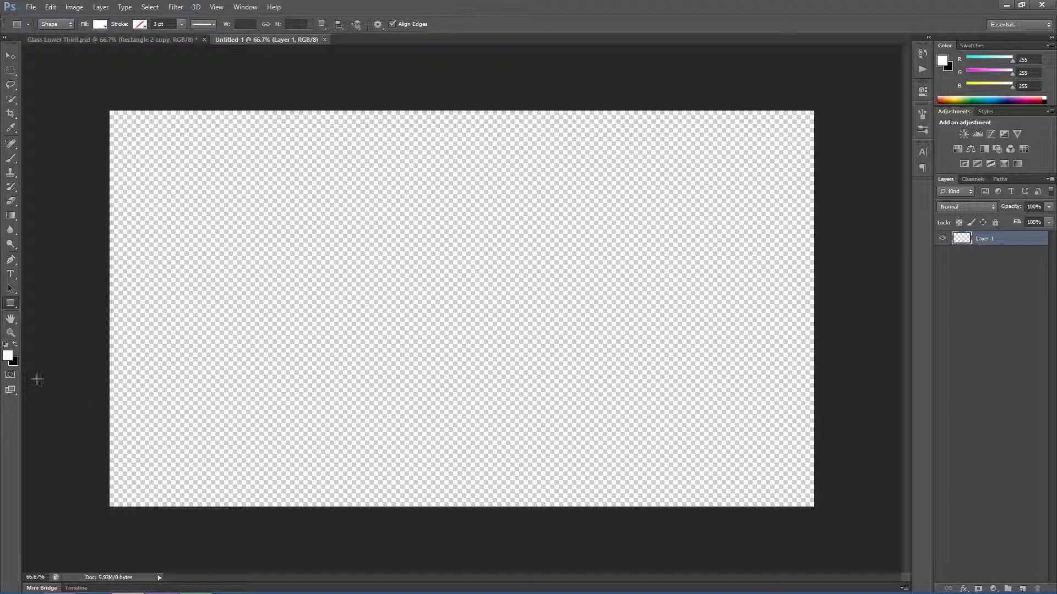
left_click_drag(79, 400, 717, 446)
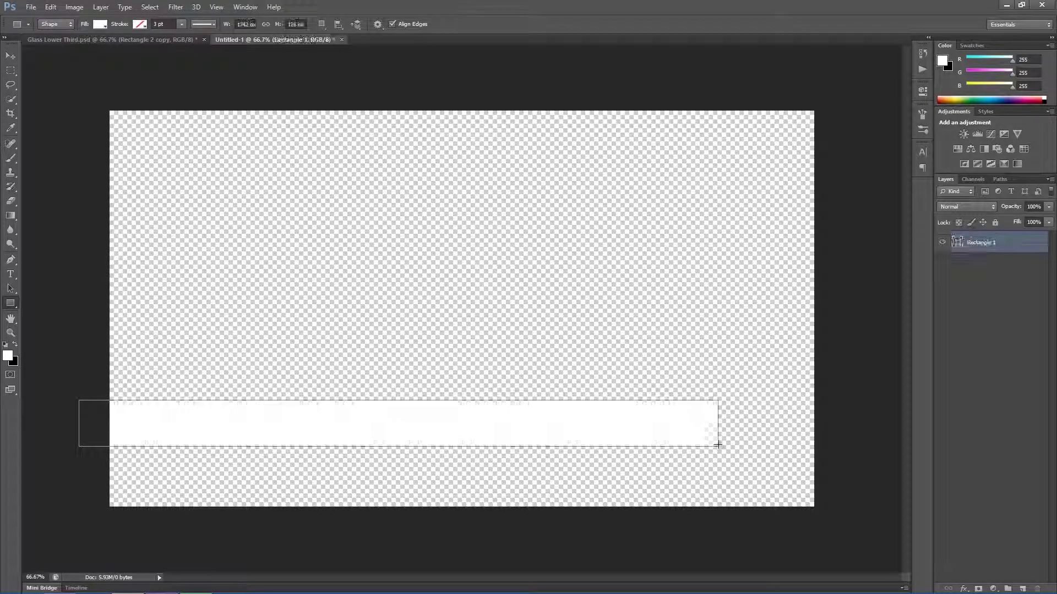
left_click(7, 55)
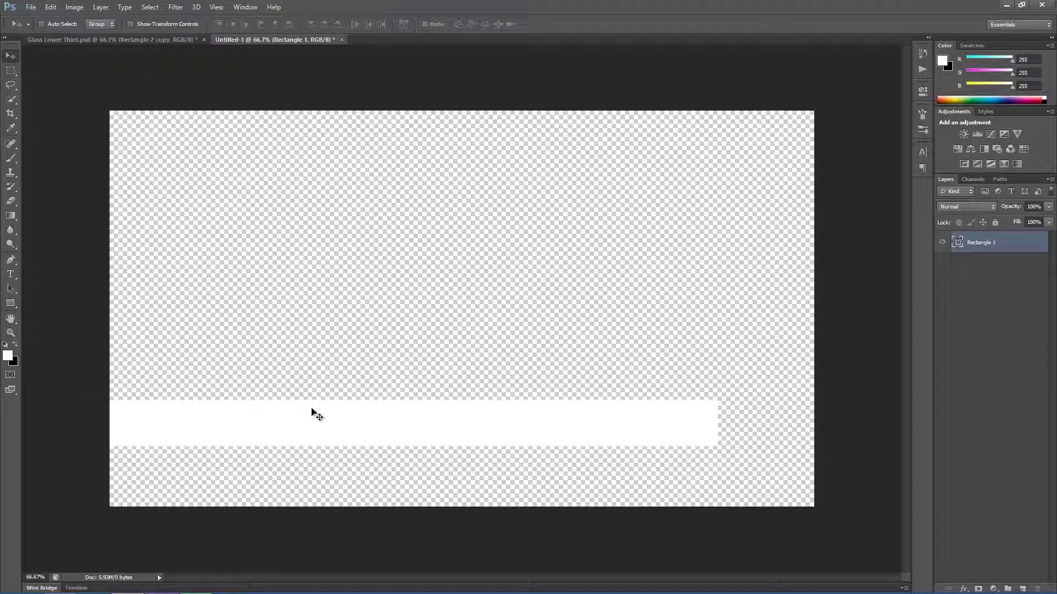
left_click_drag(405, 436, 403, 466)
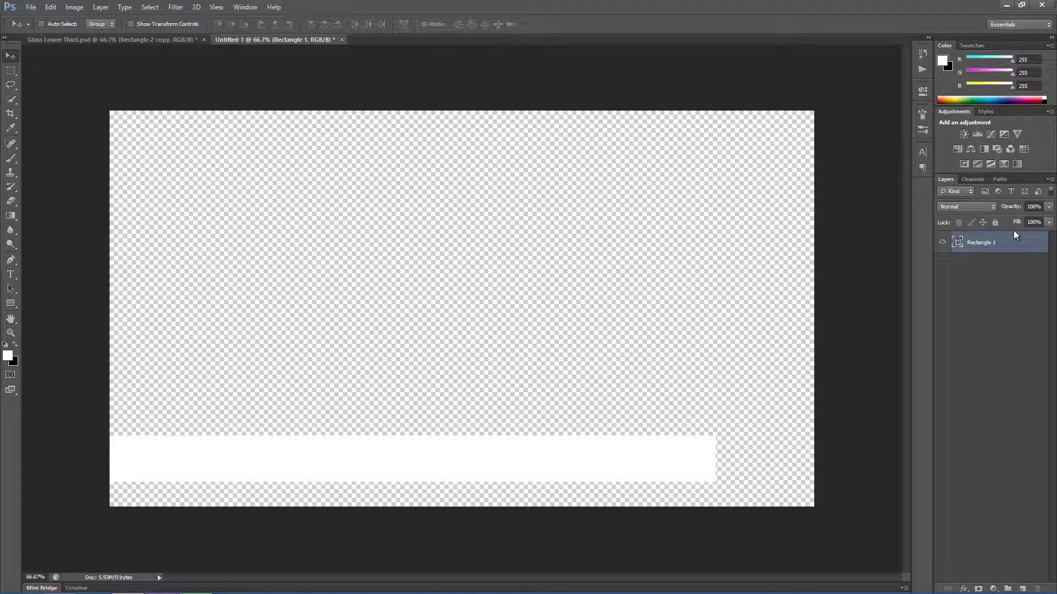
- Duplicate the rectangle layer and delete the surplus second copy so a single duplicate is kept
key("ctrl+j")
key("ctrl+j")
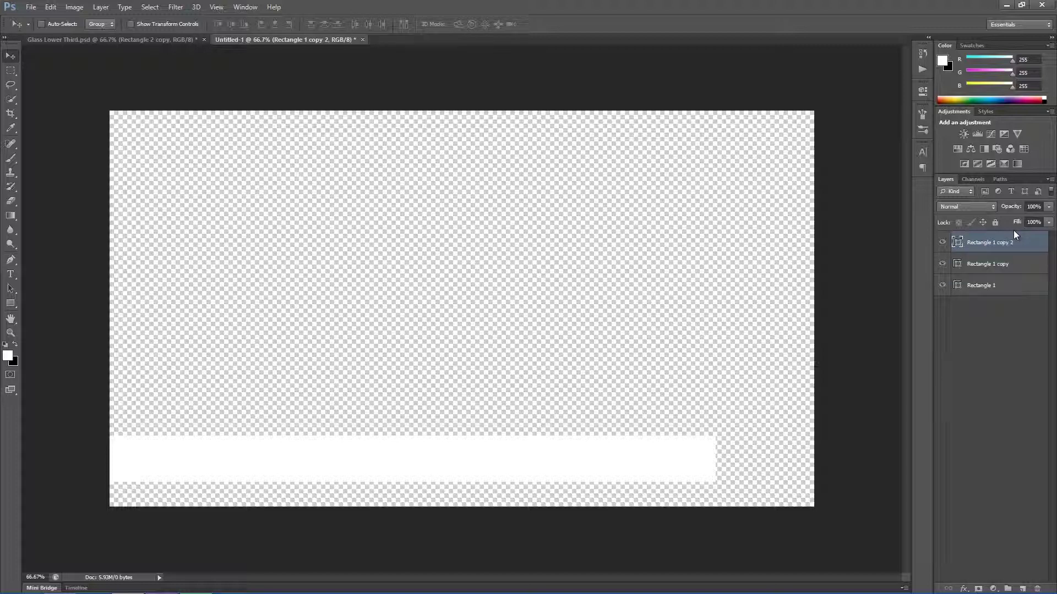
key("Delete")
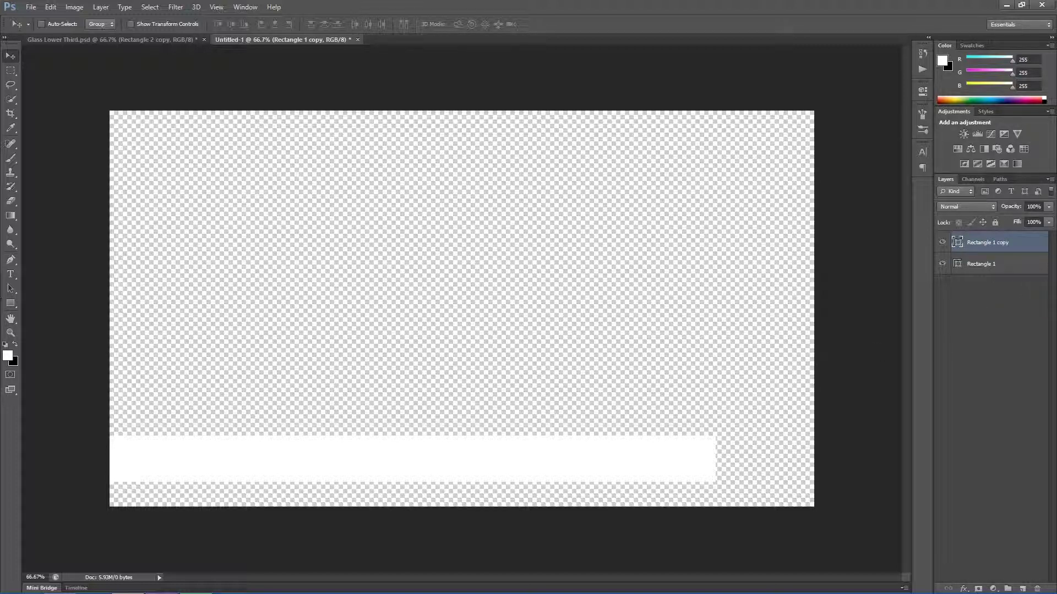
left_click(11, 99)
left_click_drag(488, 470, 531, 355)
key("ctrl+z")
- Hide the original rectangle layer and set the fill of its copy to 0%
left_click(943, 265)
left_click(1049, 223)
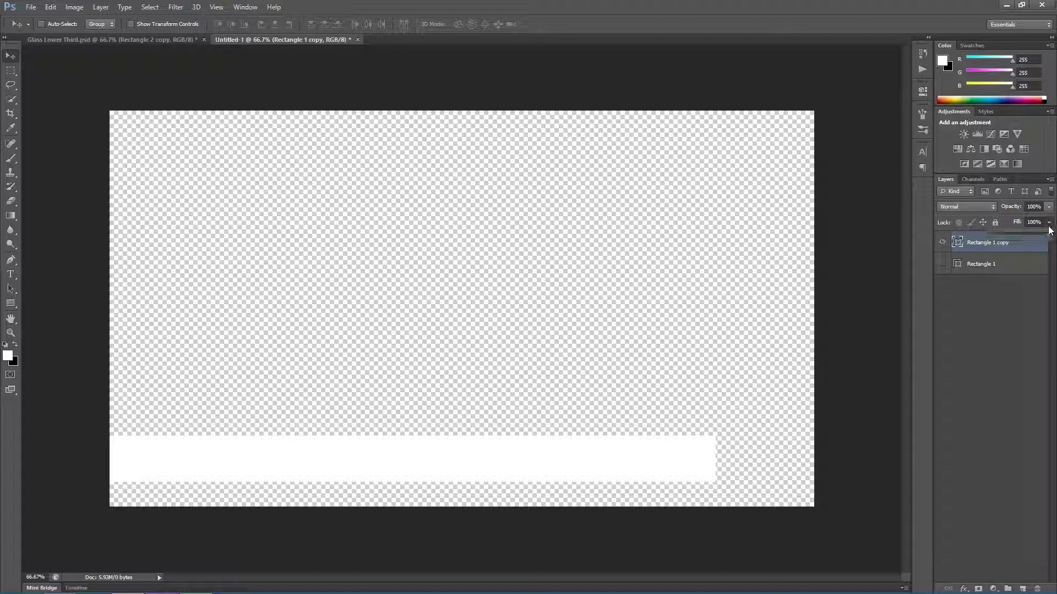
left_click_drag(1049, 238, 973, 236)
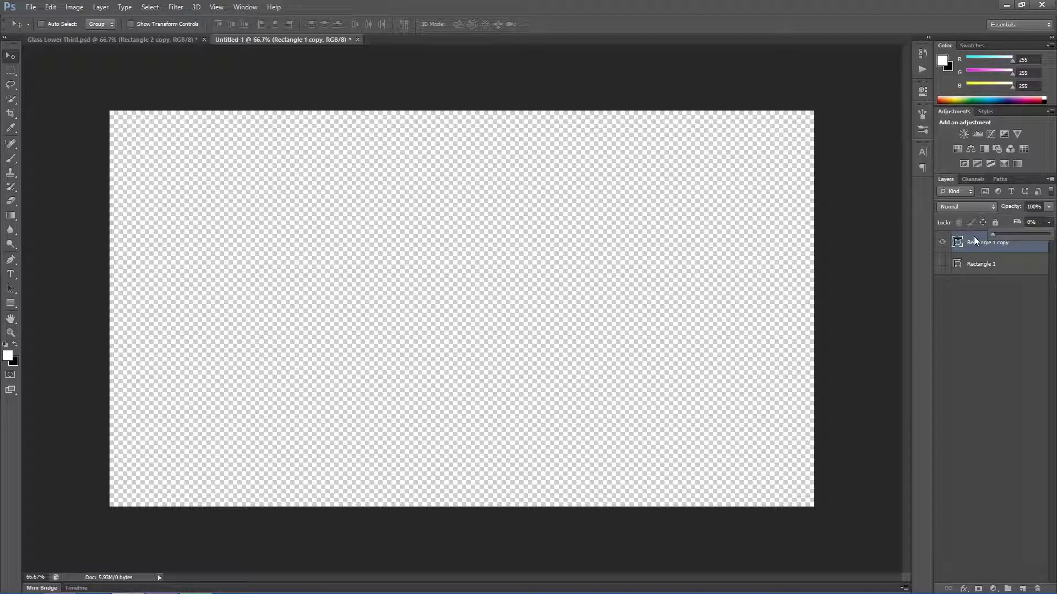
left_click(995, 322)
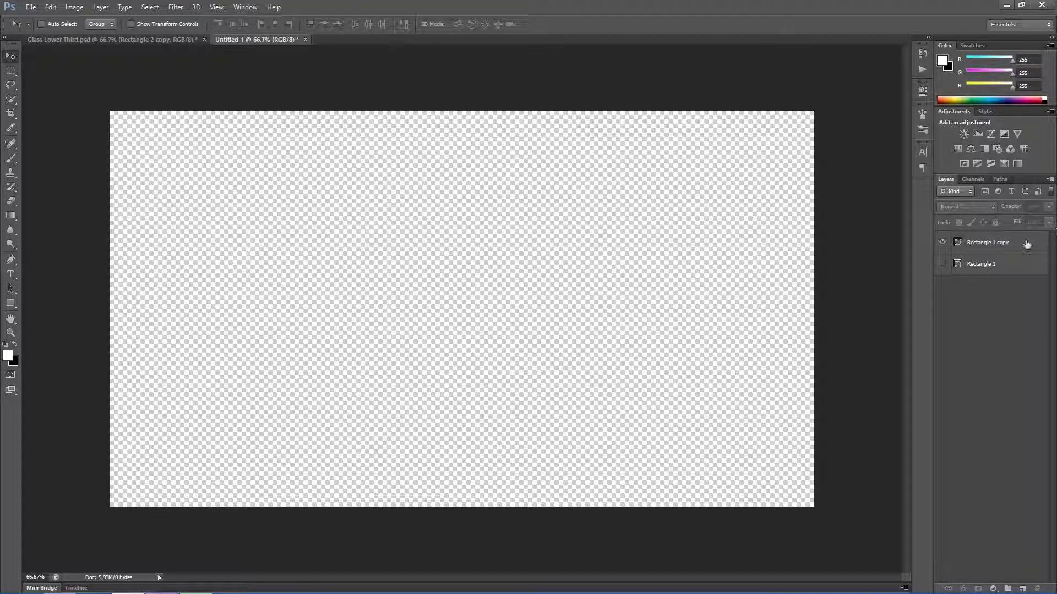
- Add an Inner Shadow layer style to the rectangle copy with its opacity set to 10%
left_click(1027, 244)
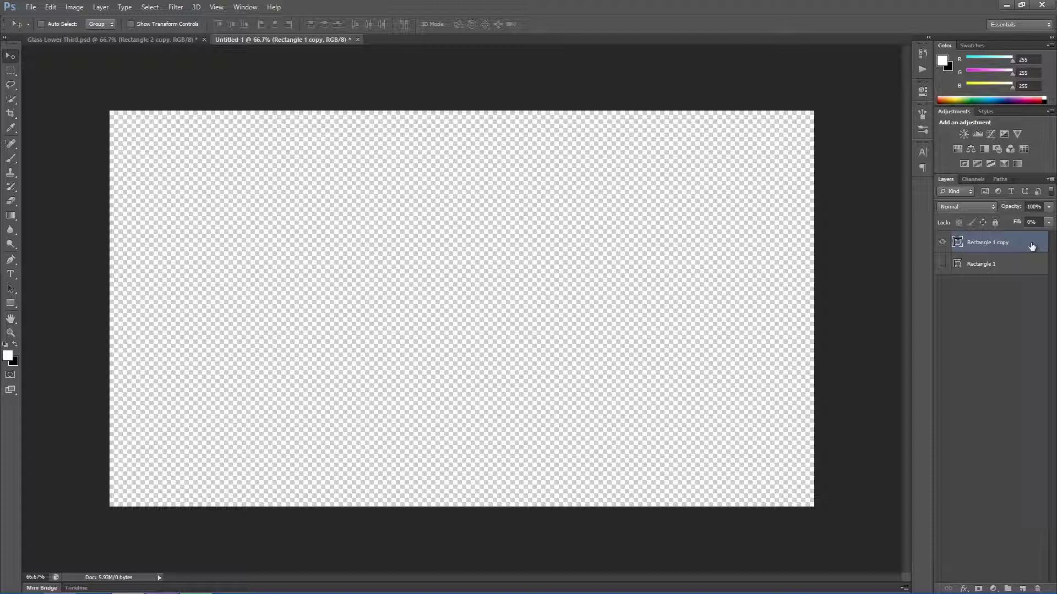
double_click(1032, 247)
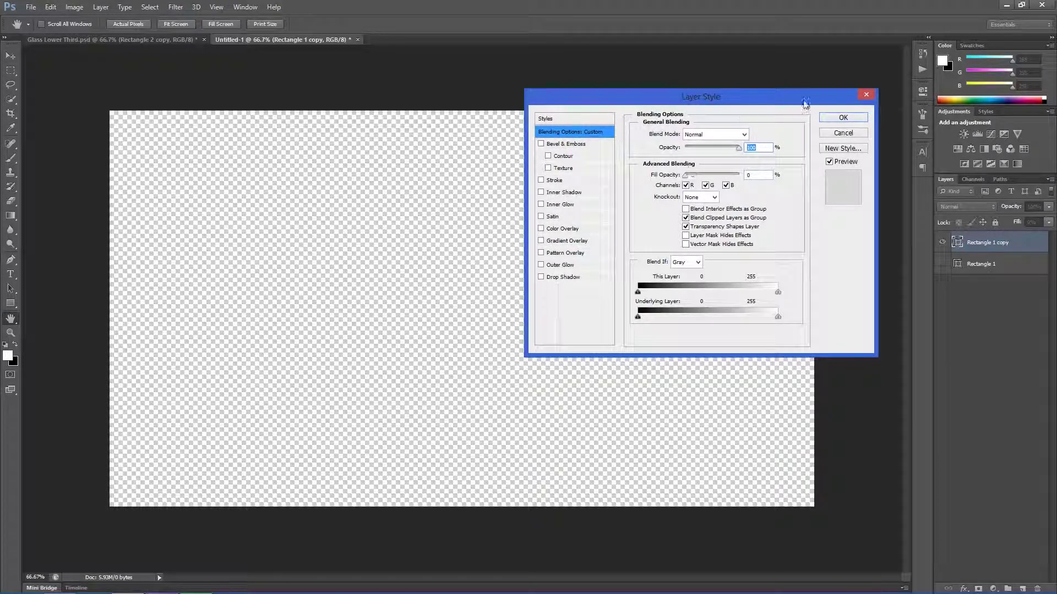
key("Return")
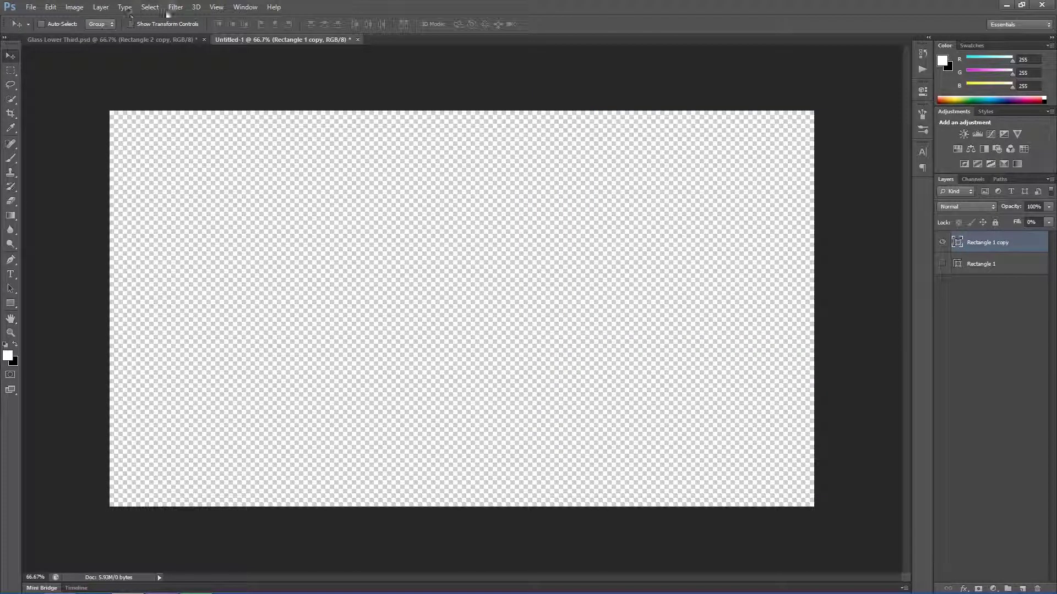
left_click(100, 7)
mouse_move(113, 66)
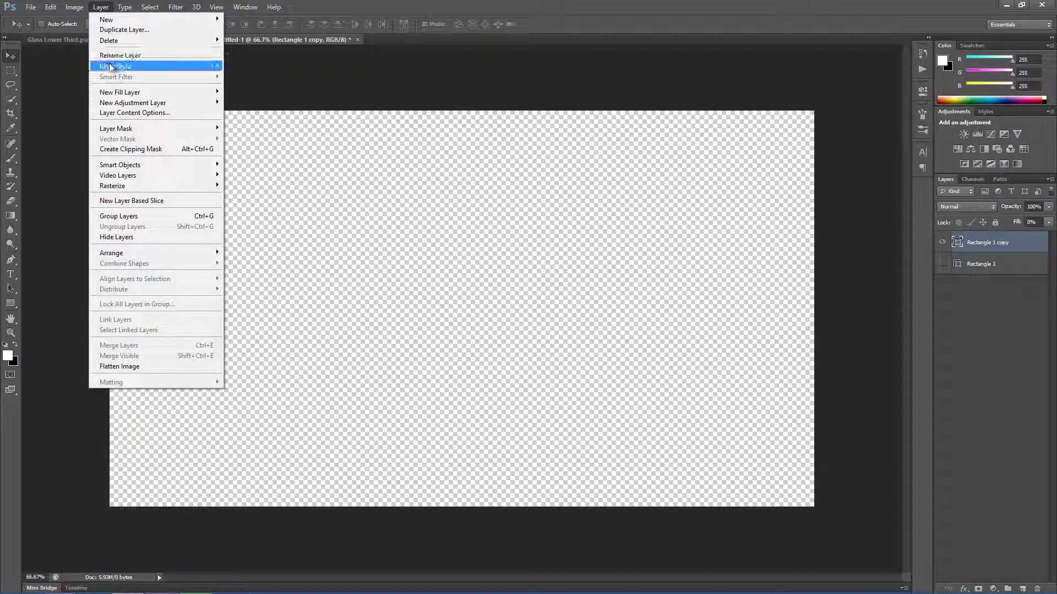
left_click(250, 65)
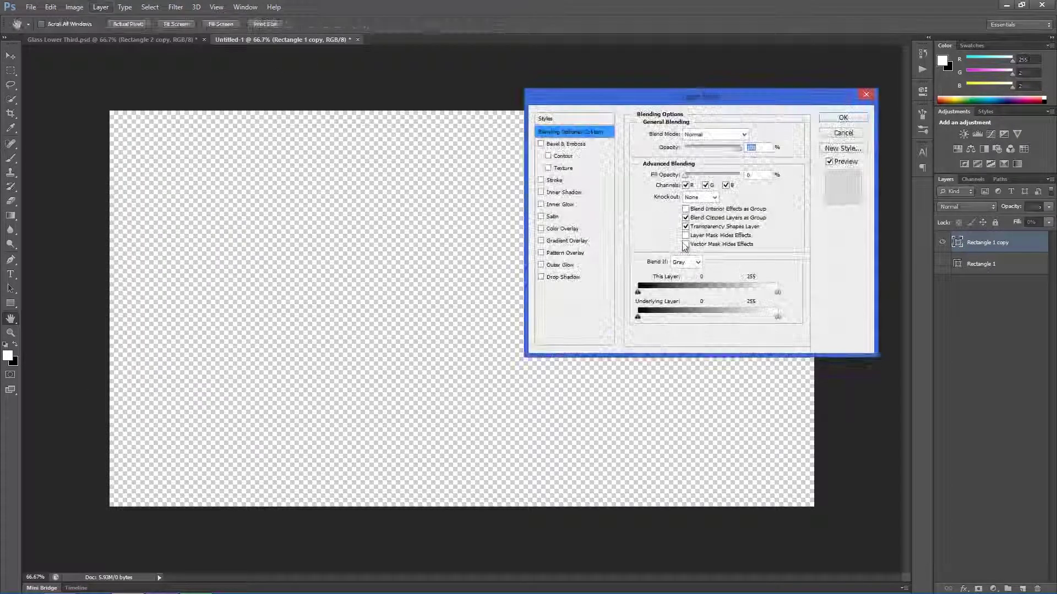
mouse_move(665, 101)
left_mouse_down()
mouse_move(643, 103)
mouse_move(681, 98)
left_mouse_up()
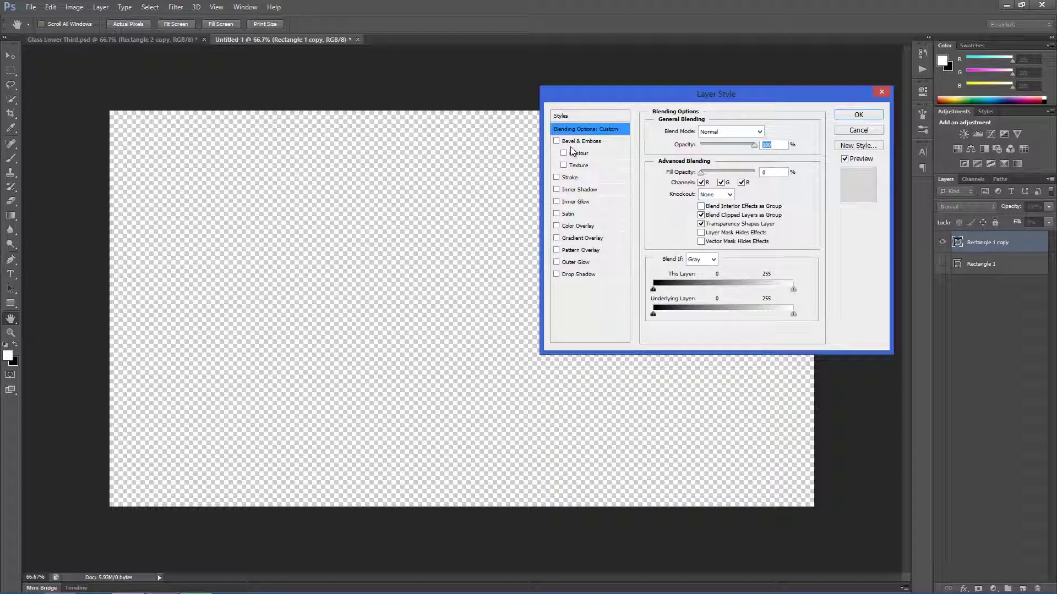
left_click(556, 189)
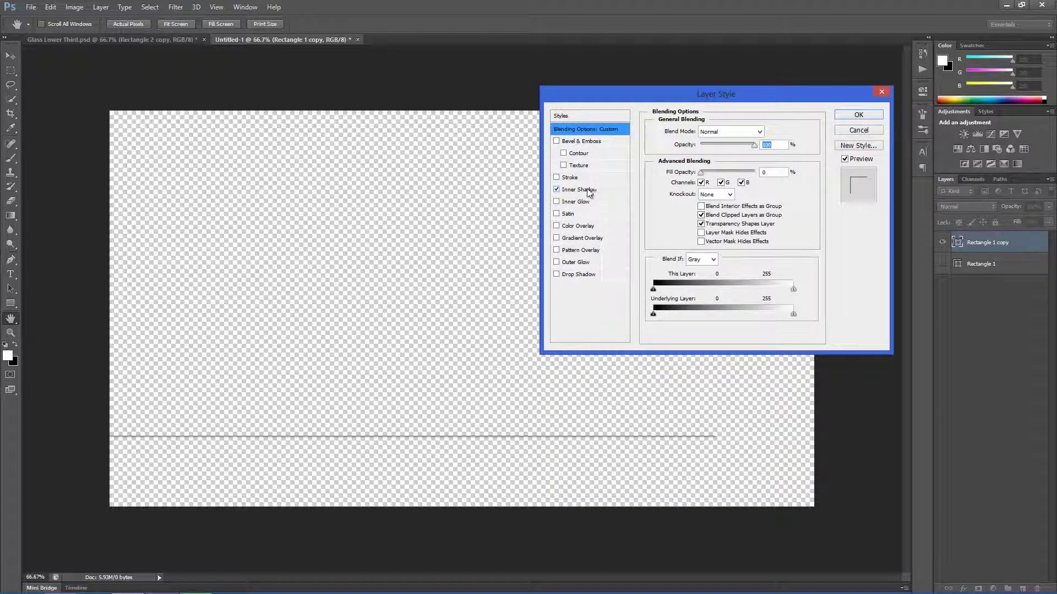
left_click(589, 193)
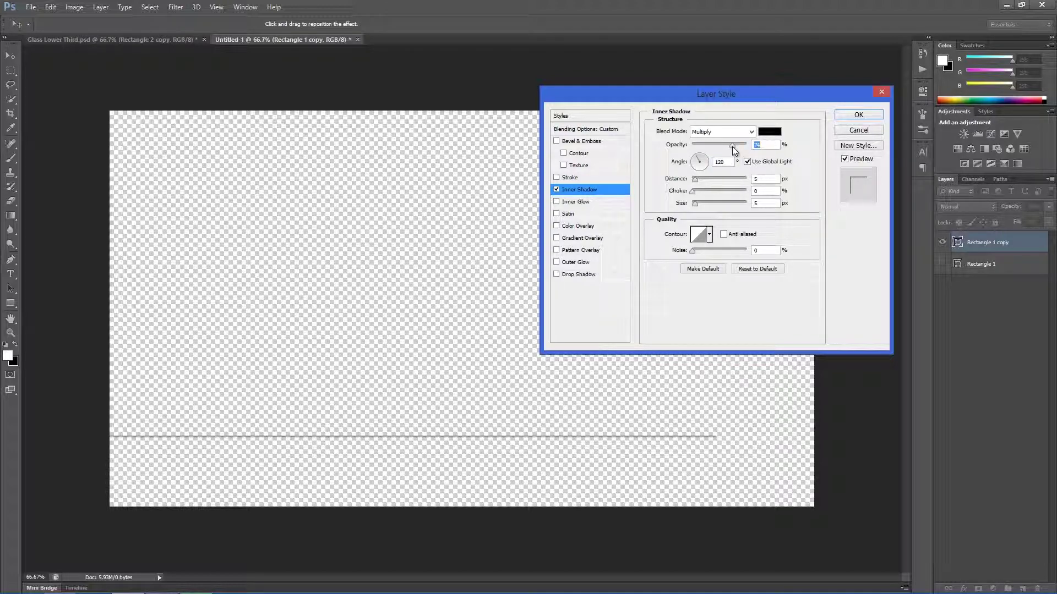
left_click_drag(731, 146, 730, 146)
type("10")
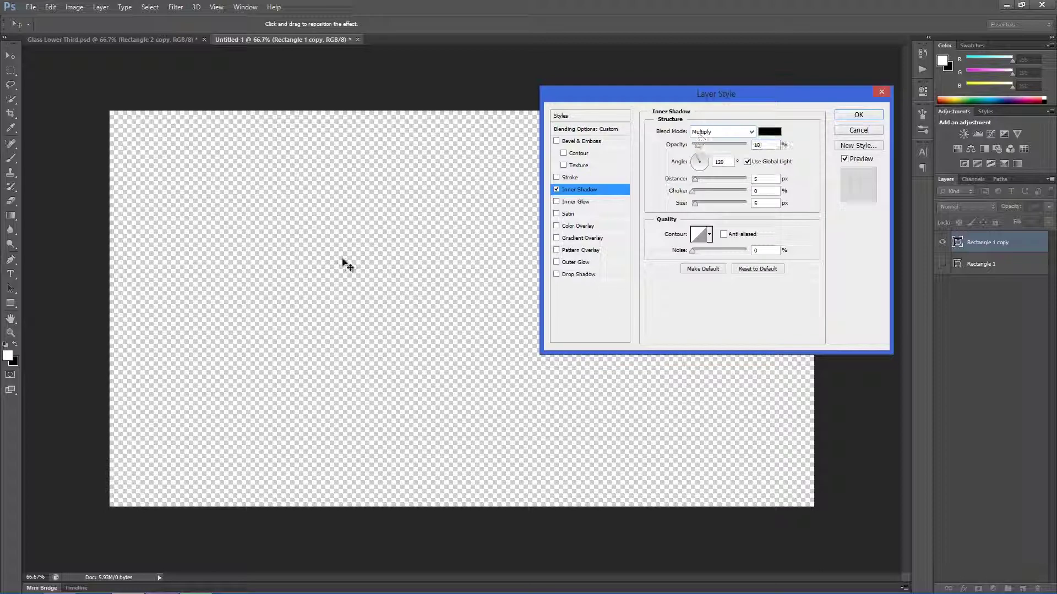
- Add a Gradient Overlay to the rectangle copy with its opacity set to 13%
left_click(556, 238)
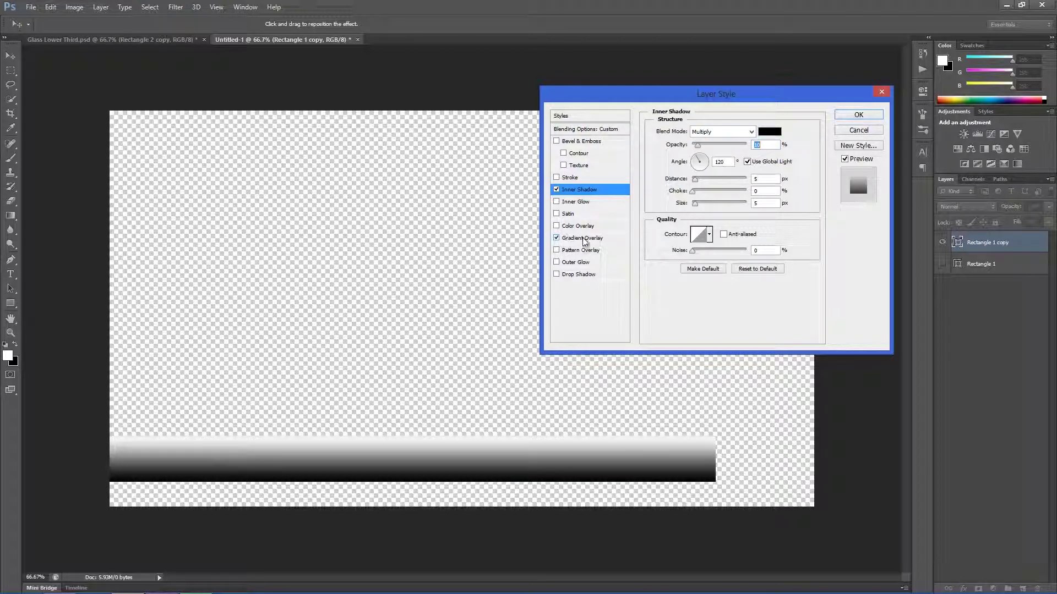
left_click(586, 239)
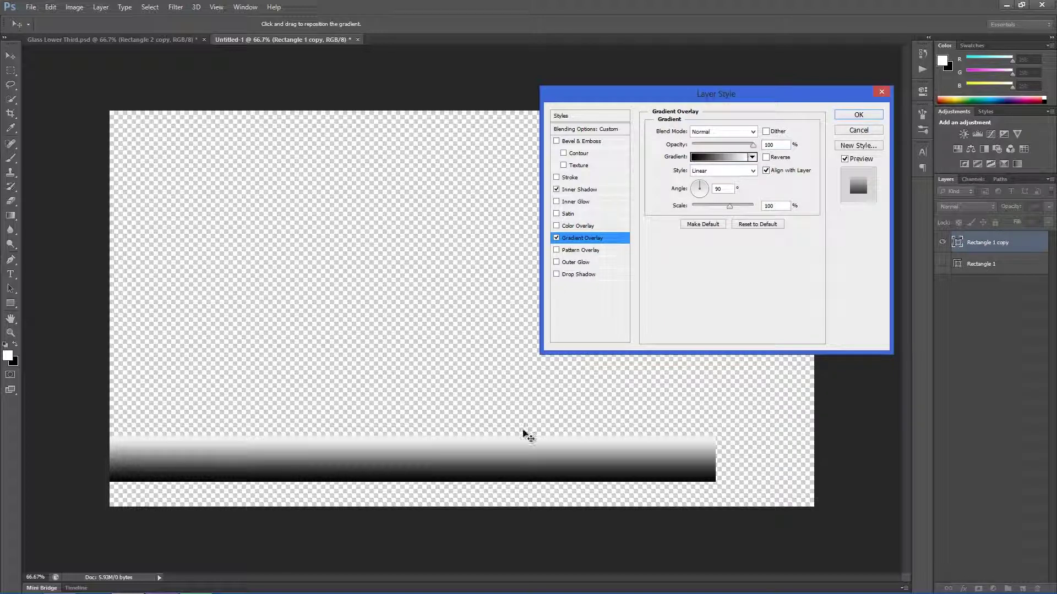
double_click(776, 146)
type("13")
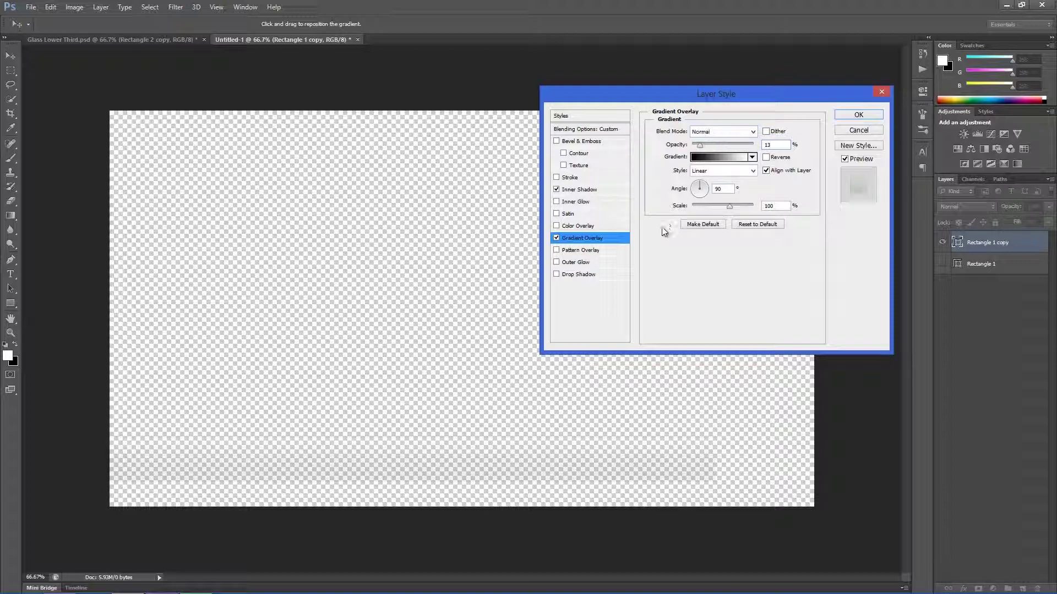
- Add a Drop Shadow to the rectangle copy at 14% opacity and apply the layer style
left_click(555, 274)
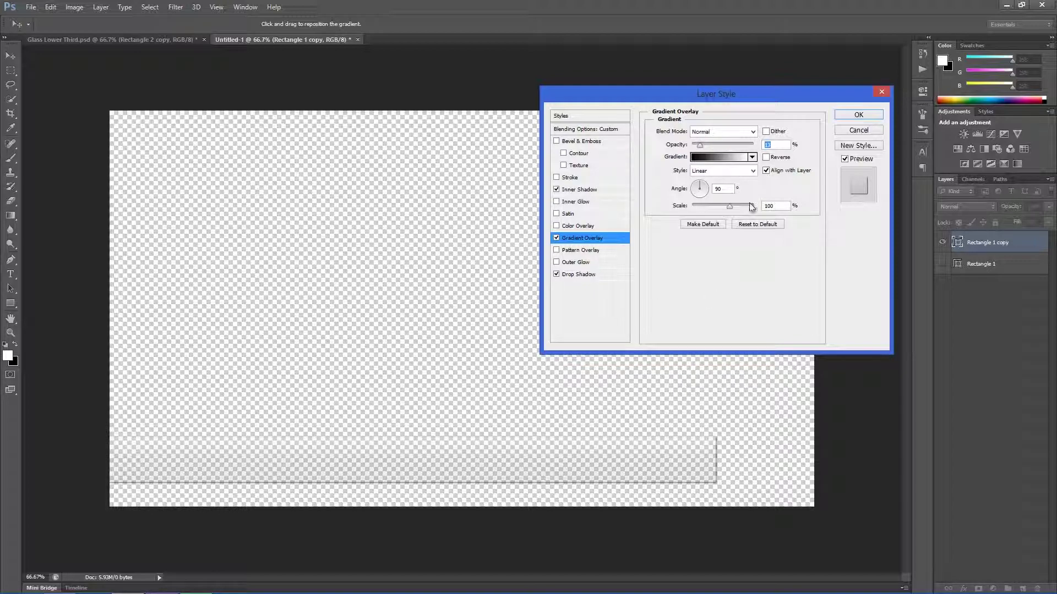
left_click(593, 277)
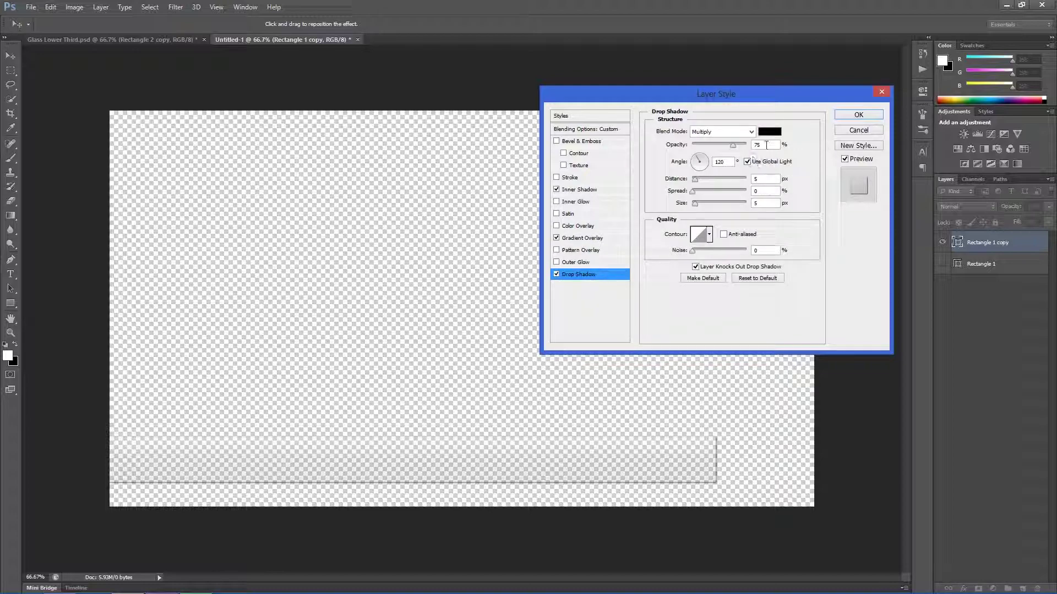
left_click(733, 145)
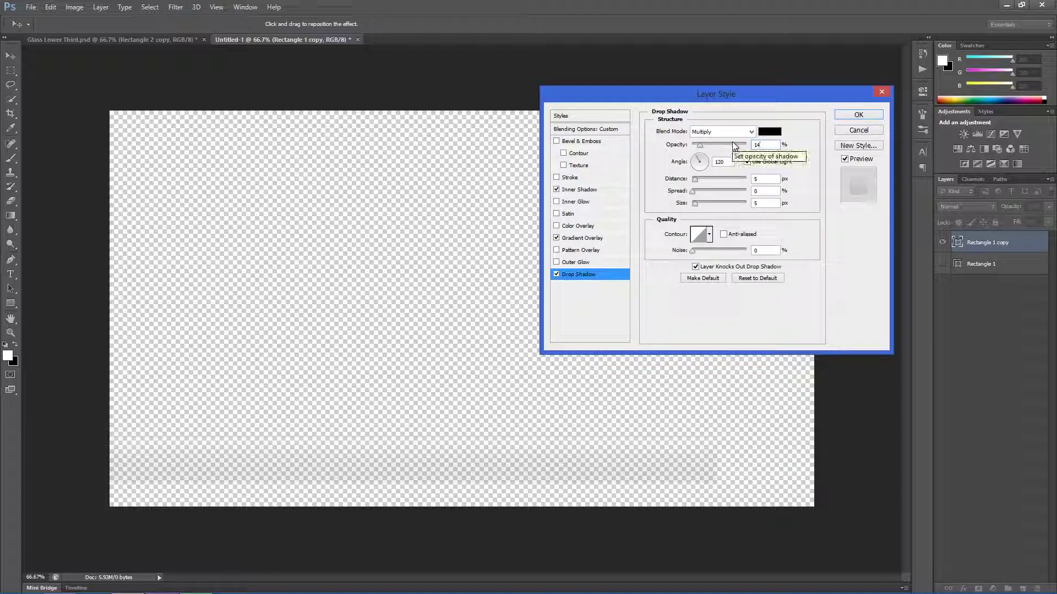
key("Return")
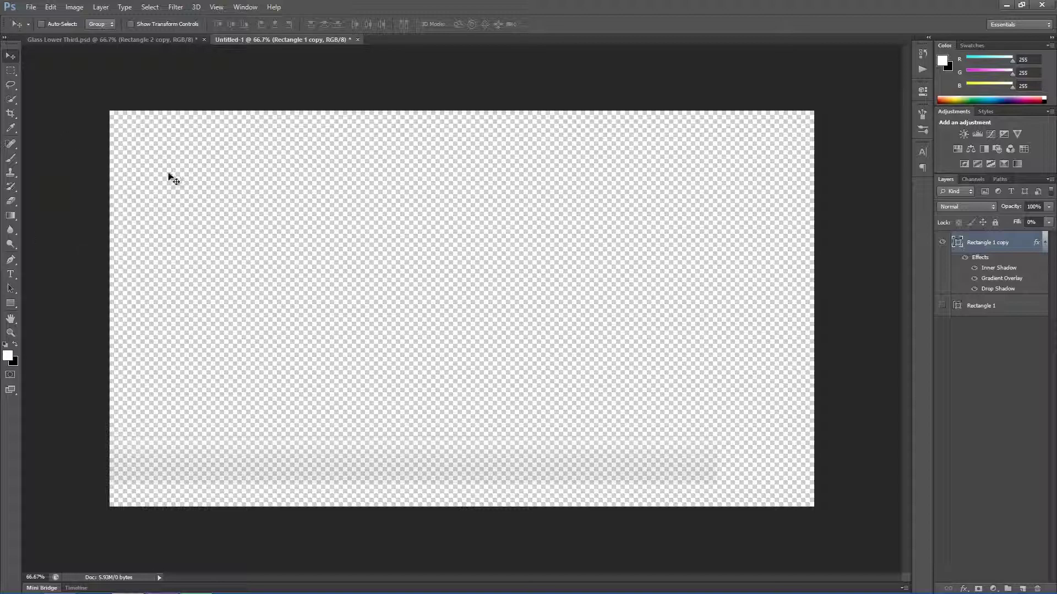
- Create a new layer beneath both rectangle layers and fill it with dark red
mouse_move(1054, 591)
left_click(1022, 588)
left_click_drag(1011, 240, 1010, 331)
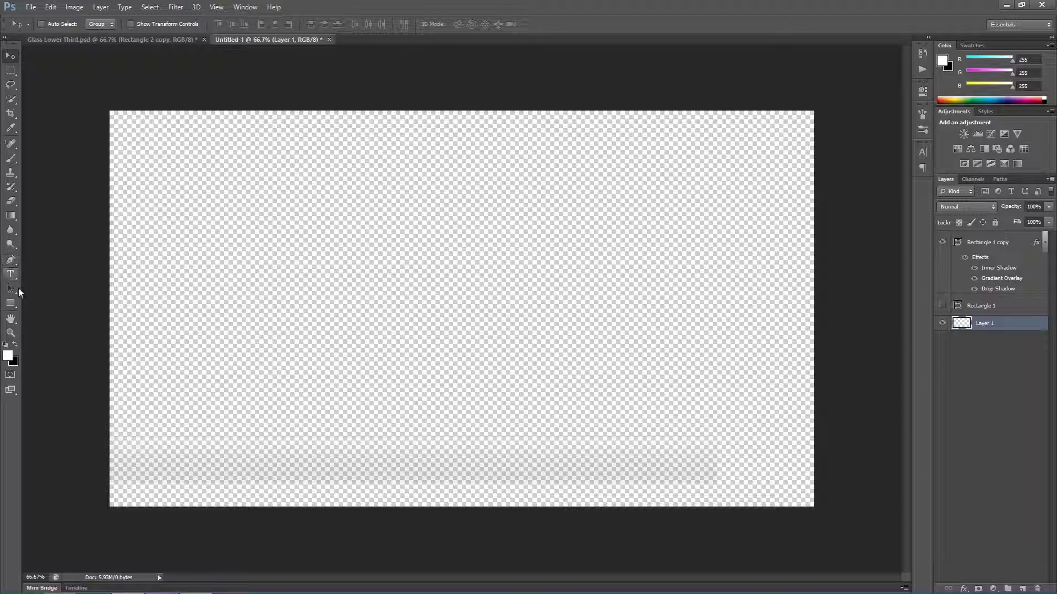
left_click(8, 355)
left_click(515, 226)
left_click(642, 149)
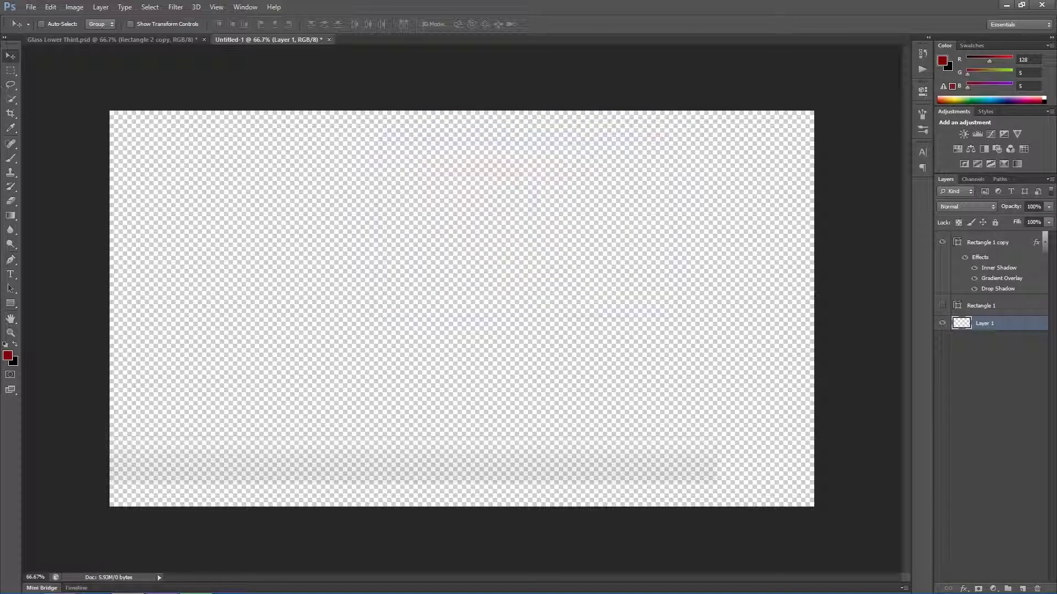
left_click(10, 215)
left_click(262, 266)
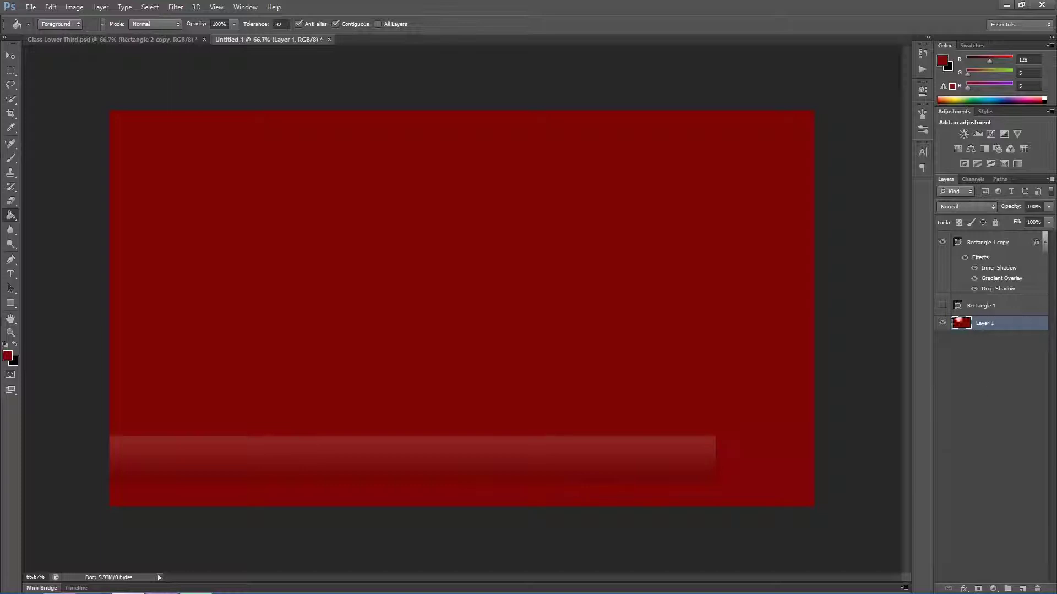
- Move the redisplayed original white rectangle slightly up behind its glass copy and hide the dark red background layer
left_click(942, 307)
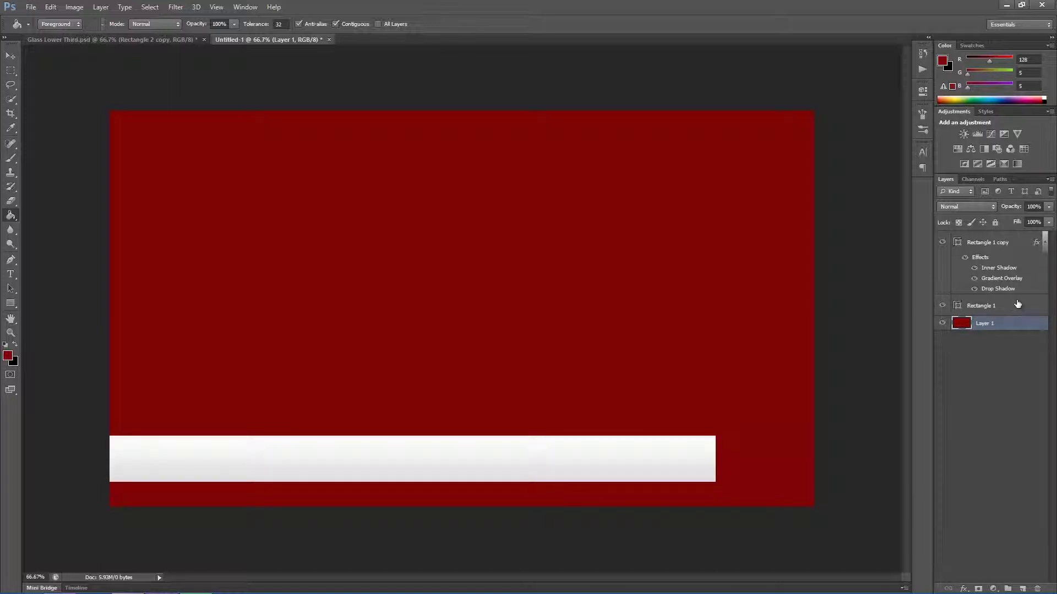
left_click(1017, 305)
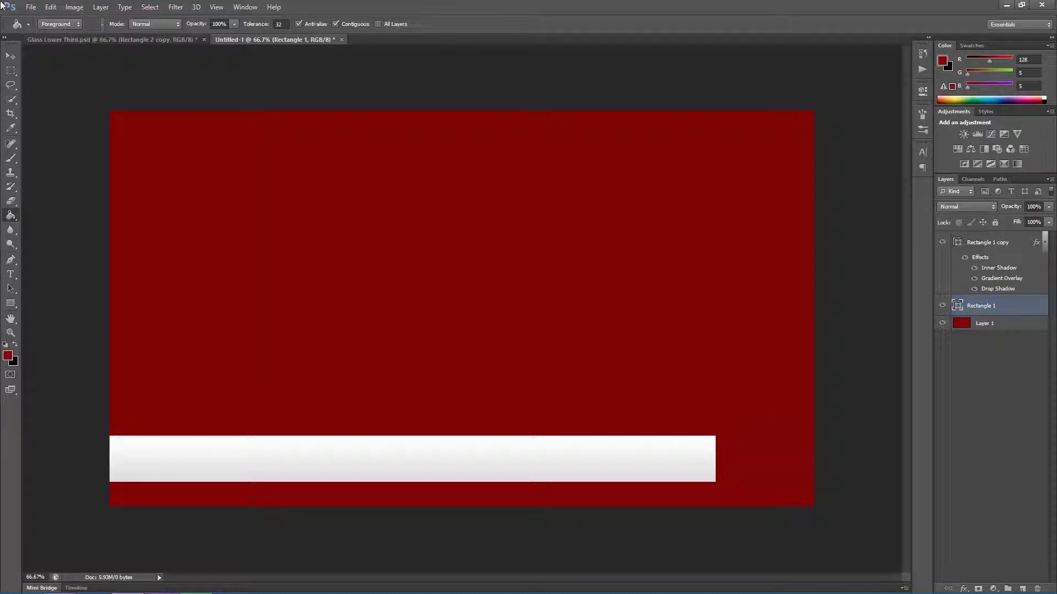
left_click(11, 55)
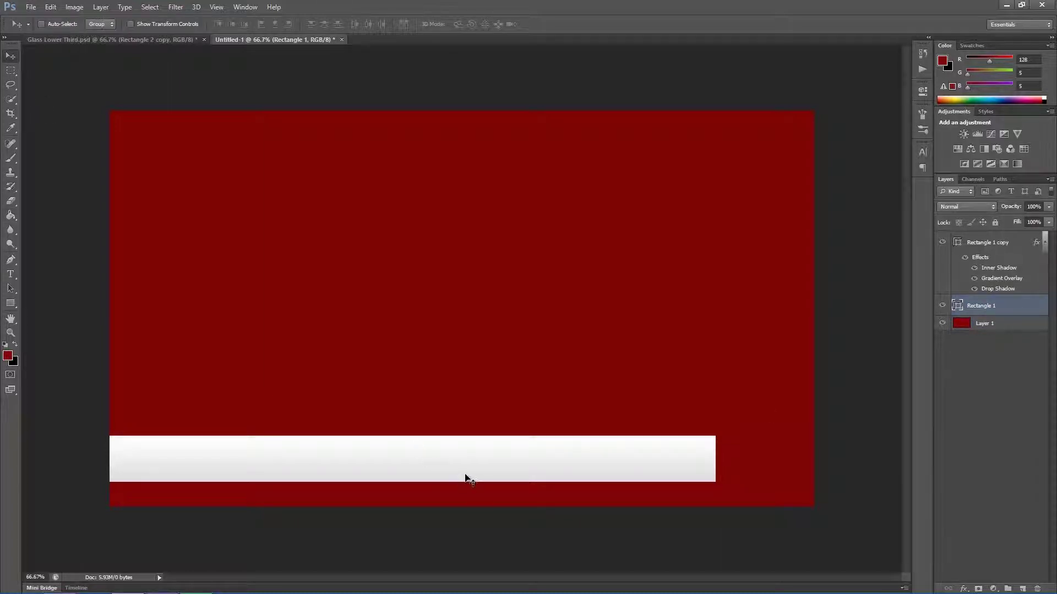
left_click_drag(466, 474, 466, 468)
left_click(943, 323)
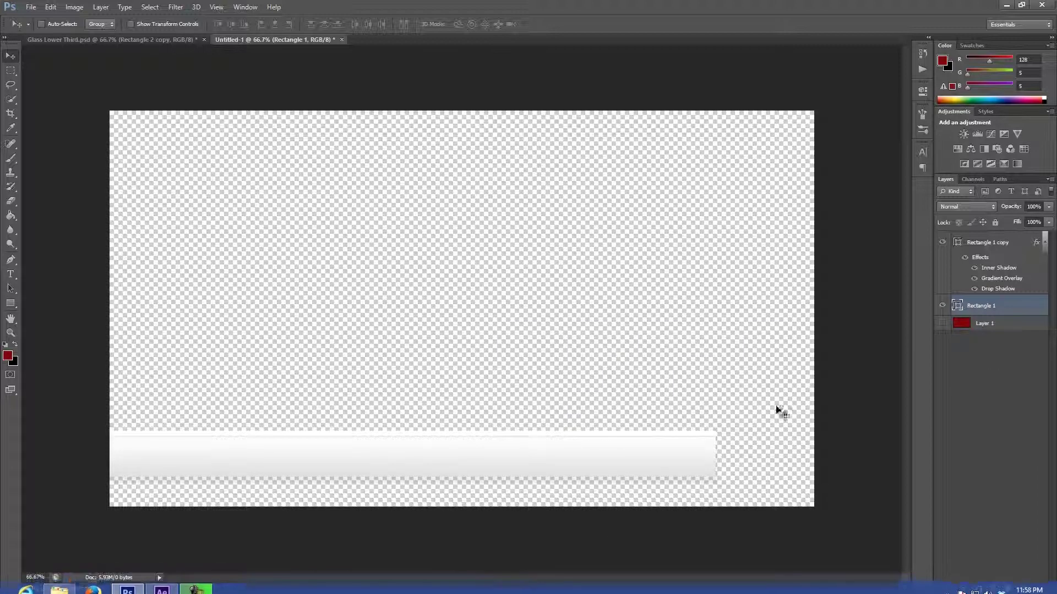
- Delete the dark red layer and rasterize the original Rectangle 1 layer
left_click(991, 328)
key("Delete")
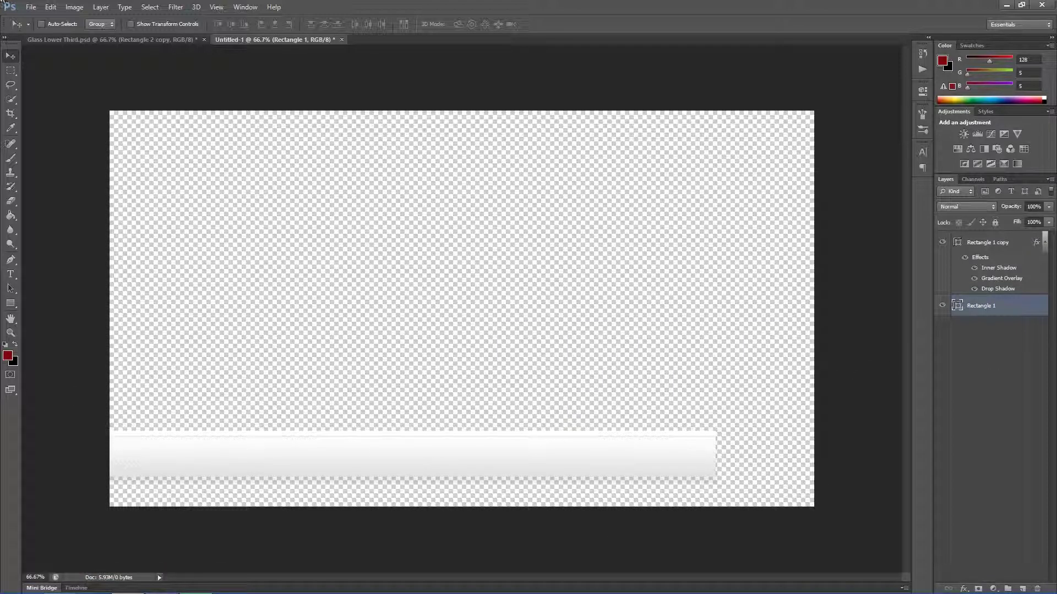
left_click(10, 71)
right_click(1028, 312)
left_click(929, 257)
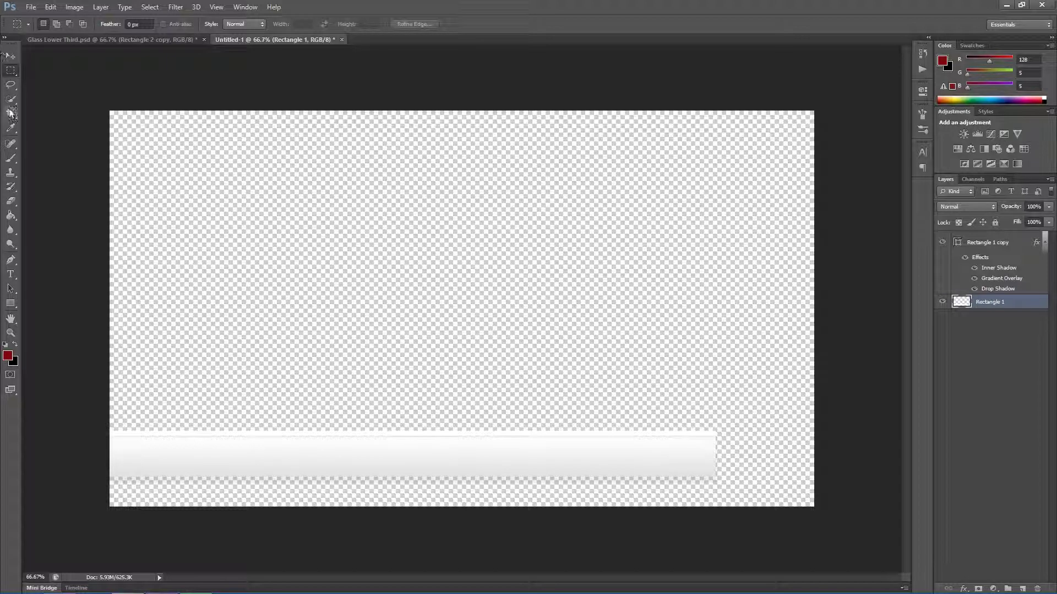
- Cut away the part of Rectangle 1 behind the glass bar with a rectangular selection, leaving only a thin white strip along its upper edge
left_click_drag(95, 440, 720, 484)
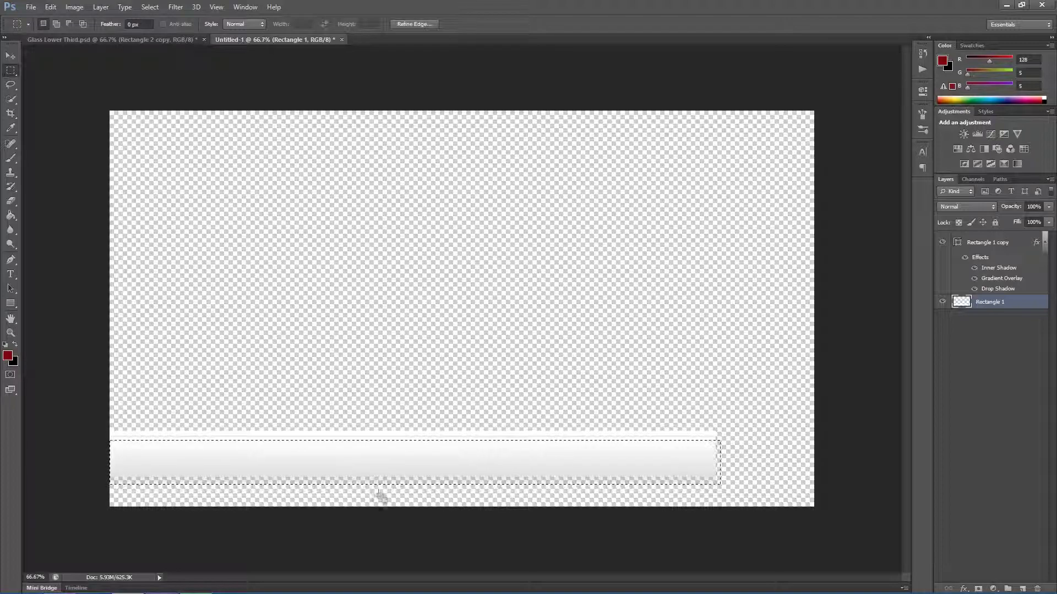
scroll(405, 460, "up", 2)
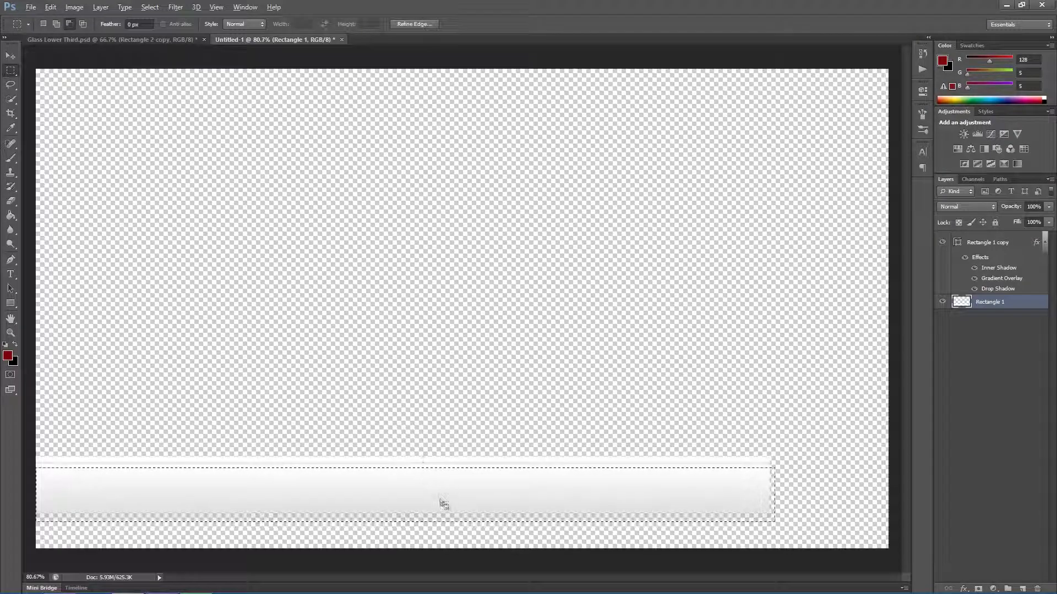
left_click_drag(372, 493, 373, 485)
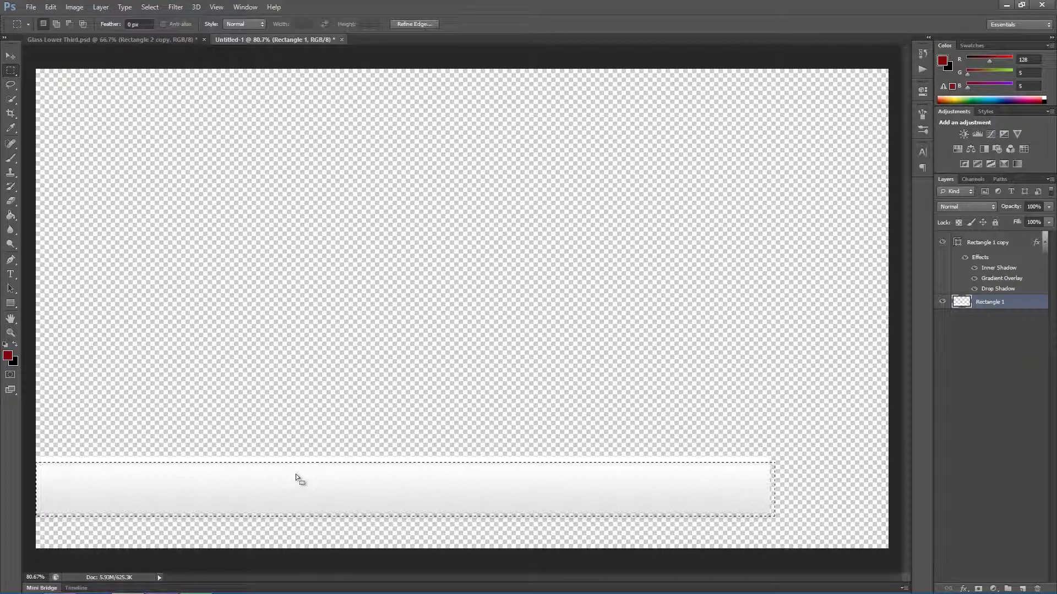
scroll(296, 474, "down", 1)
key("Delete")
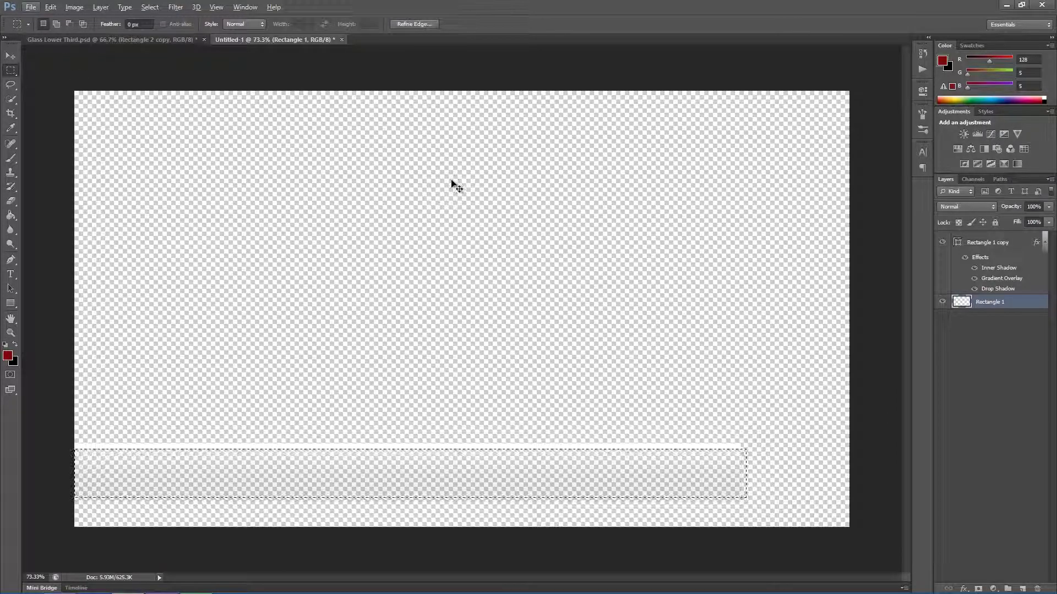
key("ctrl+d")
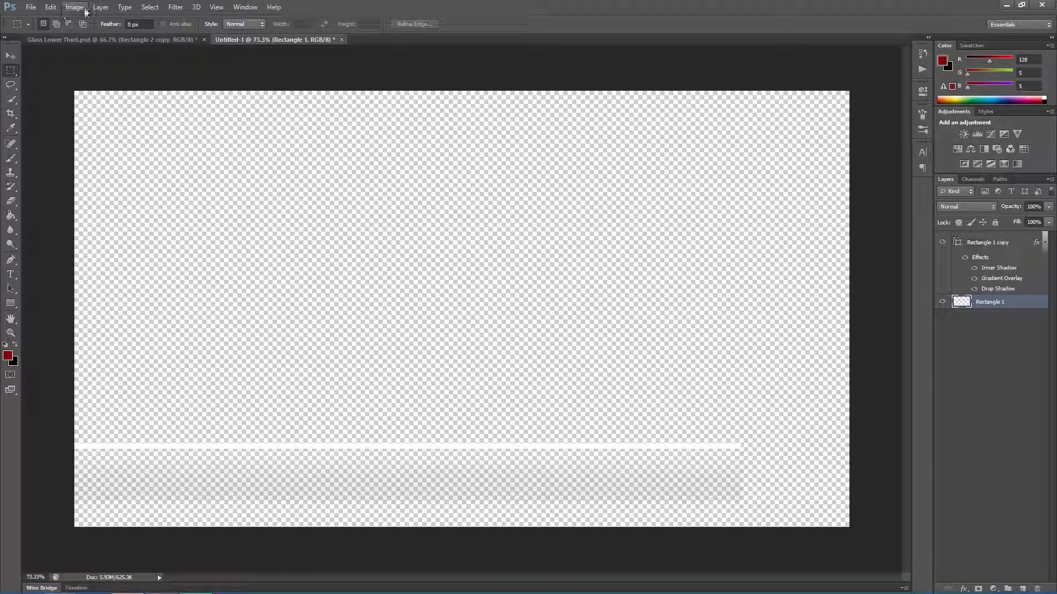
- Save the document in the Photoshop folder as a layered PSD named Glass Lower Third 2
left_click(31, 7)
left_click(60, 137)
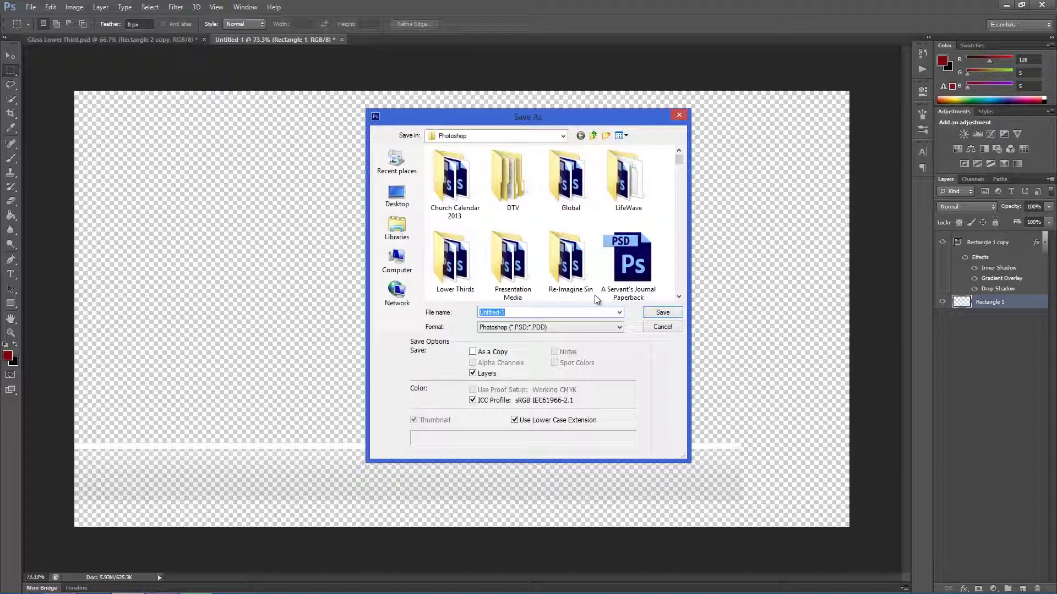
type("Glass")
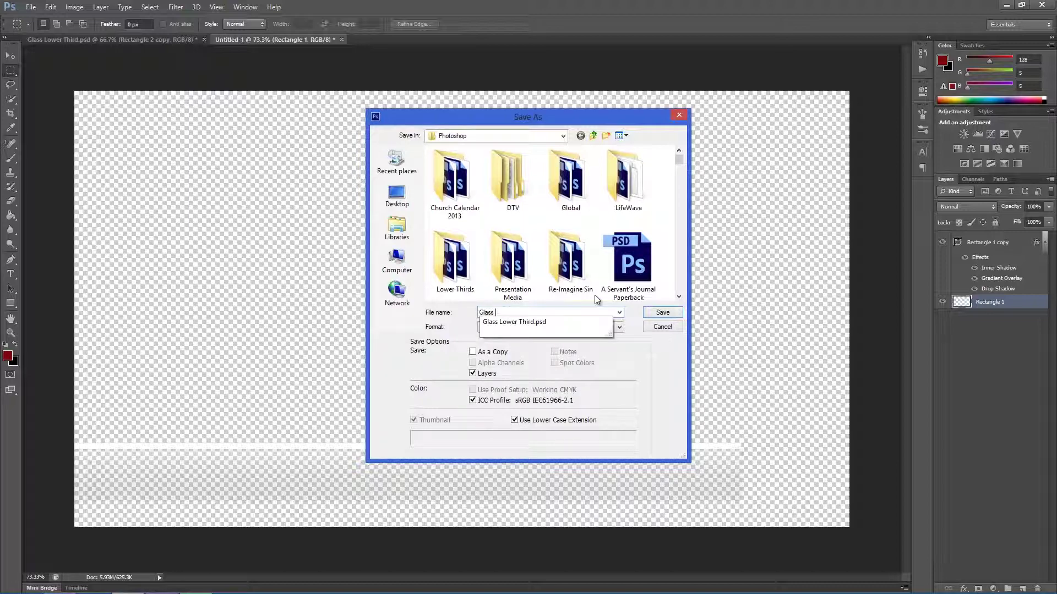
type(" Lower Third 2")
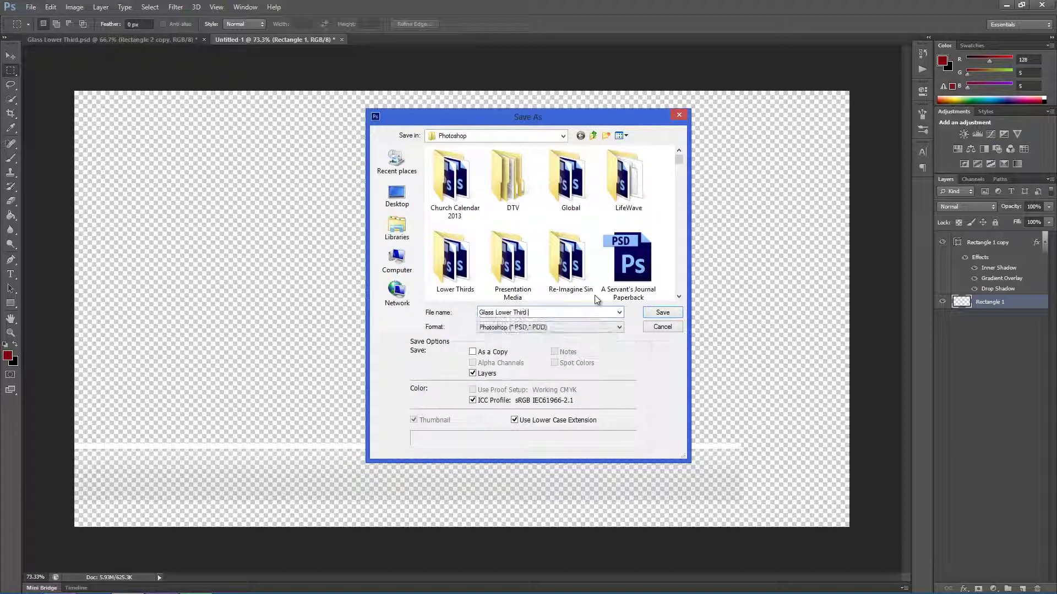
left_click(661, 312)
left_click(662, 175)
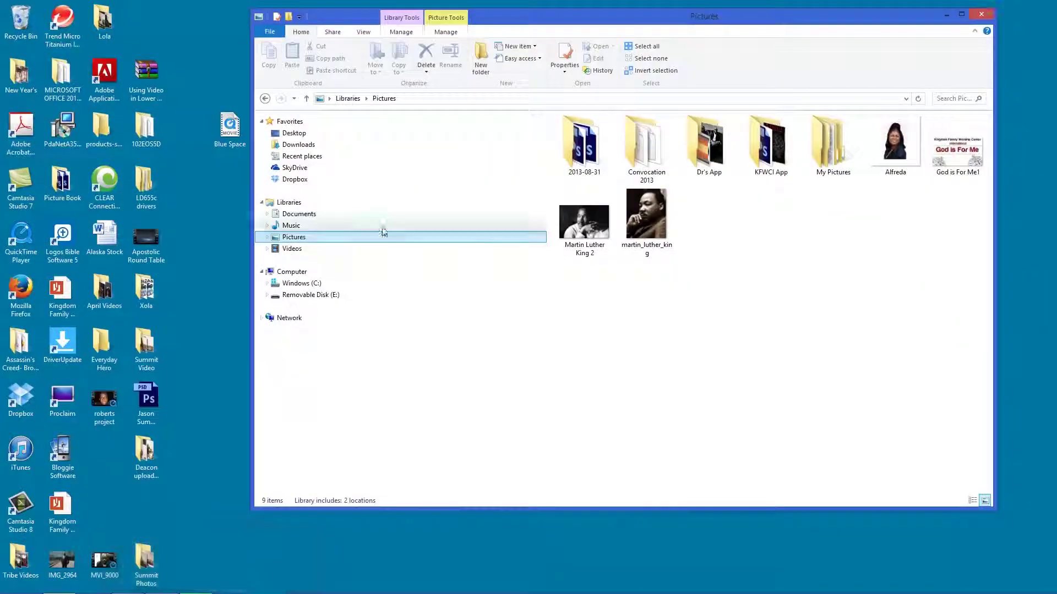
- Switch to After Effects, mute the audio of the 00130.MTS layer and return the playhead to the start of Comp 1
mouse_move(264, 586)
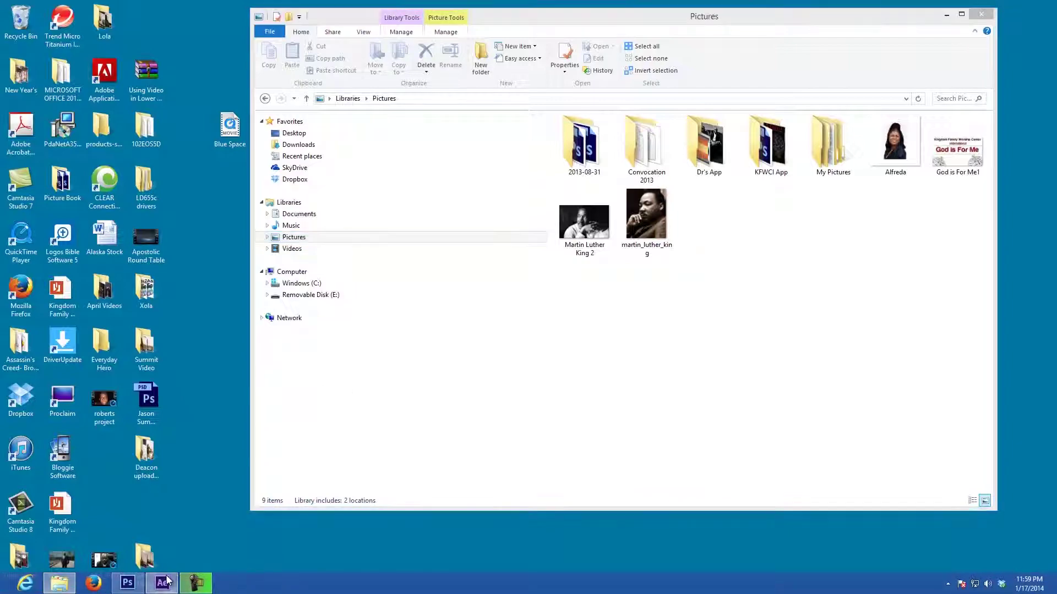
left_click(161, 582)
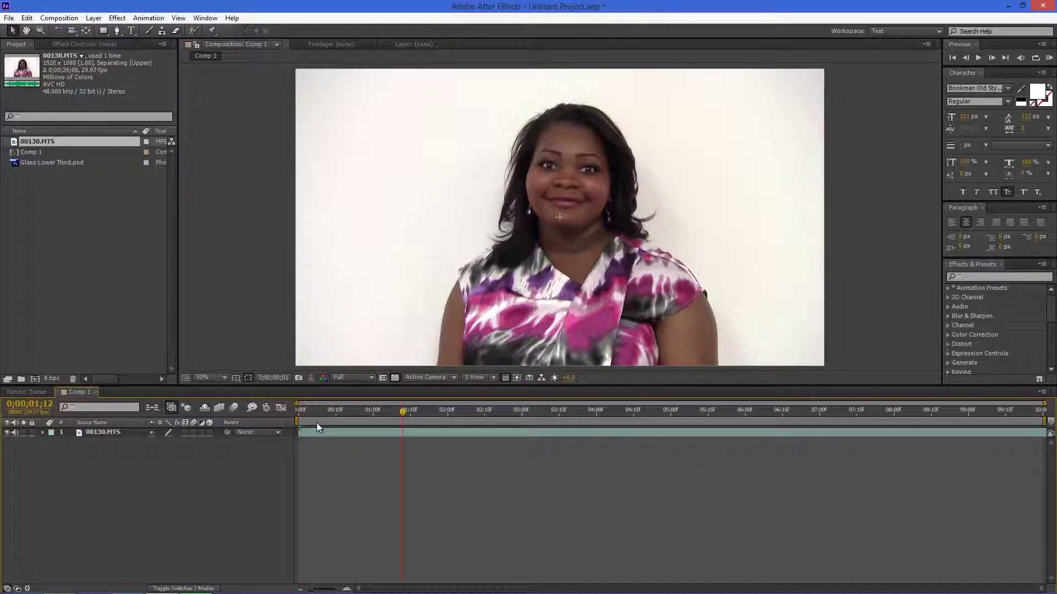
left_click(403, 410)
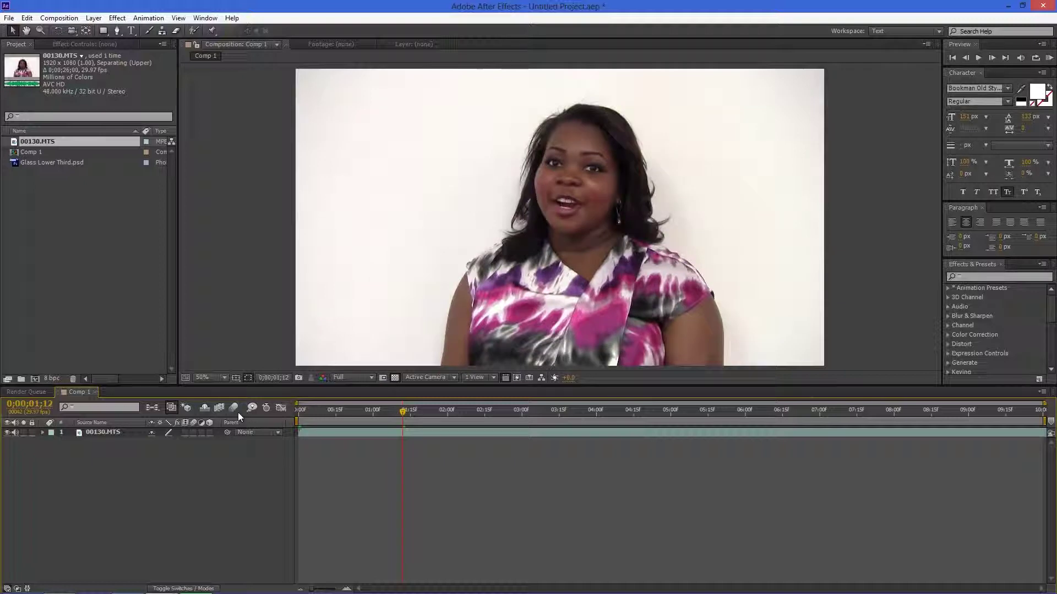
left_click(15, 433)
key("Home")
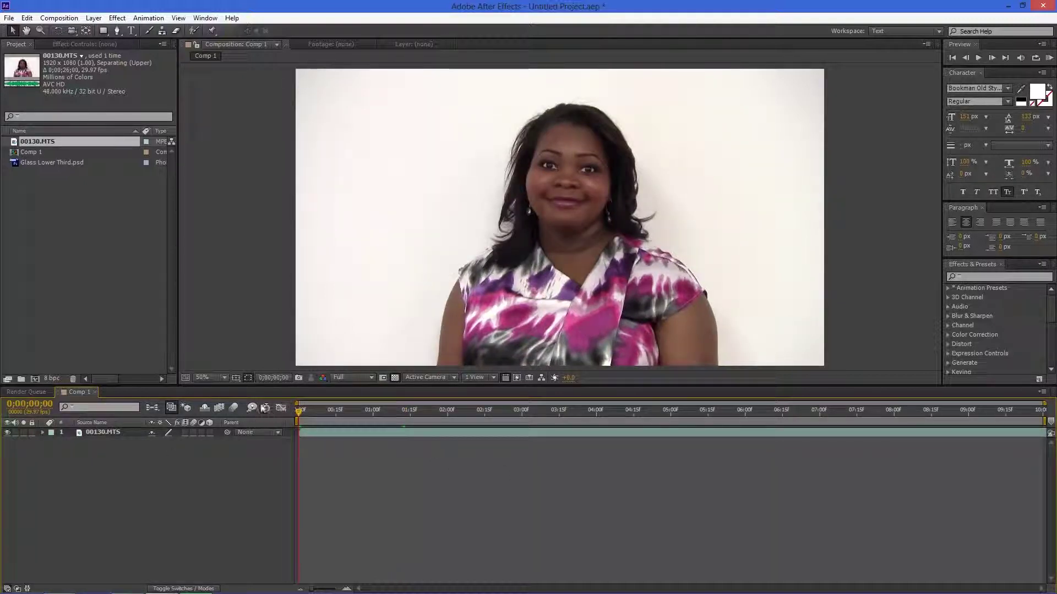
- Start a file import and browse to the Photoshop folder inside My Documents in the Documents library
left_click(10, 18)
mouse_move(166, 159)
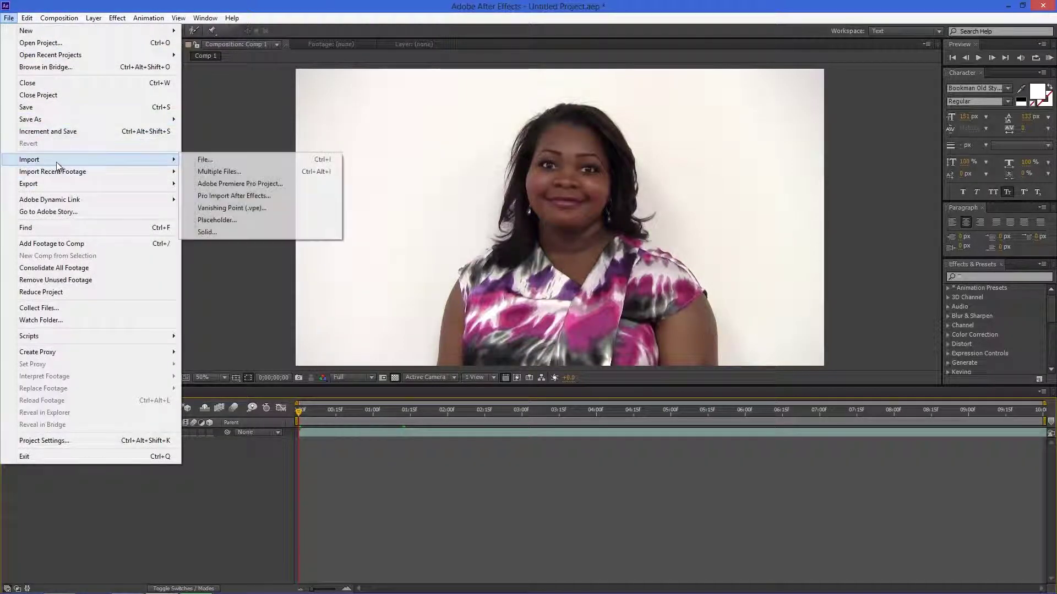
left_click(223, 161)
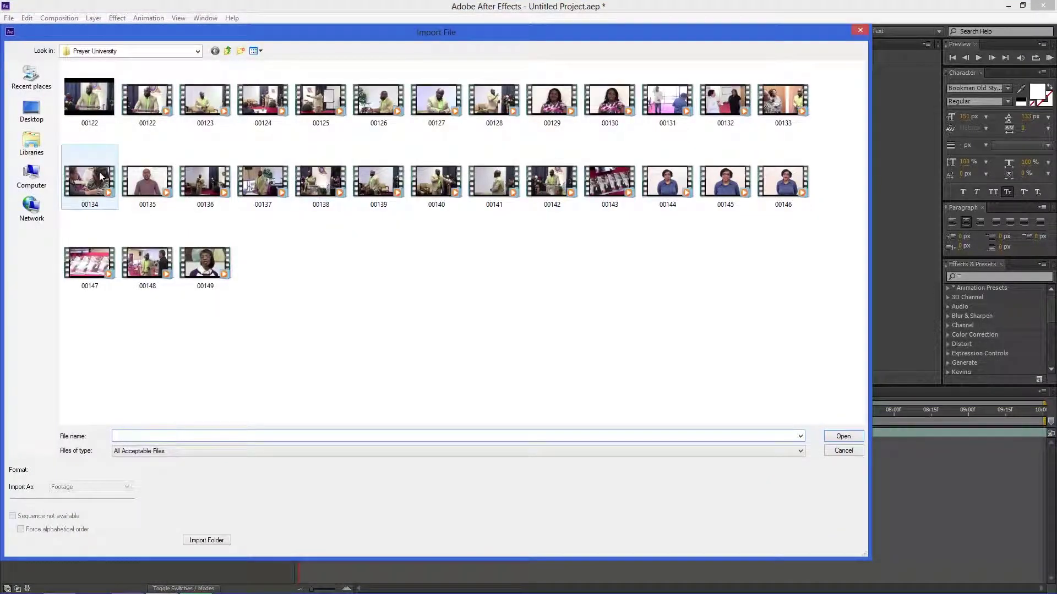
left_click(42, 142)
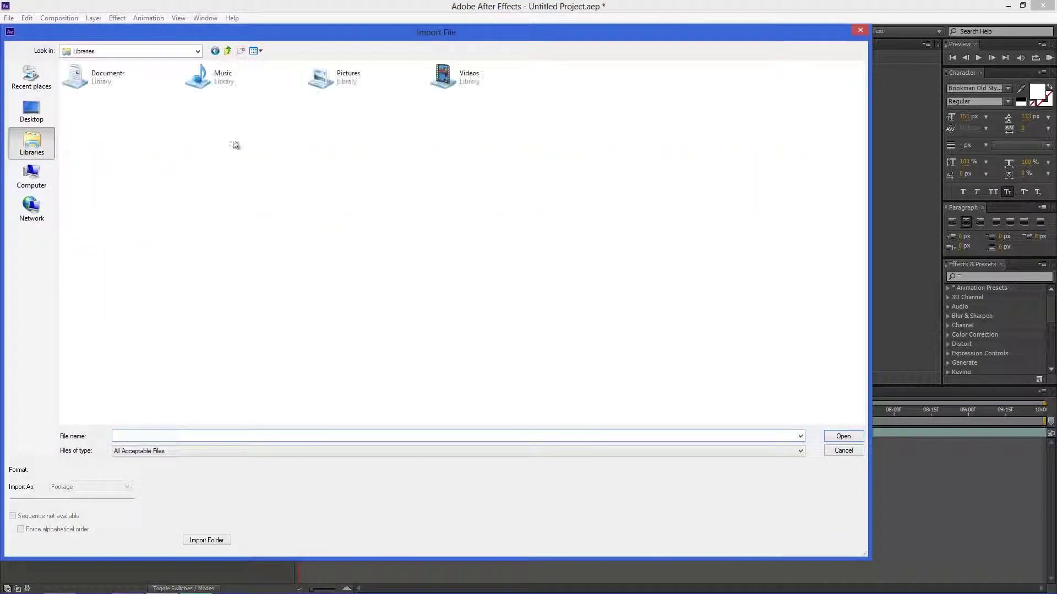
double_click(339, 82)
left_click(32, 142)
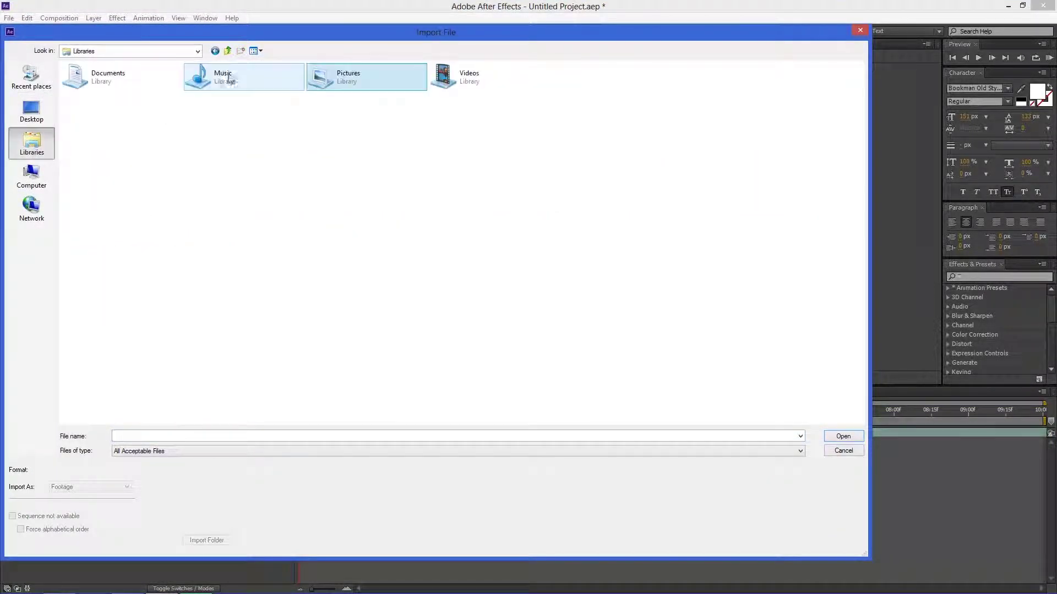
double_click(113, 84)
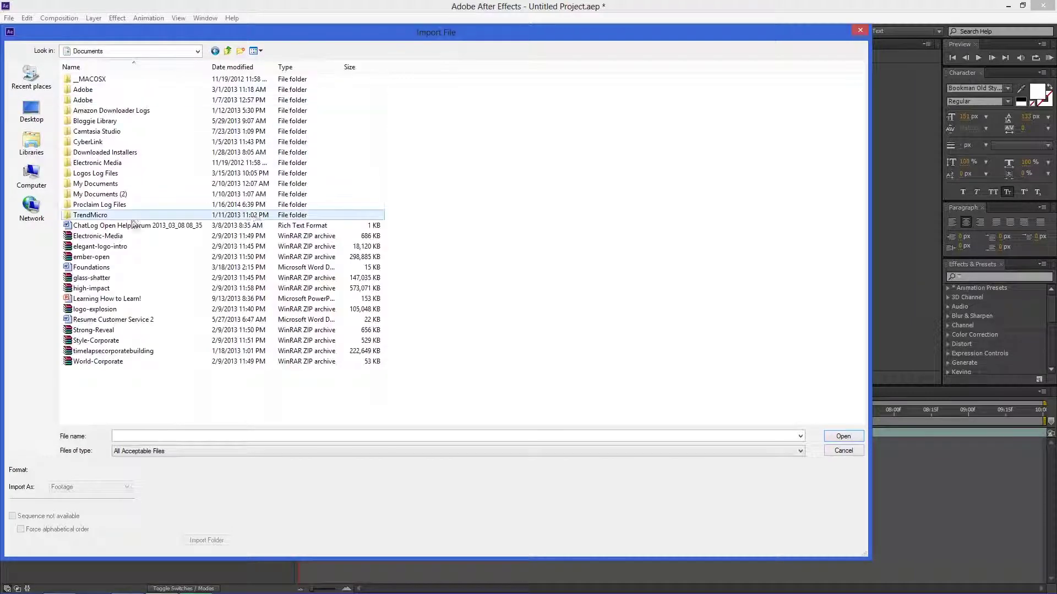
double_click(115, 196)
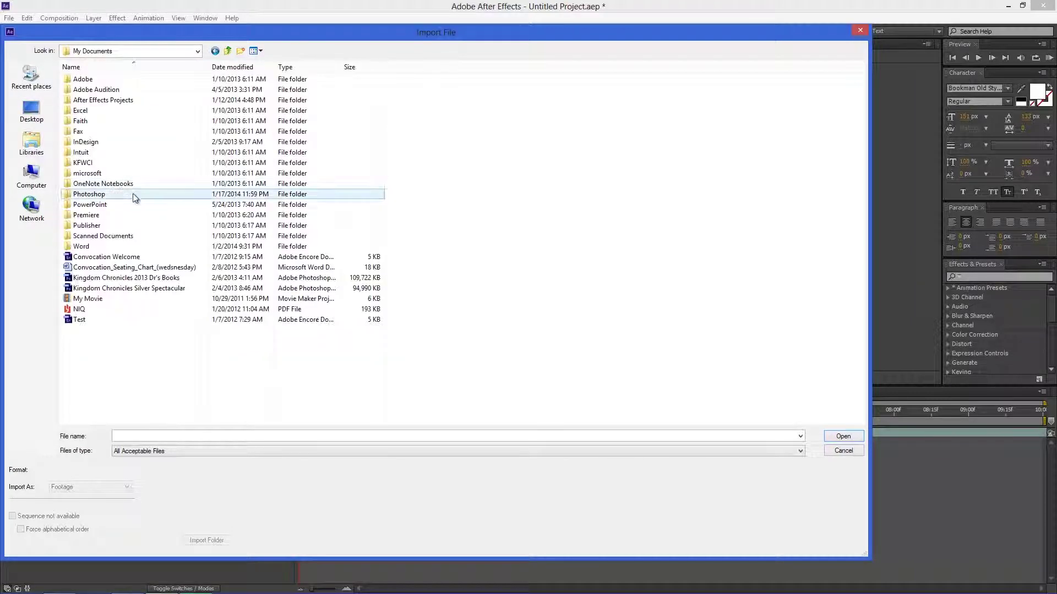
double_click(100, 197)
- Import Glass Lower Third 2.psd as Footage with Merged Layers
scroll(110, 220, "down", 15)
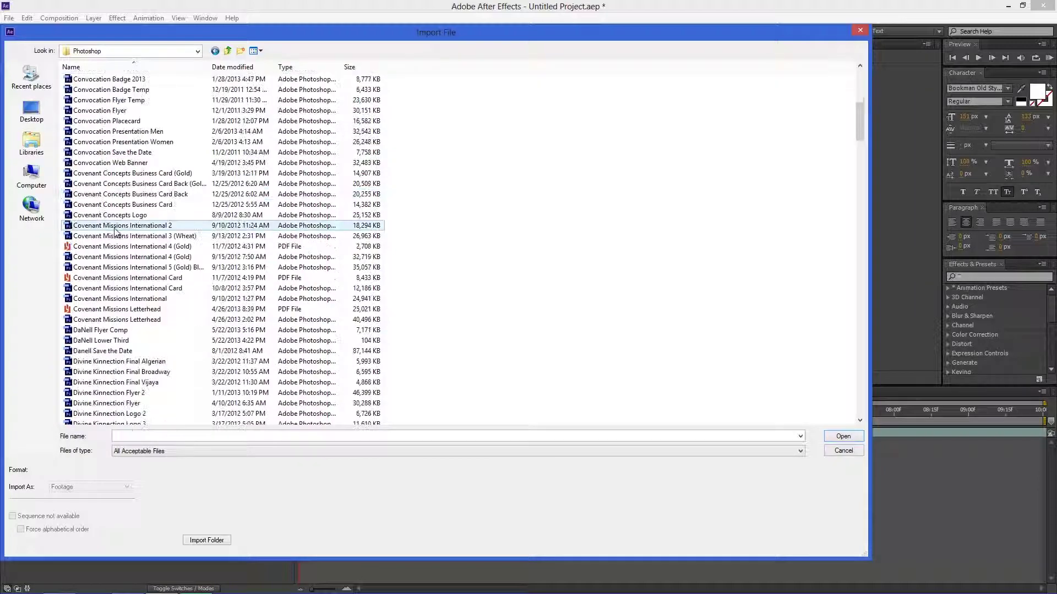
scroll(116, 232, "down", 15)
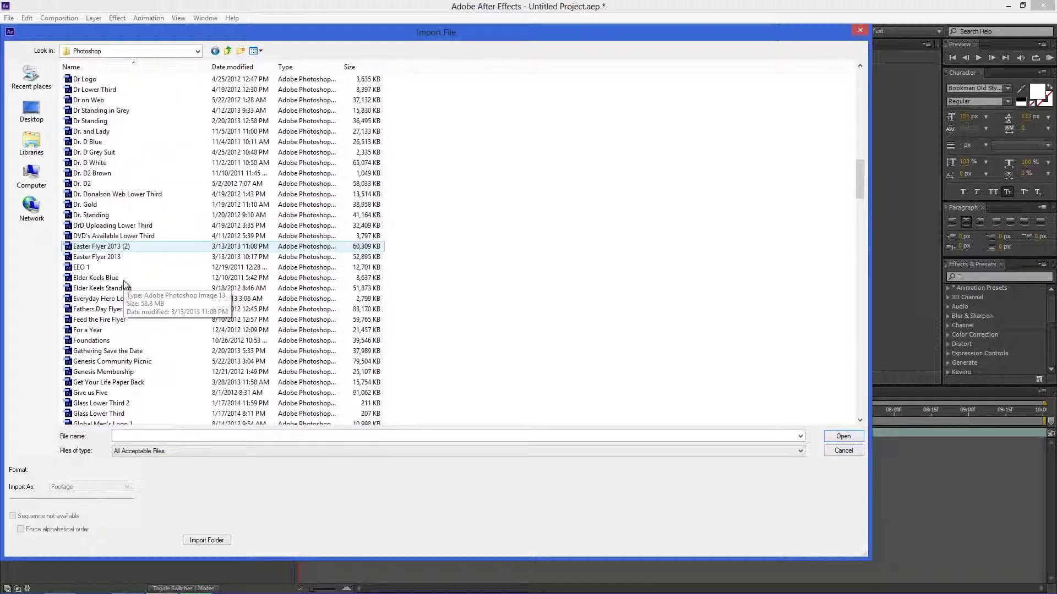
scroll(124, 285, "down", 3)
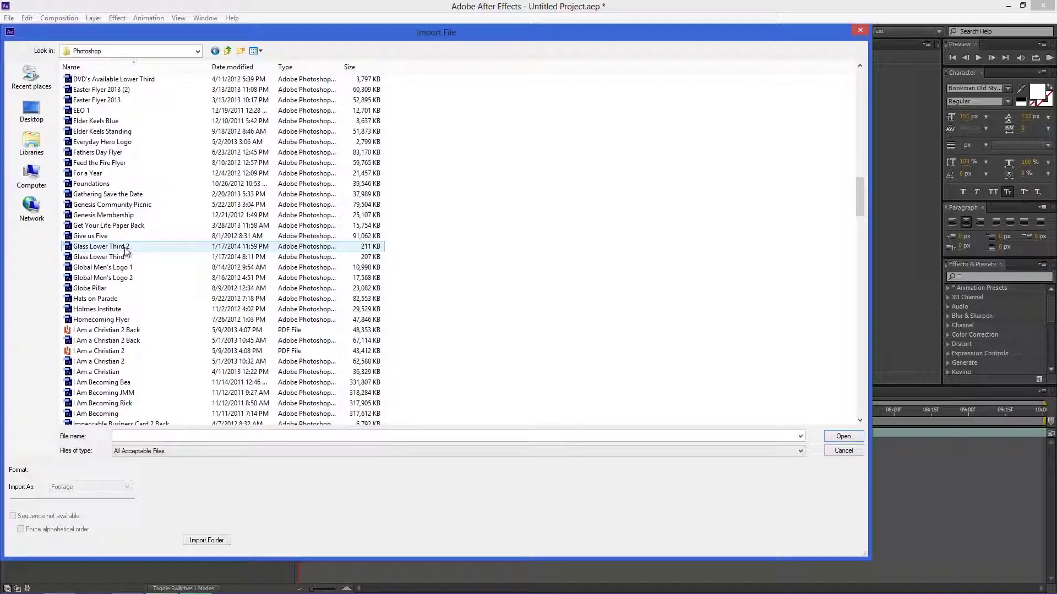
double_click(99, 246)
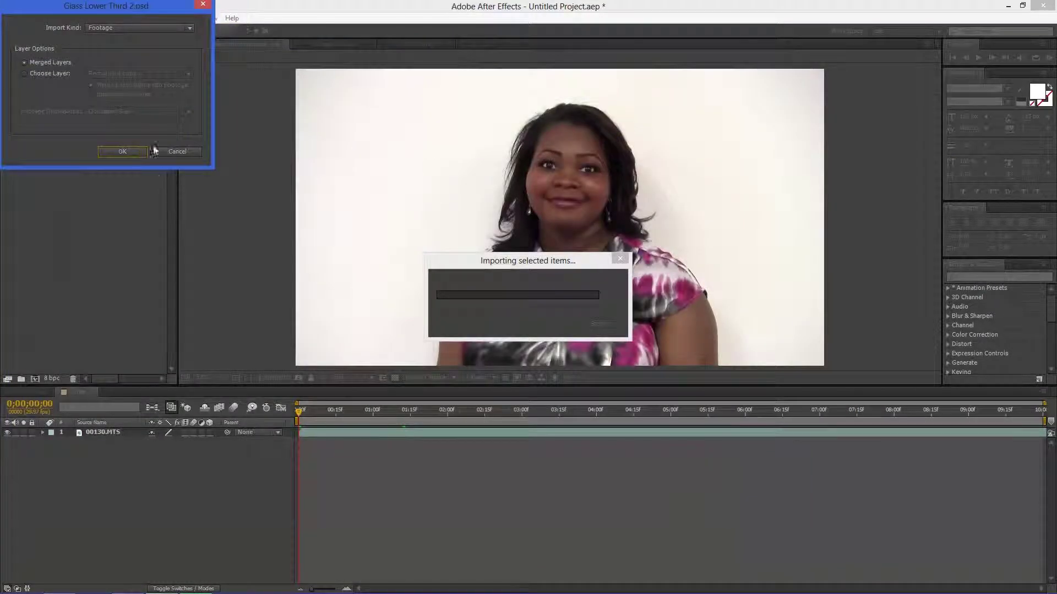
left_click(140, 27)
left_click(153, 44)
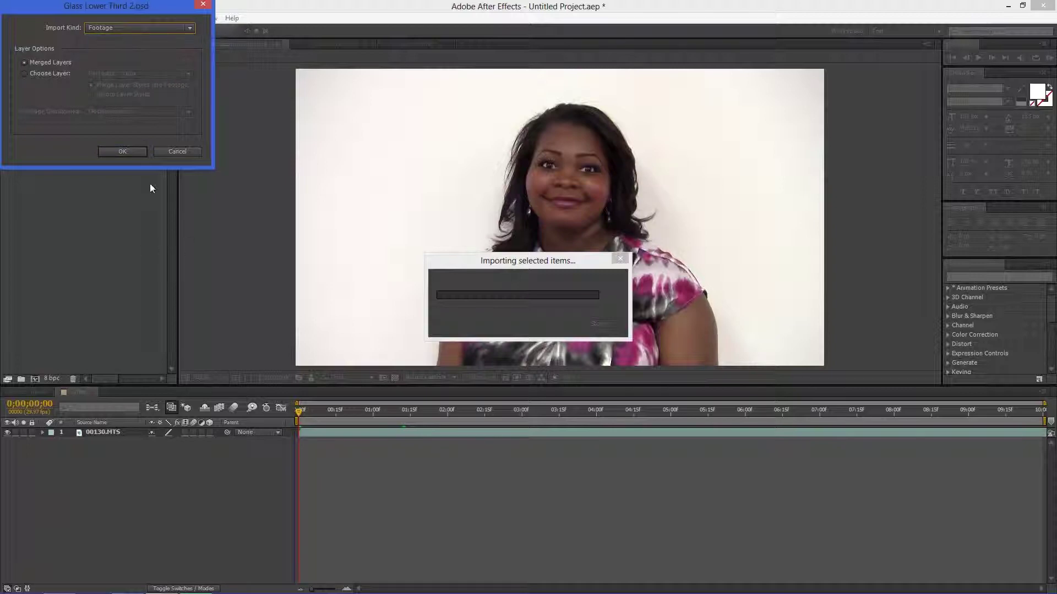
left_click(141, 152)
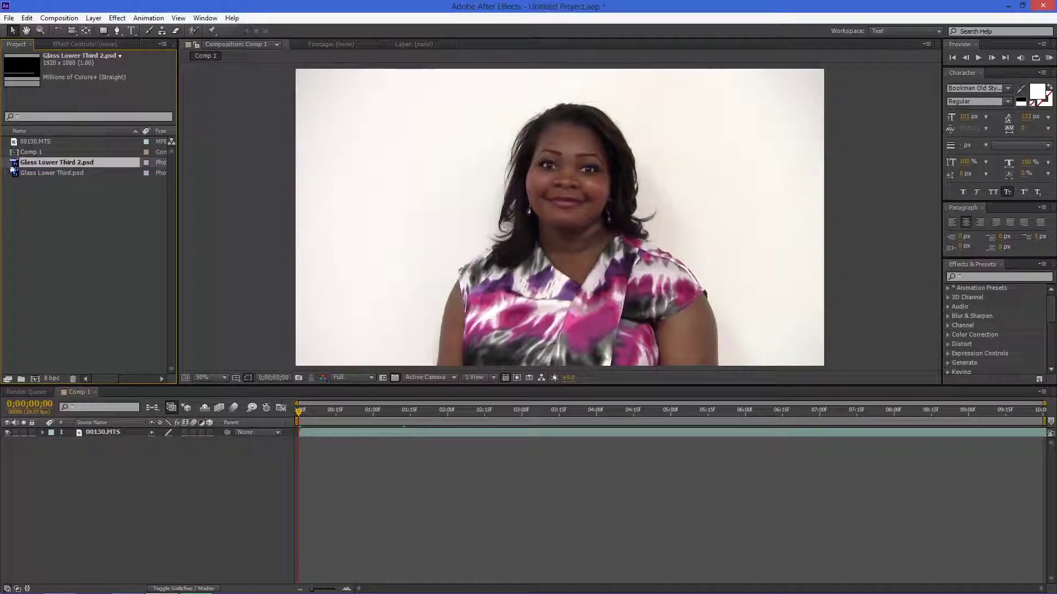
- Place Glass Lower Third 2.psd in Comp 1 above the 00130.MTS video layer
left_click_drag(19, 163, 556, 222)
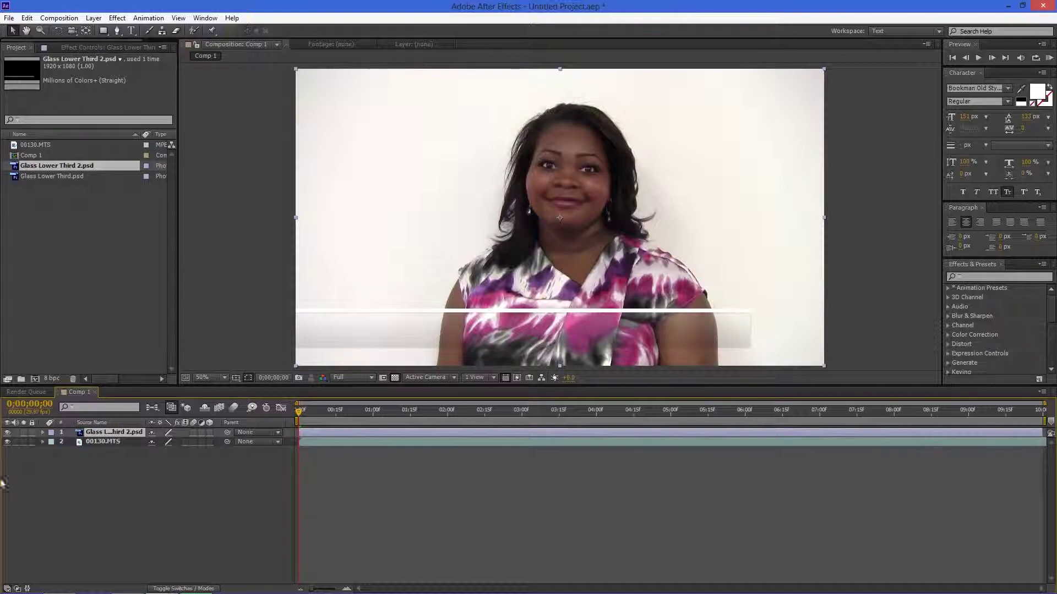
left_click(103, 443)
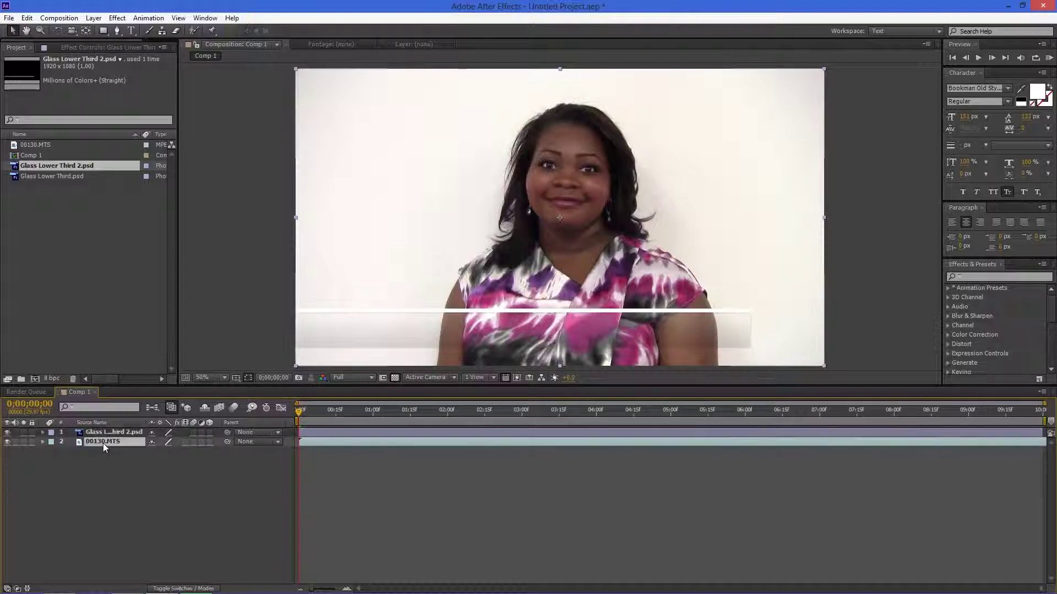
left_click(130, 433, "shift")
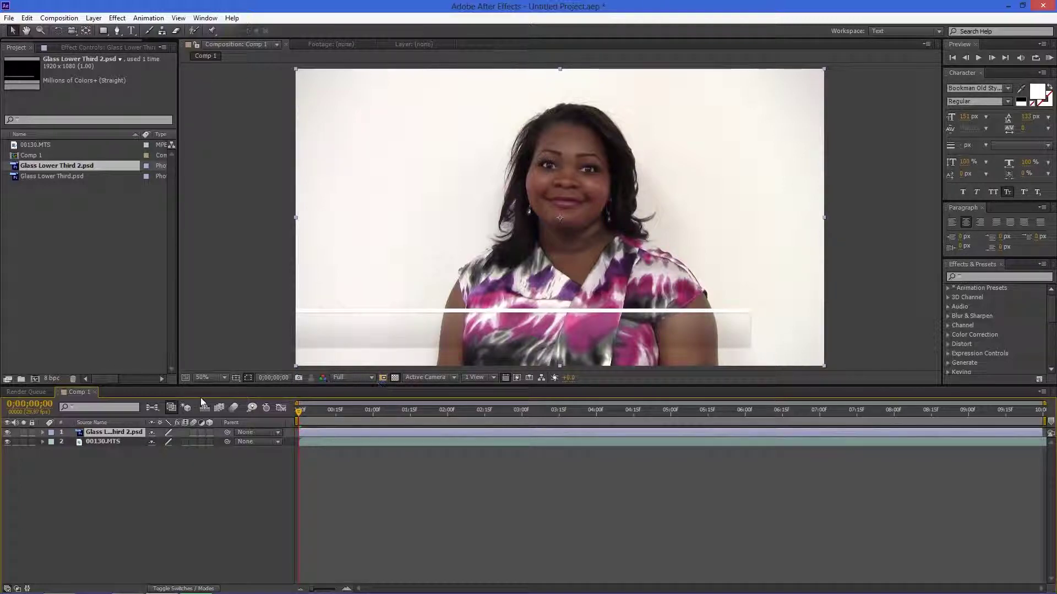
- Hide the 00130.MTS video layer and turn off the transparency grid to view the lower third on black
left_click(7, 441)
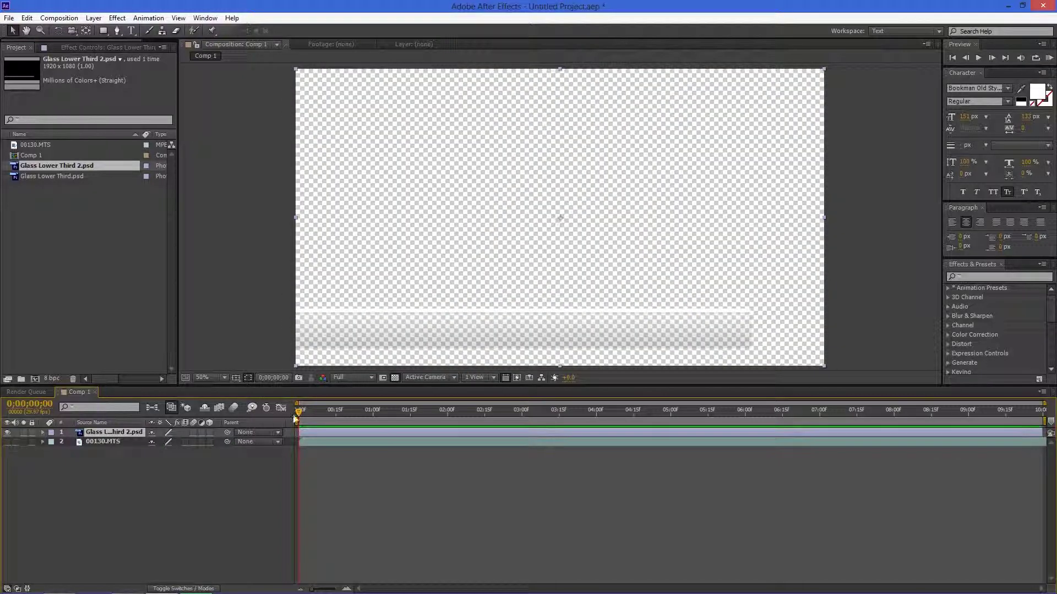
left_click(395, 377)
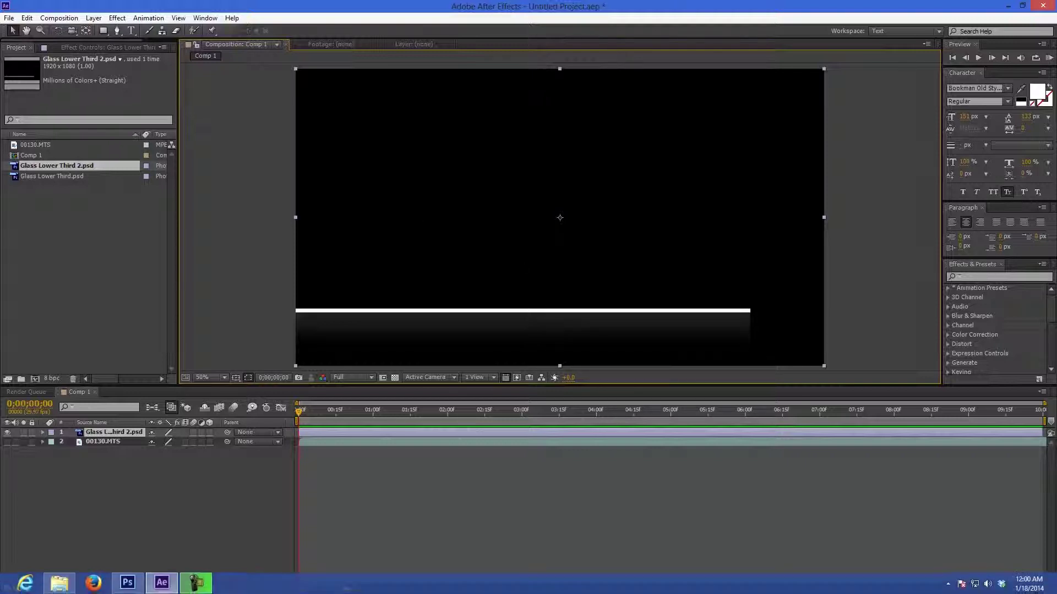
- Switch to Photoshop and set the opacity of the thin white strip's layer, Rectangle 1, to 50%
left_click(127, 583)
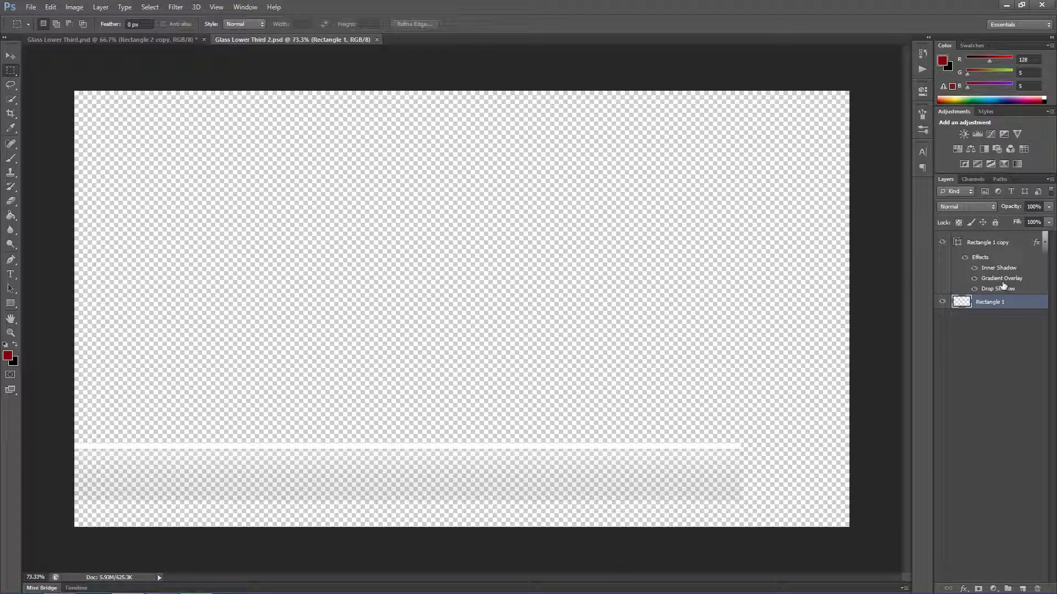
left_click(1009, 241)
left_click(1012, 302)
left_click(1048, 207)
left_click_drag(1049, 222, 1020, 223)
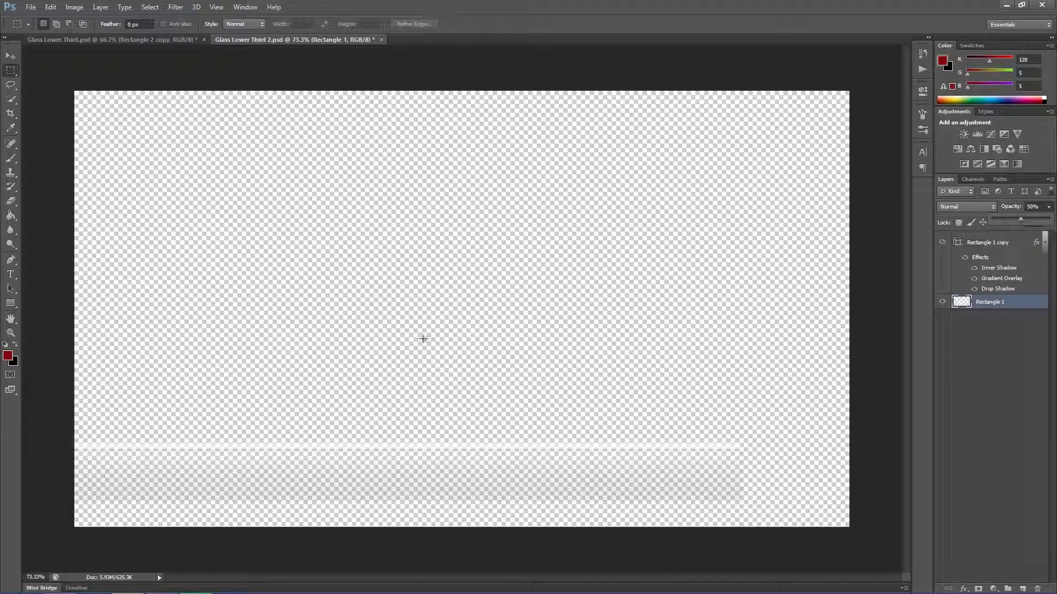
- Save Glass Lower Third 2.psd with its changes, and switch to After Effects to reload the file's footage
left_click(31, 6)
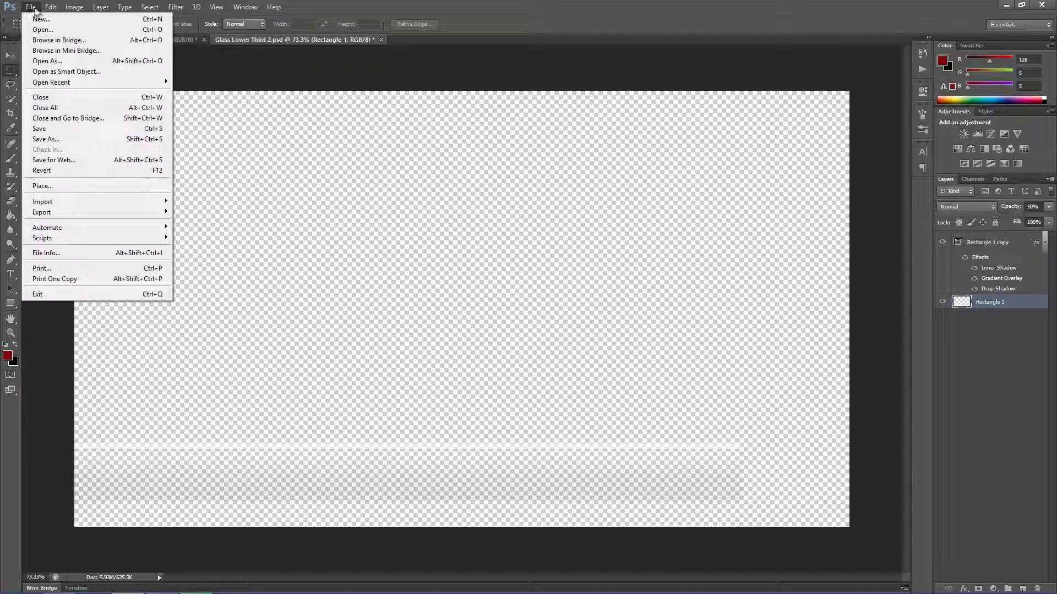
left_click(44, 129)
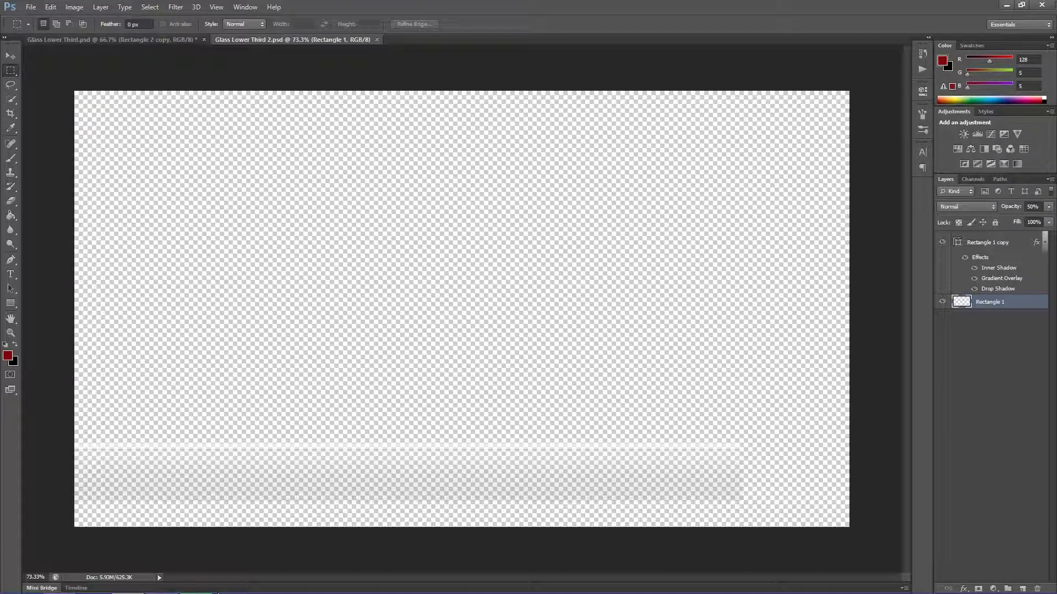
mouse_move(349, 588)
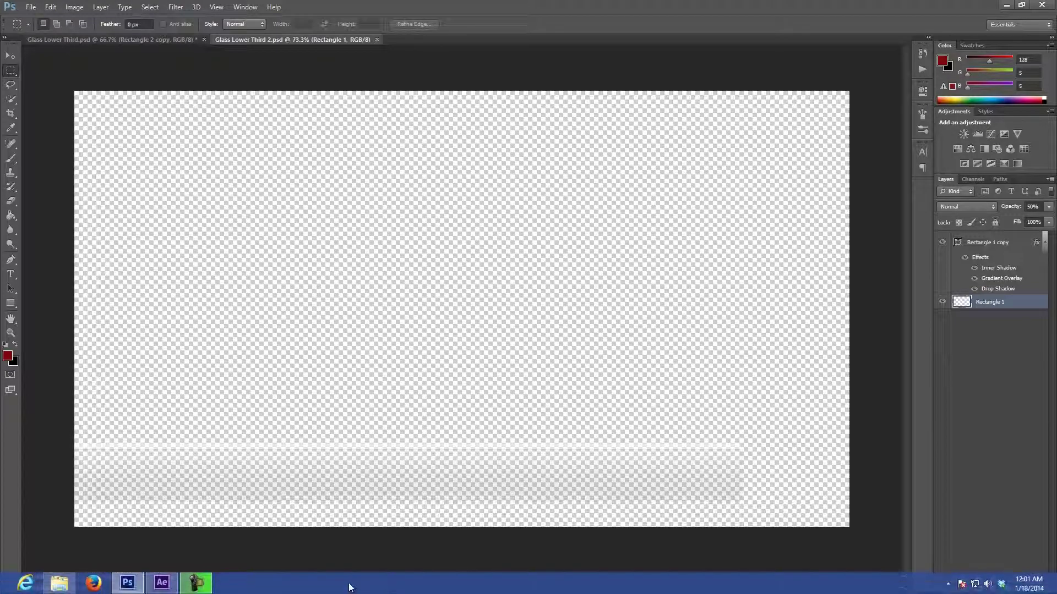
left_click(161, 585)
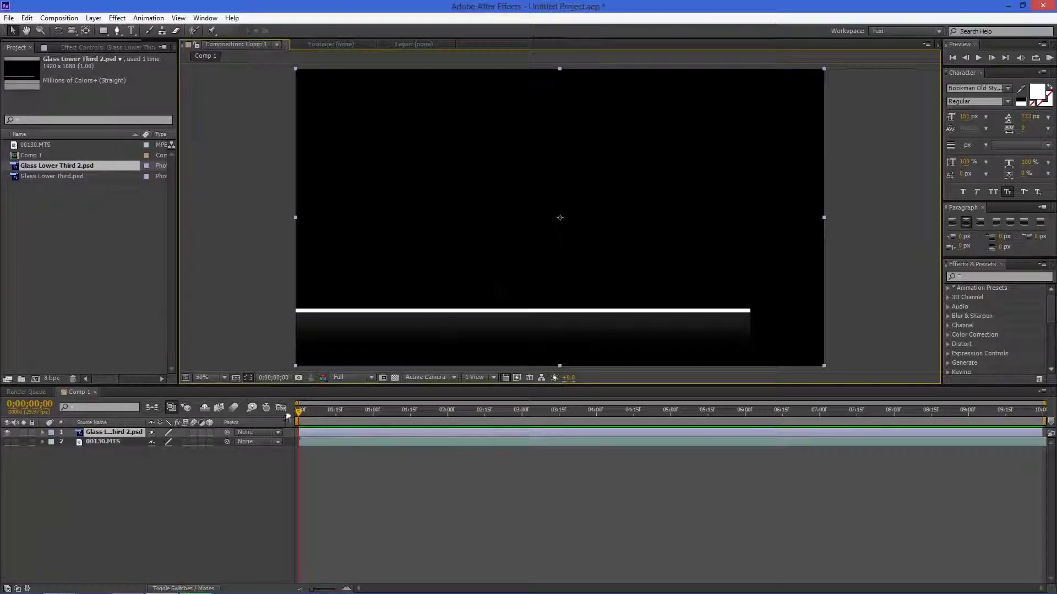
right_click(77, 169)
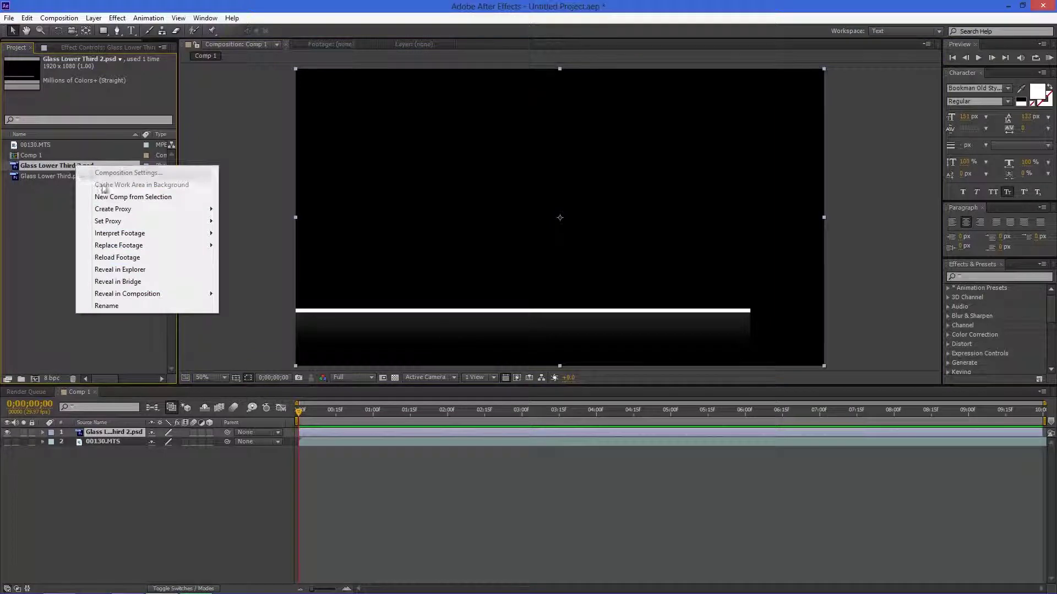
left_click(119, 258)
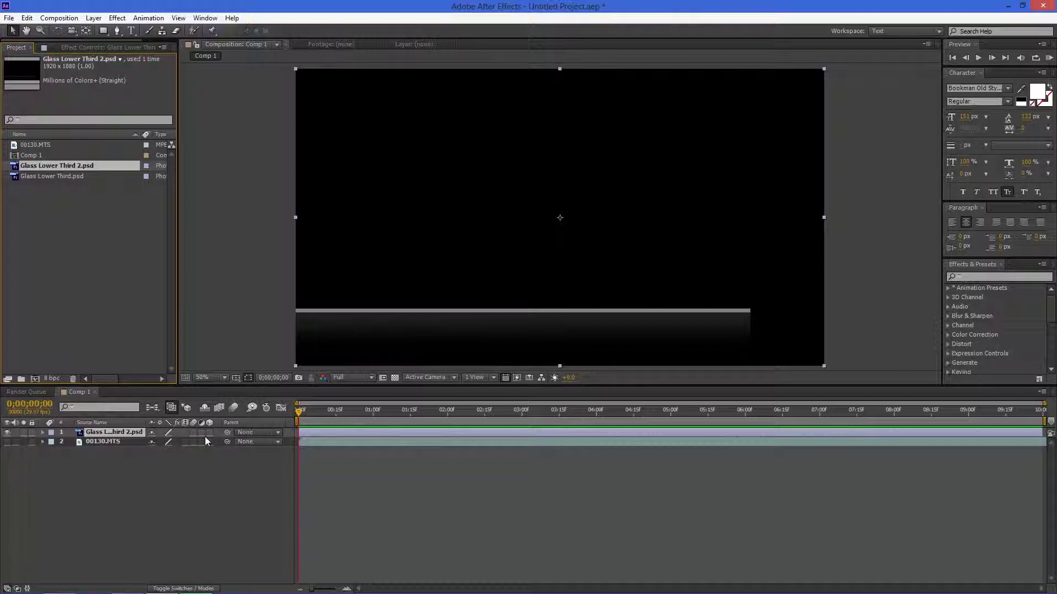
- Show the 00130.MTS layer to check the lower third over the video, and hide that layer again
left_click(7, 442)
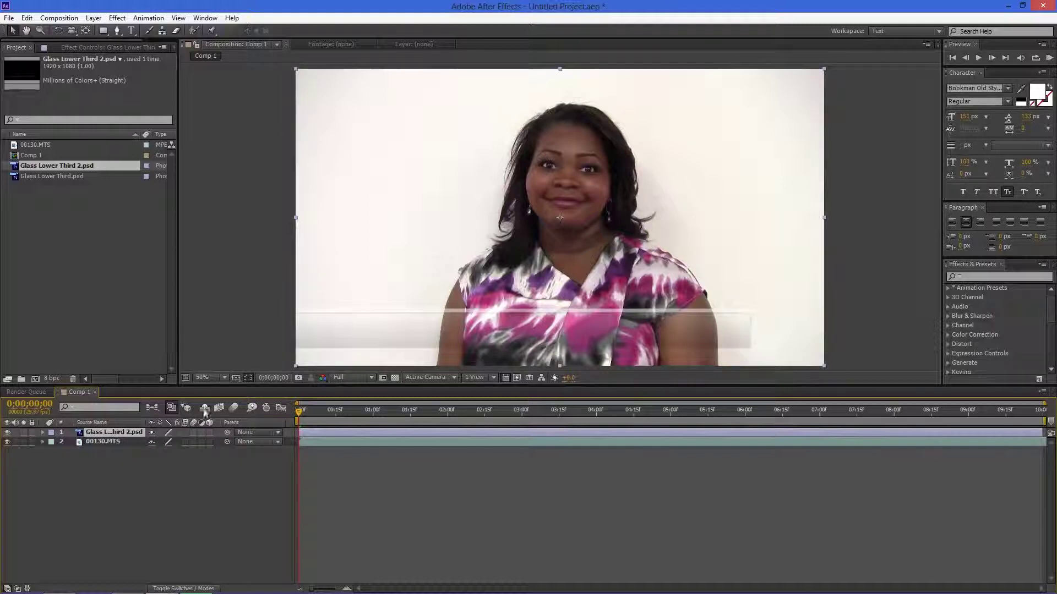
mouse_move(255, 570)
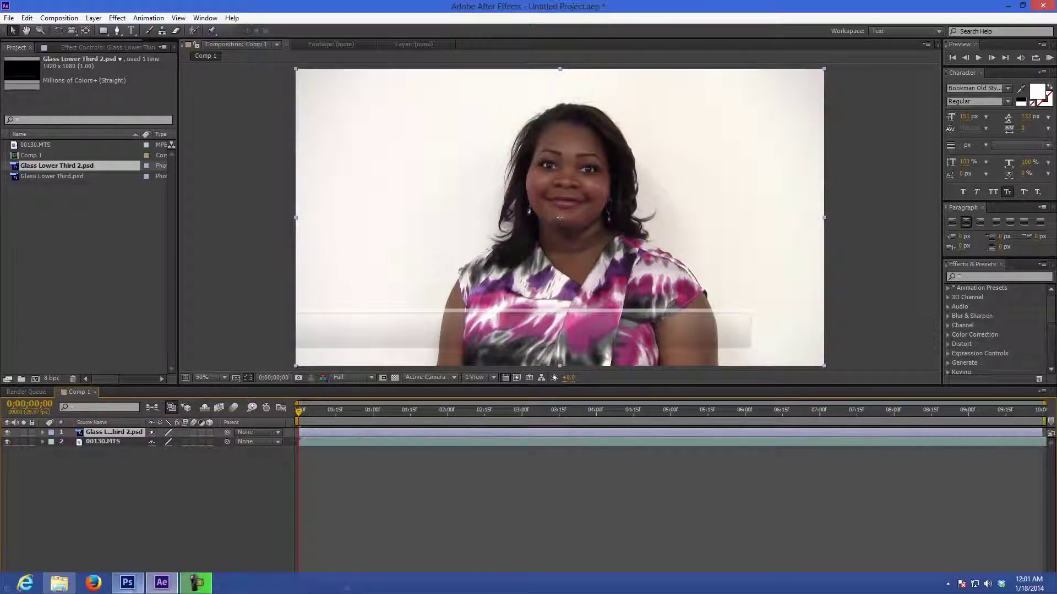
left_click(131, 589)
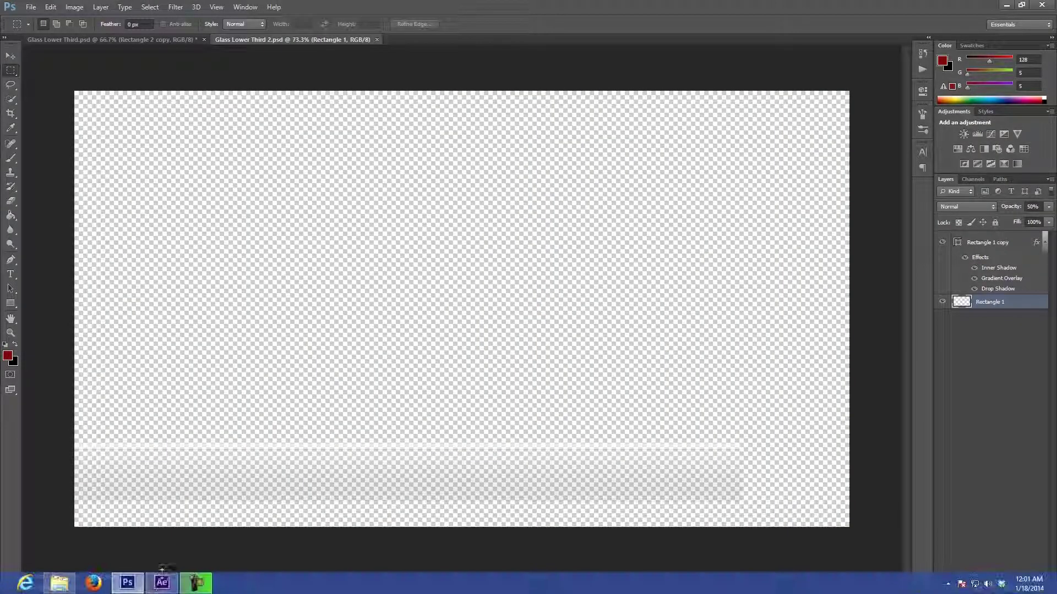
left_click(161, 589)
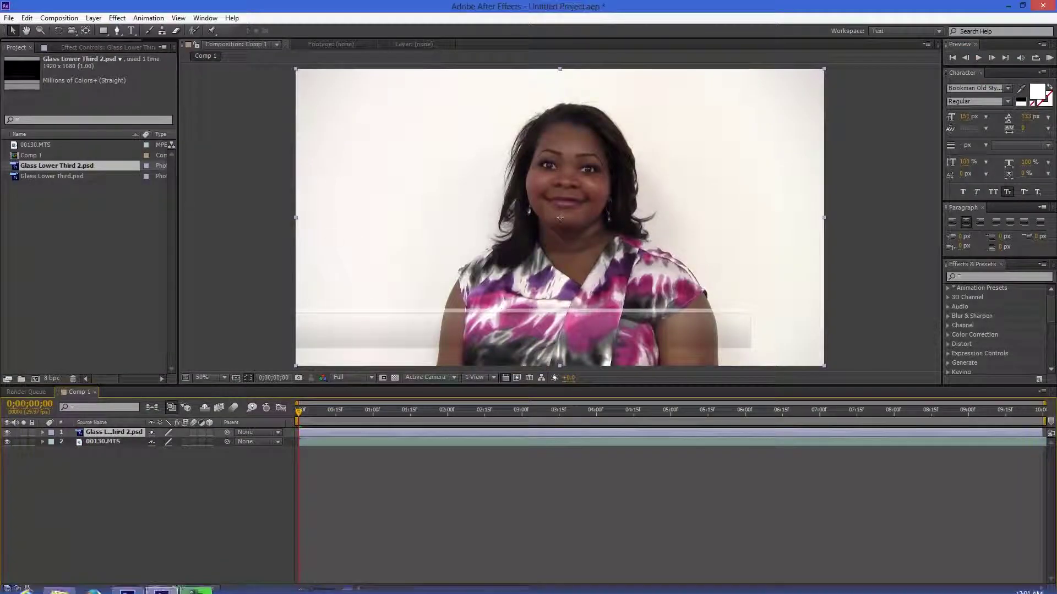
left_click(127, 589)
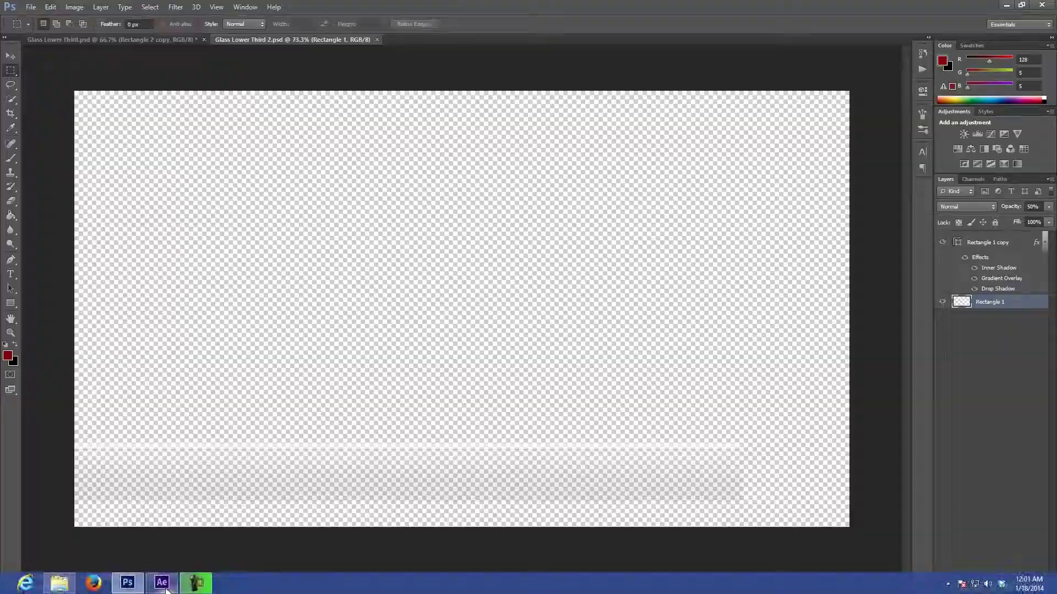
left_click(130, 582)
right_click(72, 165)
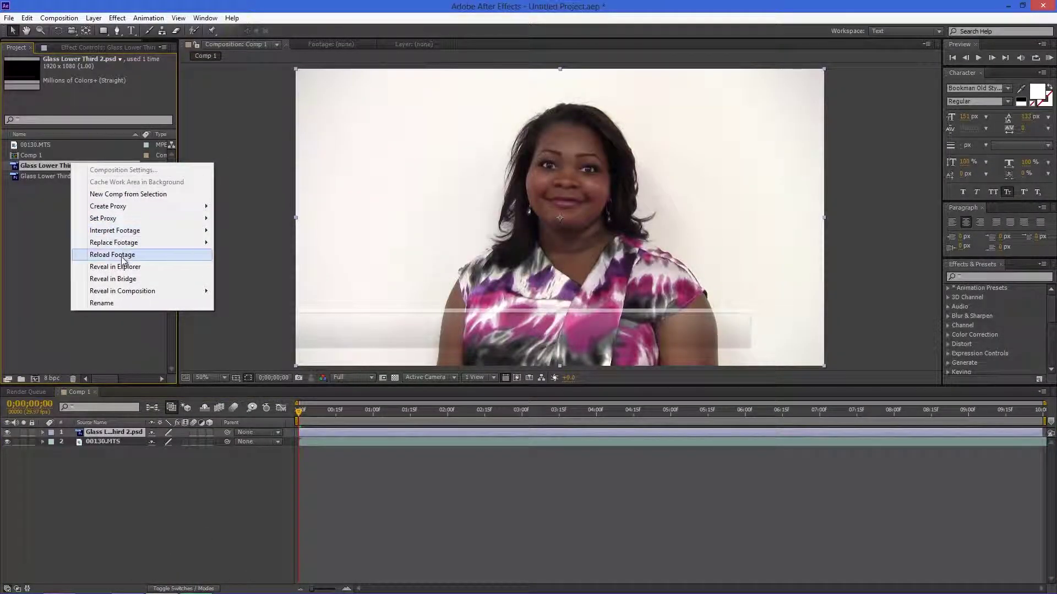
left_click(28, 272)
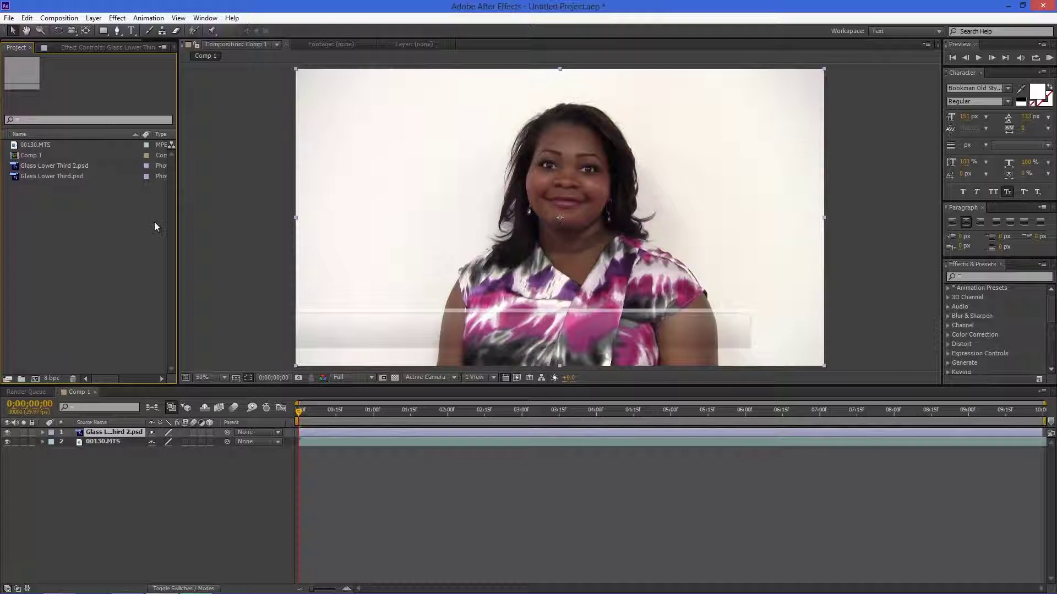
mouse_move(298, 414)
left_mouse_down()
mouse_move(448, 416)
mouse_move(292, 417)
left_mouse_up()
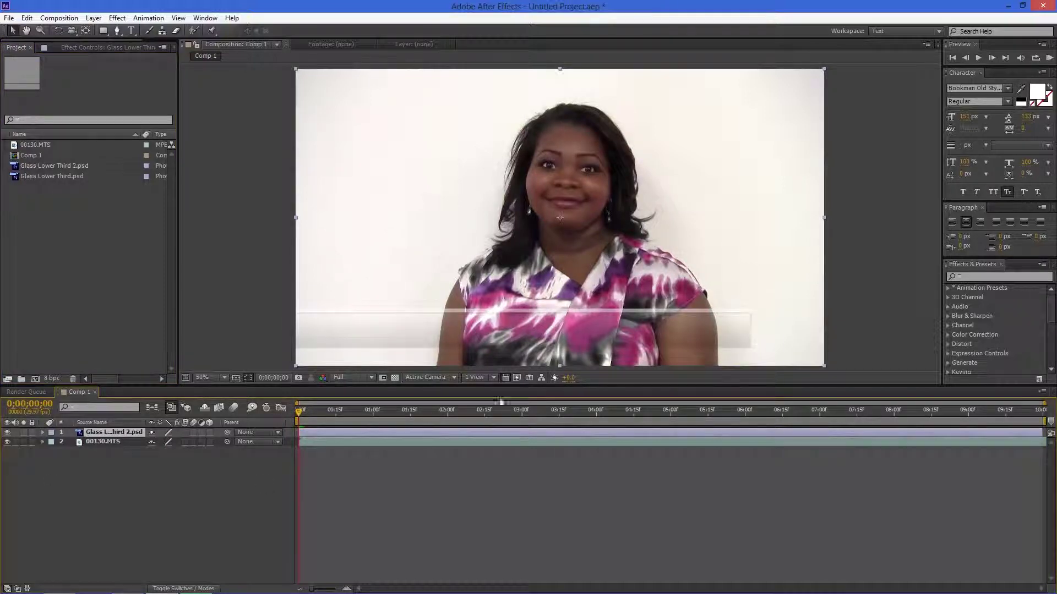
left_click(7, 442)
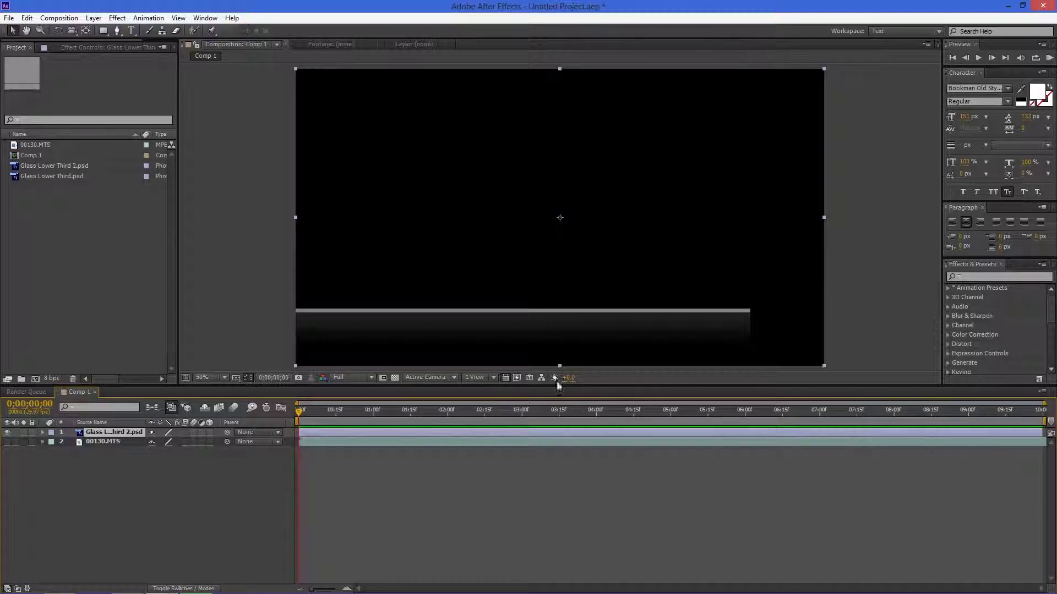
- Find the CC Light Sweep effect and apply it to the Glass Lower Third 2.psd layer
left_click(970, 276)
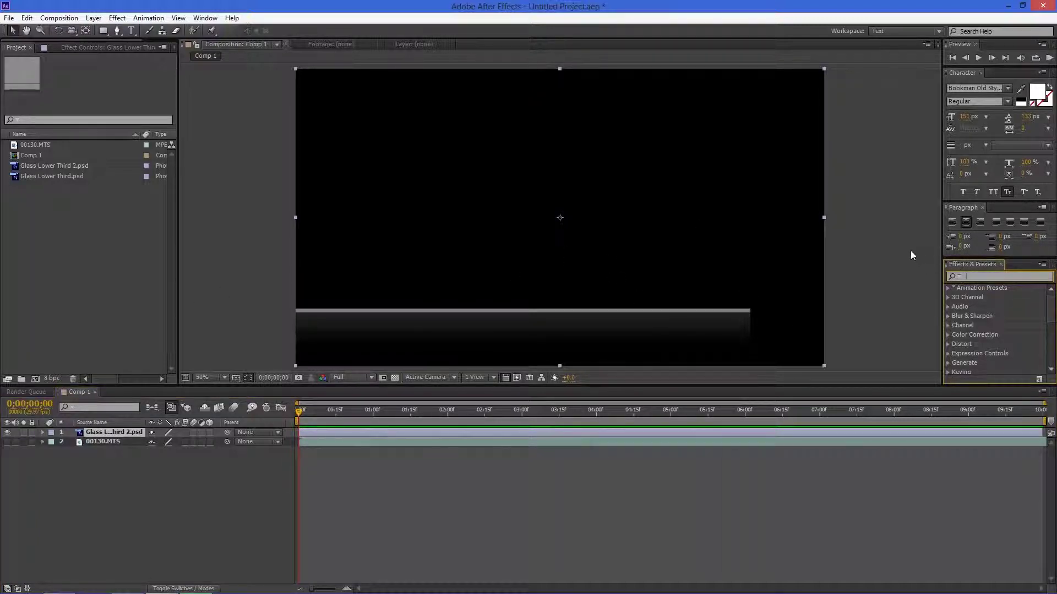
type("ligh")
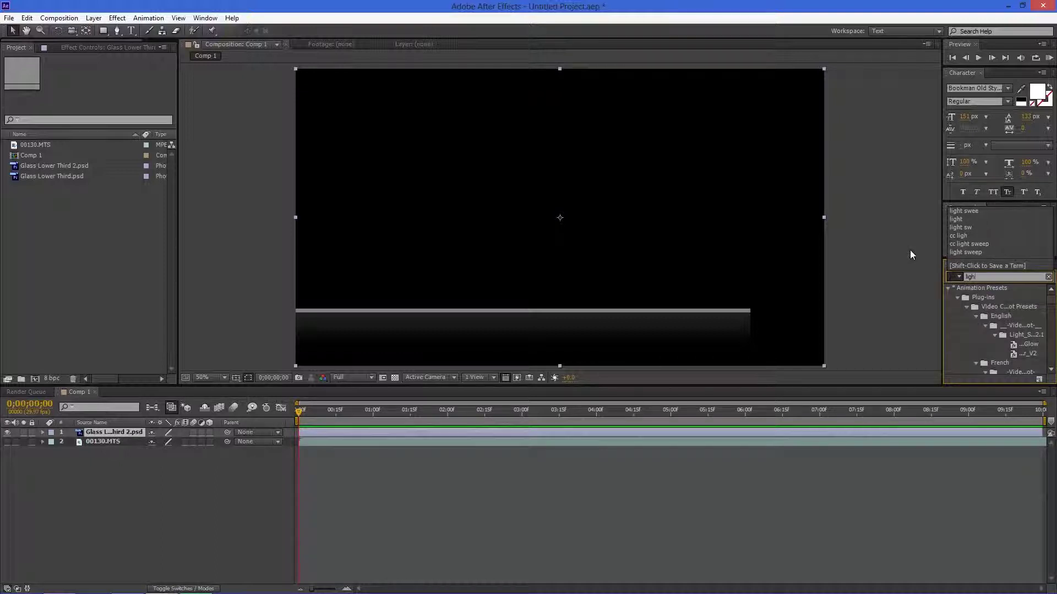
type("t sw")
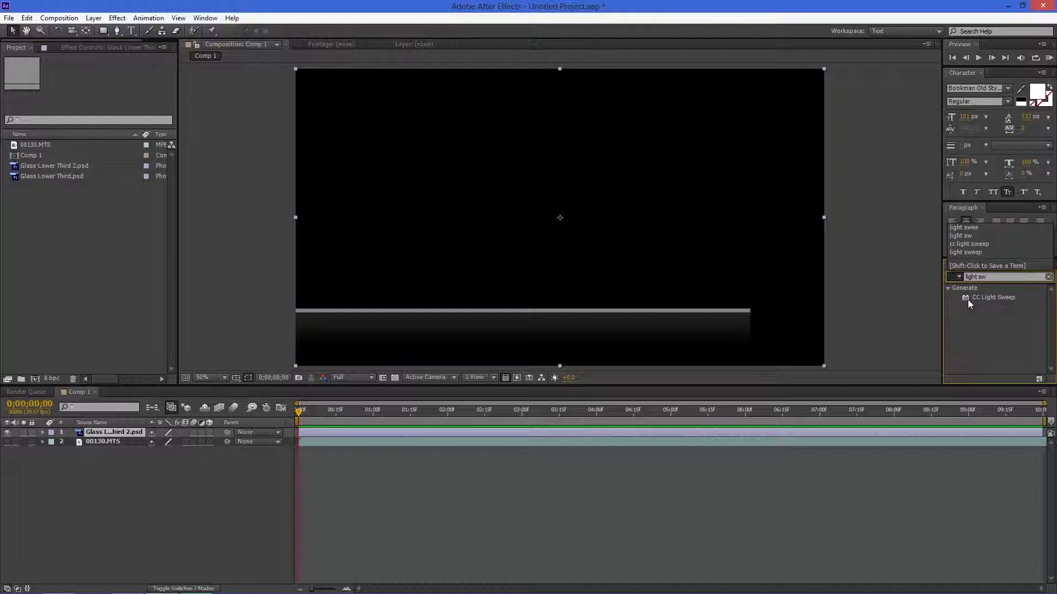
left_click_drag(966, 299, 125, 433)
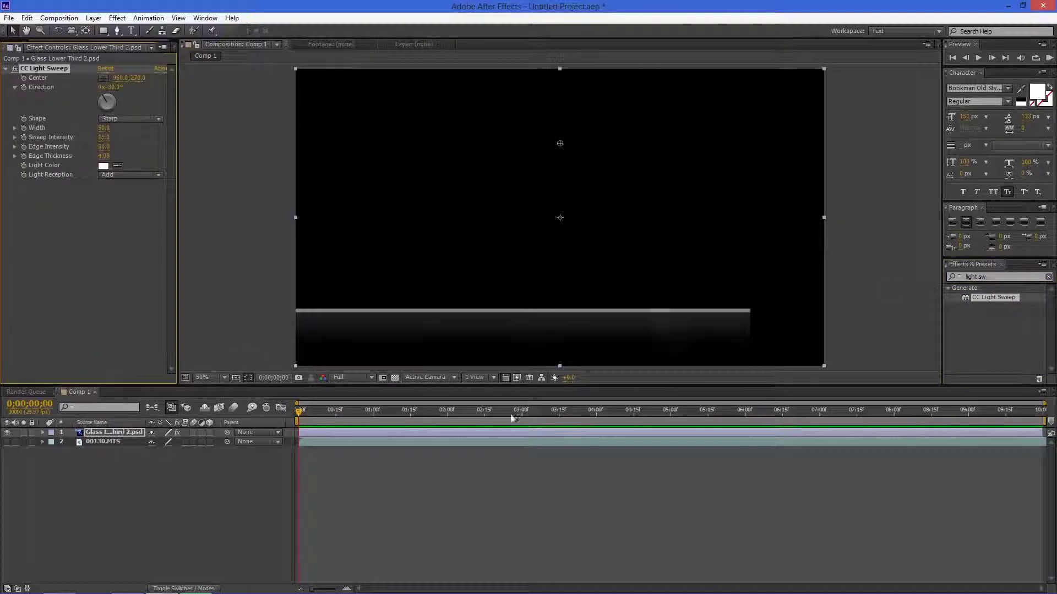
- Move the light sweep's center closer to the bar, and raise Sweep Intensity to about 133 and Edge Intensity to about 190
mouse_move(617, 257)
left_mouse_down()
mouse_move(770, 286)
mouse_move(274, 245)
mouse_move(540, 272)
mouse_move(748, 228)
mouse_move(611, 244)
left_mouse_up()
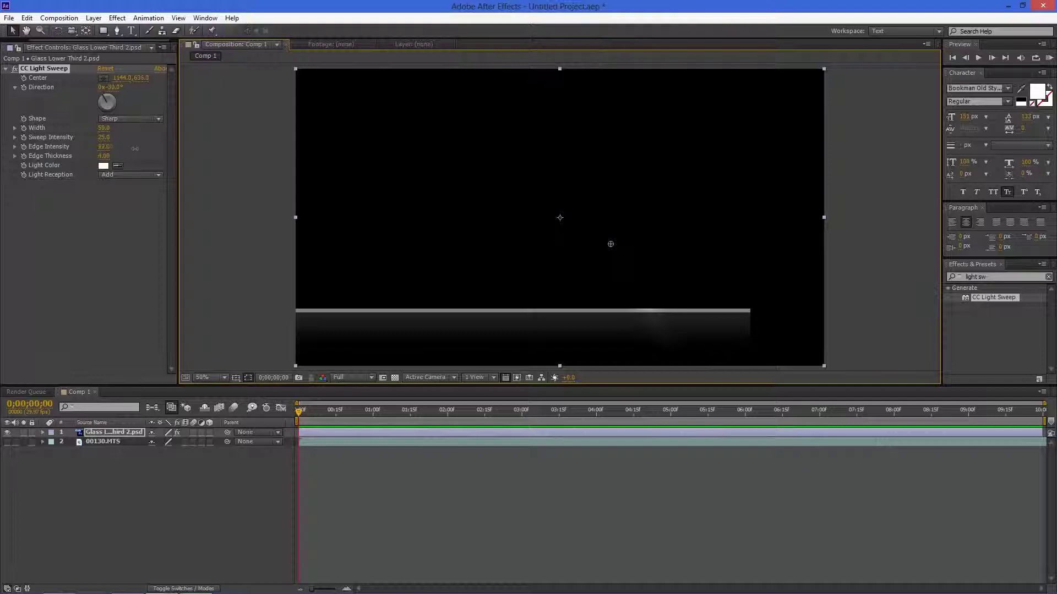
left_click_drag(120, 150, 136, 155)
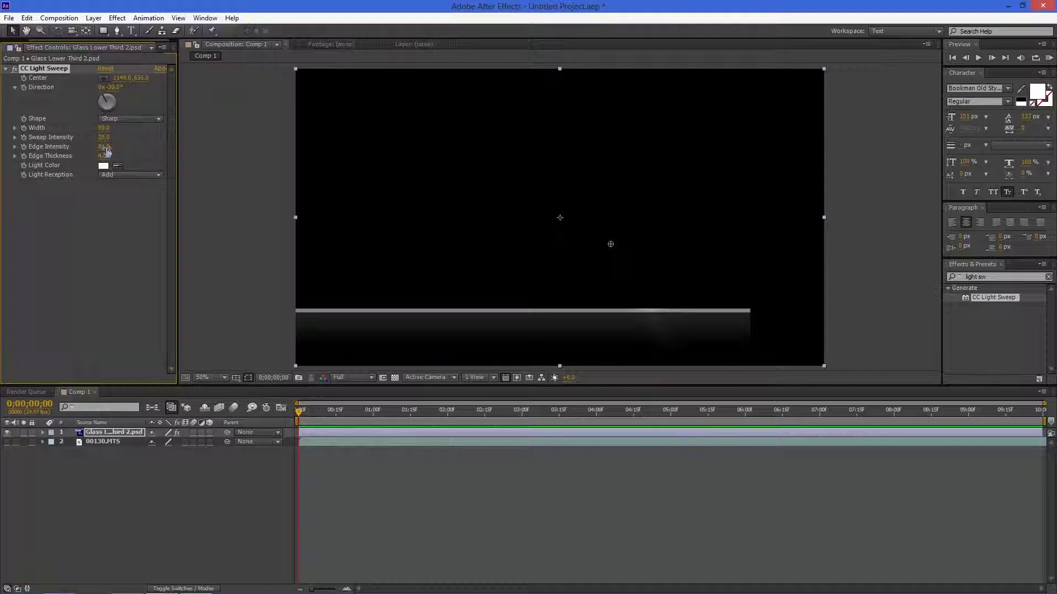
mouse_move(167, 147)
left_mouse_down()
mouse_move(121, 137)
mouse_move(172, 137)
left_mouse_up()
- Keyframe the light sweep's Center from about -194, 562 at 0 seconds to about 1542, 516 at 3 seconds
left_click_drag(574, 249, 242, 224)
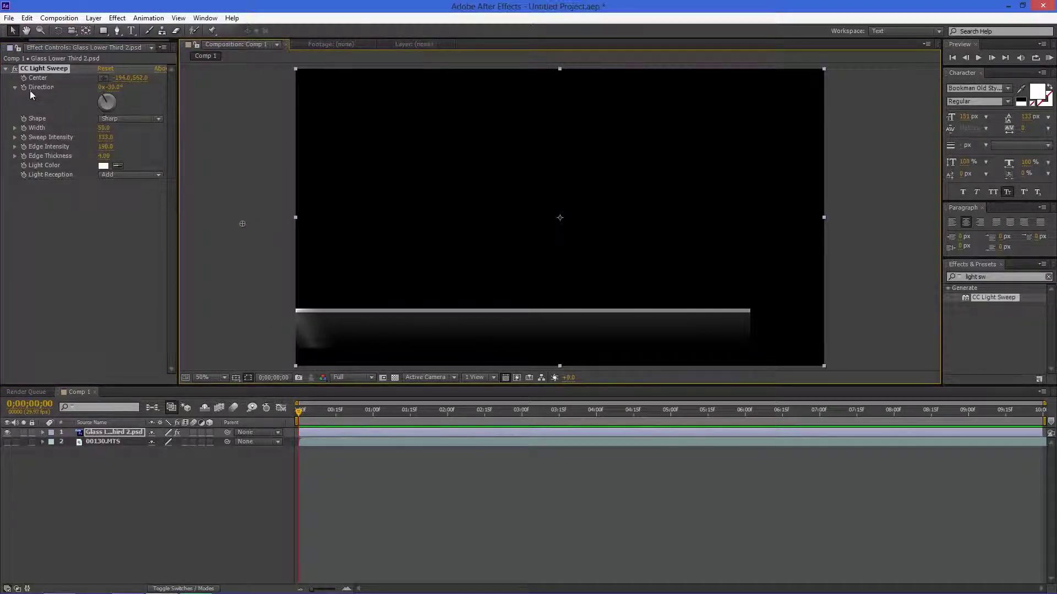
left_click(24, 78)
left_click_drag(301, 407, 523, 425)
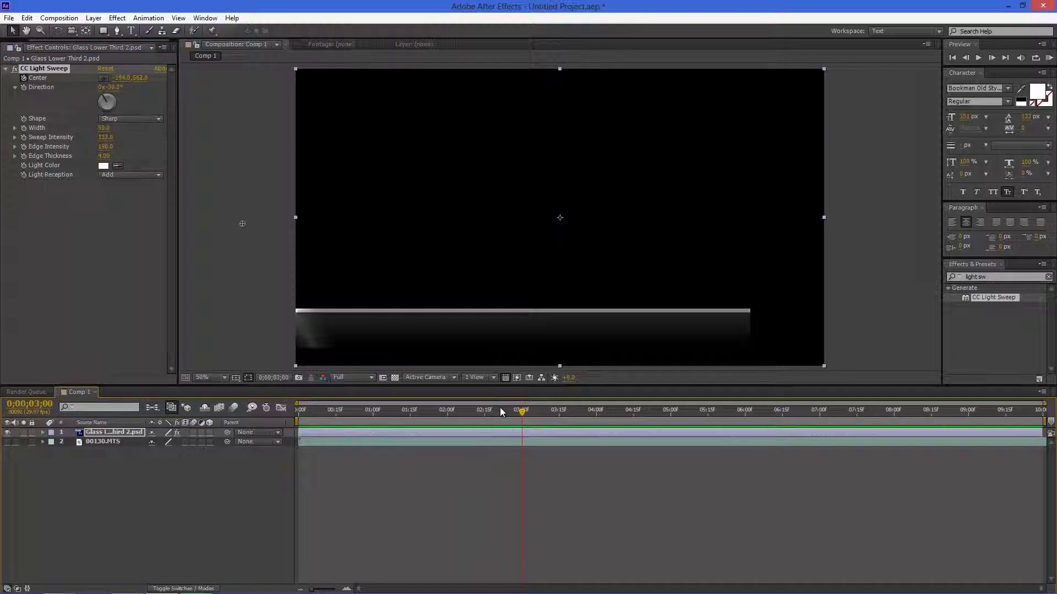
left_click_drag(242, 225, 719, 211)
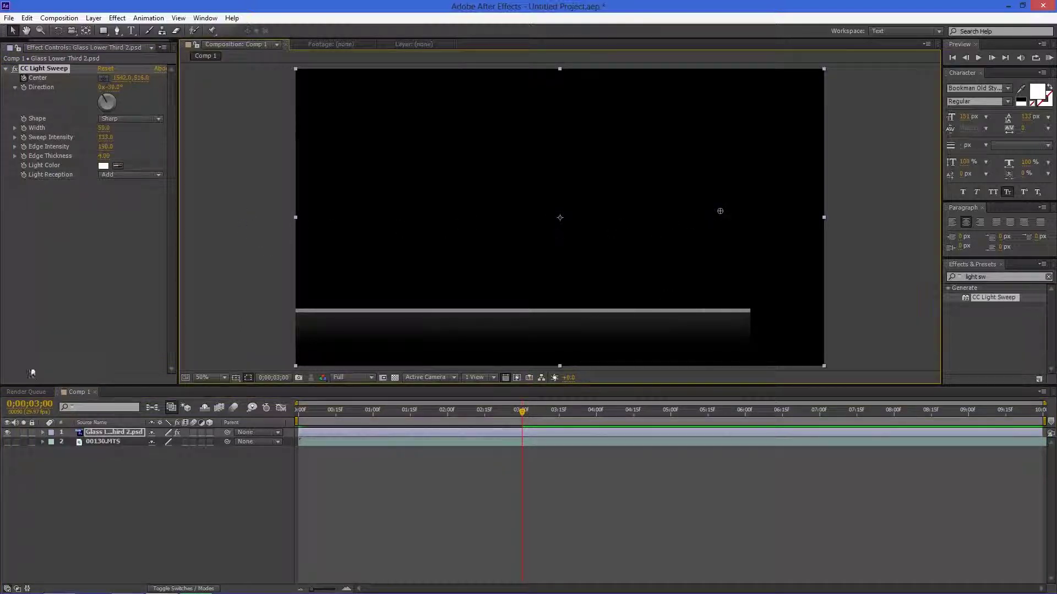
- Add a Center keyframe holding the sweep's position at 6 seconds, and move the center to about -348, 538 at 9 seconds
left_click(127, 432)
key("u")
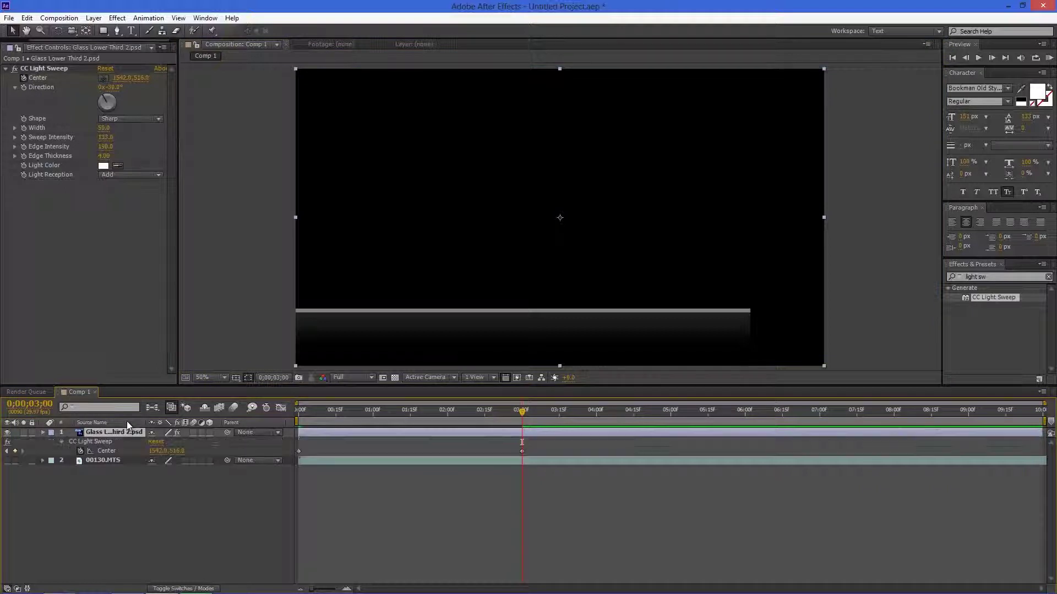
left_click_drag(522, 416, 746, 431)
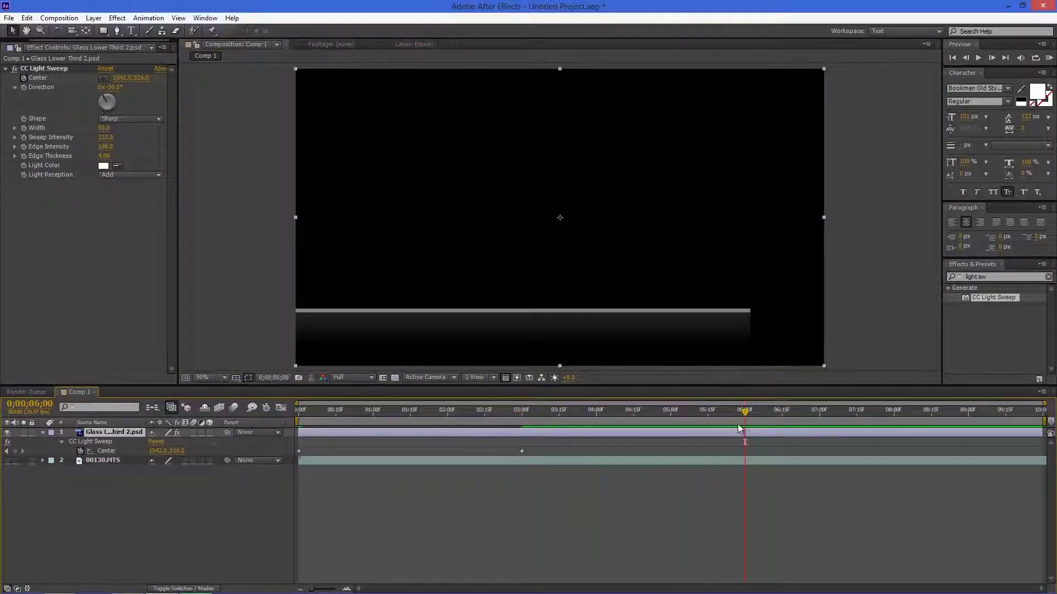
left_click(15, 451)
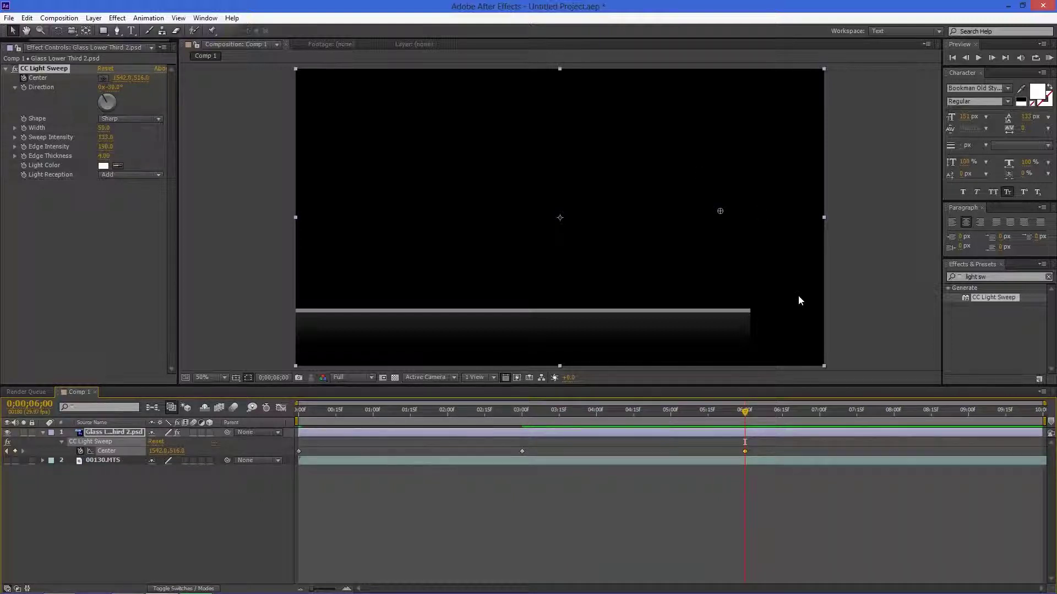
left_click_drag(747, 416, 970, 424)
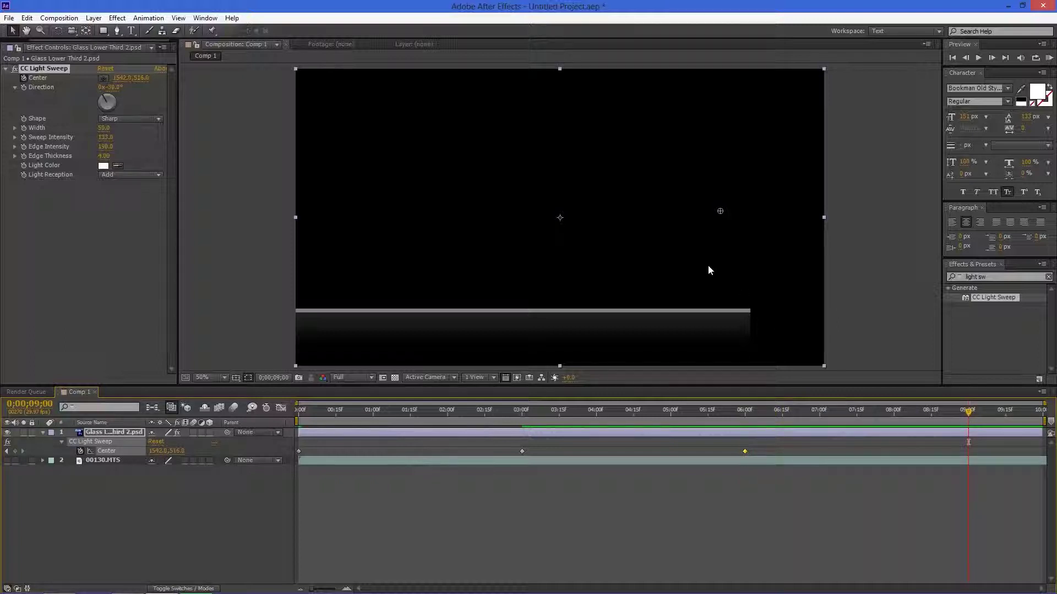
left_click_drag(692, 215, 200, 216)
- Preview the light sweep animation, and shift all four Center keyframes one second later so they start at 1 second
left_click(1048, 57)
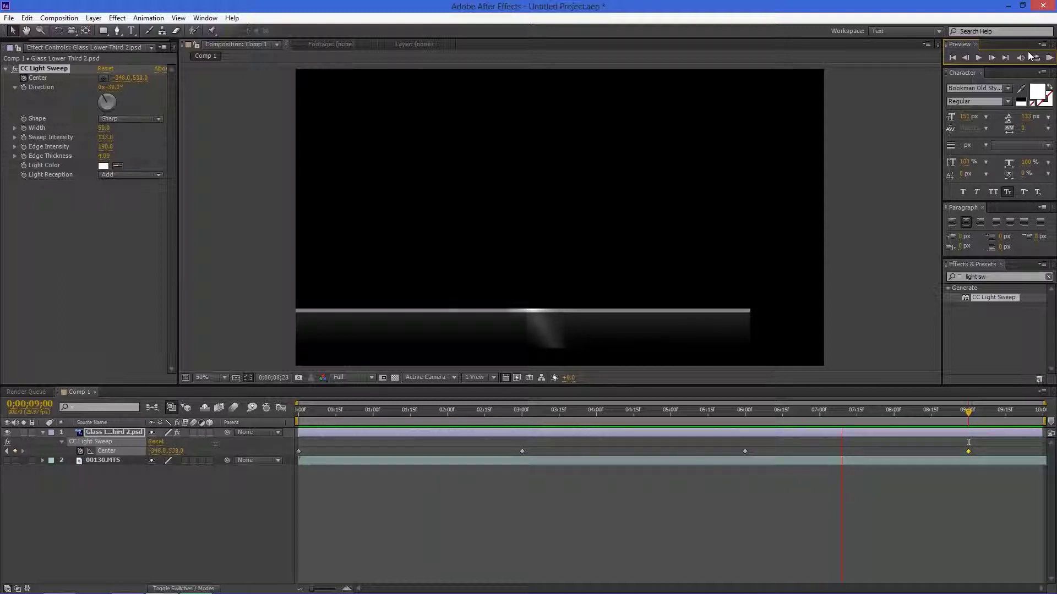
left_click(1052, 61)
left_click_drag(301, 412, 278, 413)
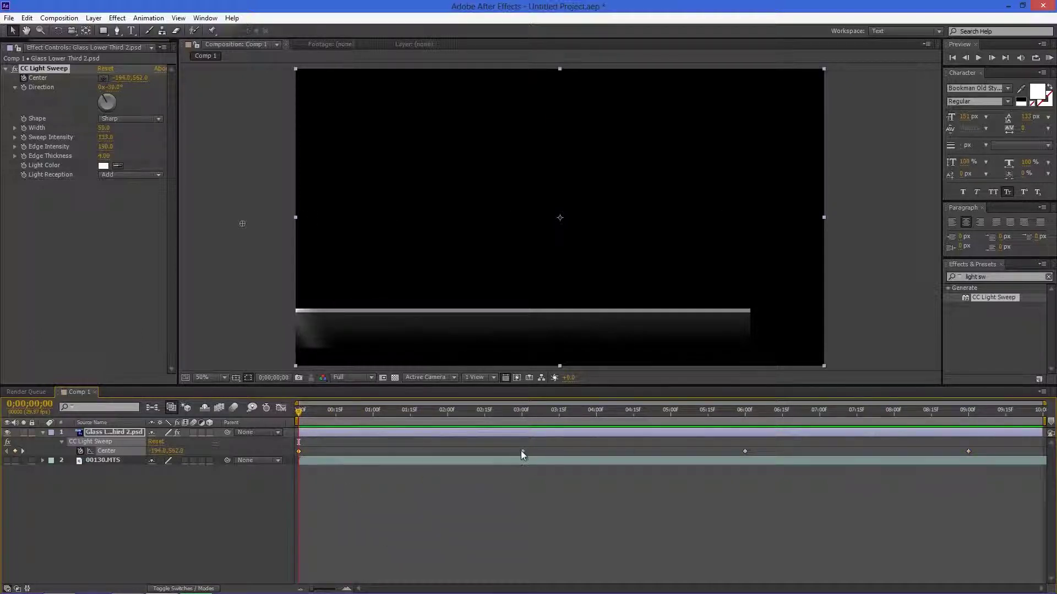
left_click_drag(522, 451, 609, 452)
left_click_drag(968, 452, 1040, 446)
- Keyframe the glass bar layer's Position from -705, 540 at 0 seconds to 825, 540 at 1 second so it slides in
left_click(130, 434)
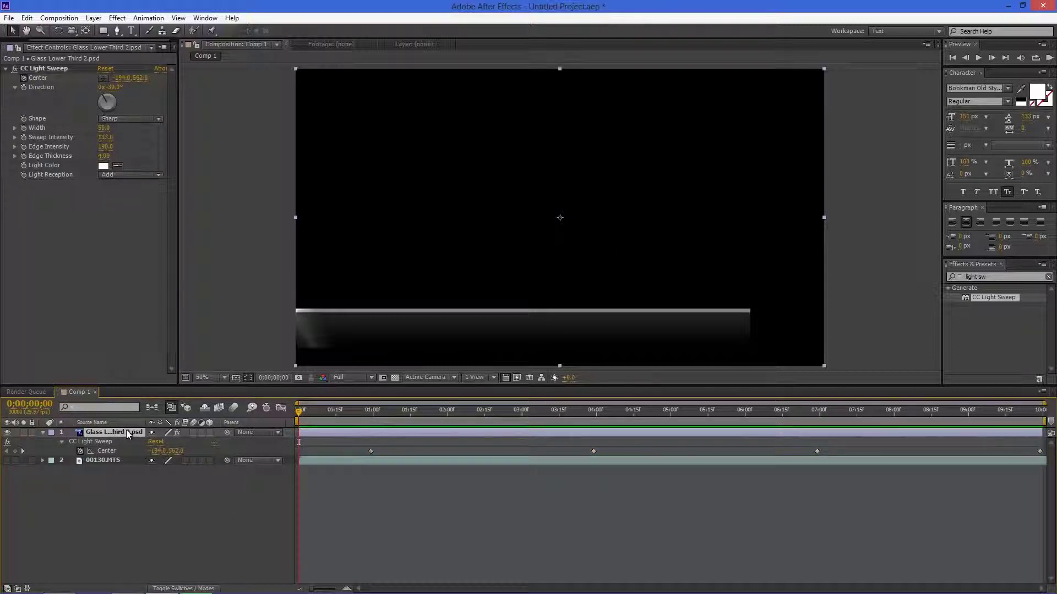
key("p")
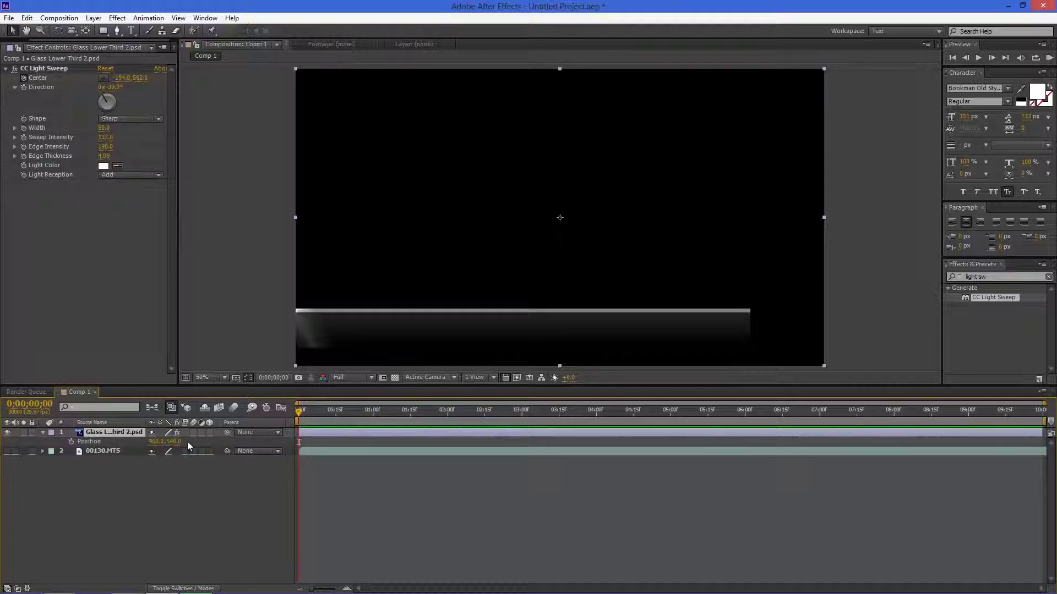
left_click_drag(155, 441, 46, 442)
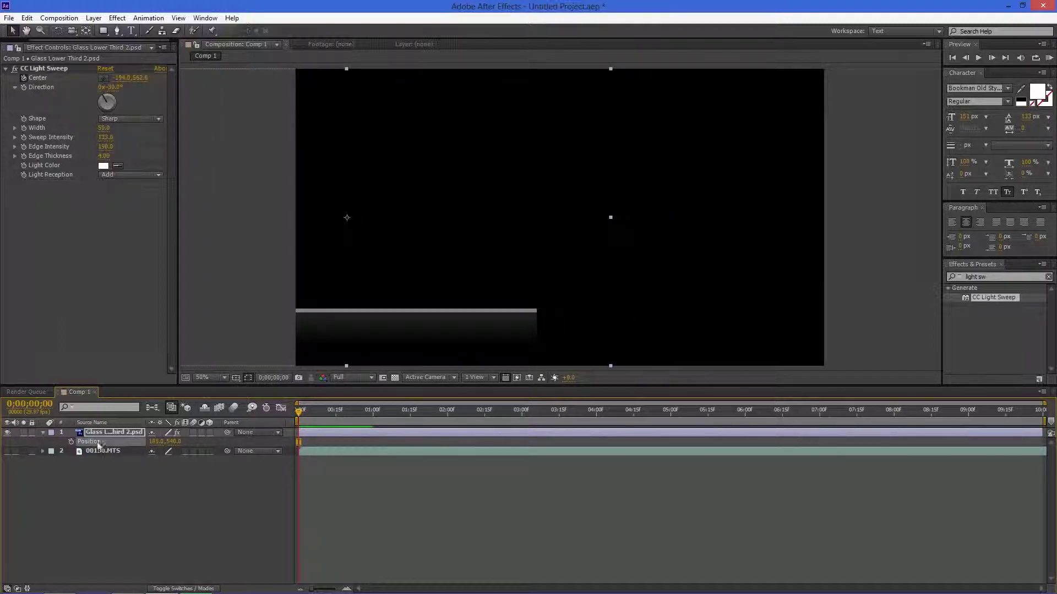
left_click_drag(150, 442, 108, 444)
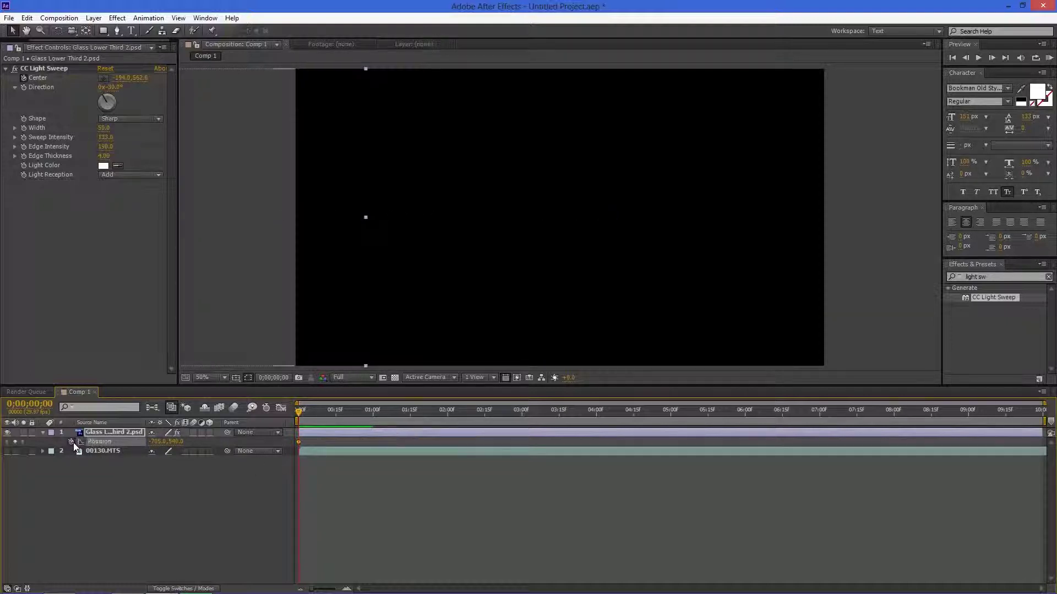
left_click_drag(305, 412, 373, 417)
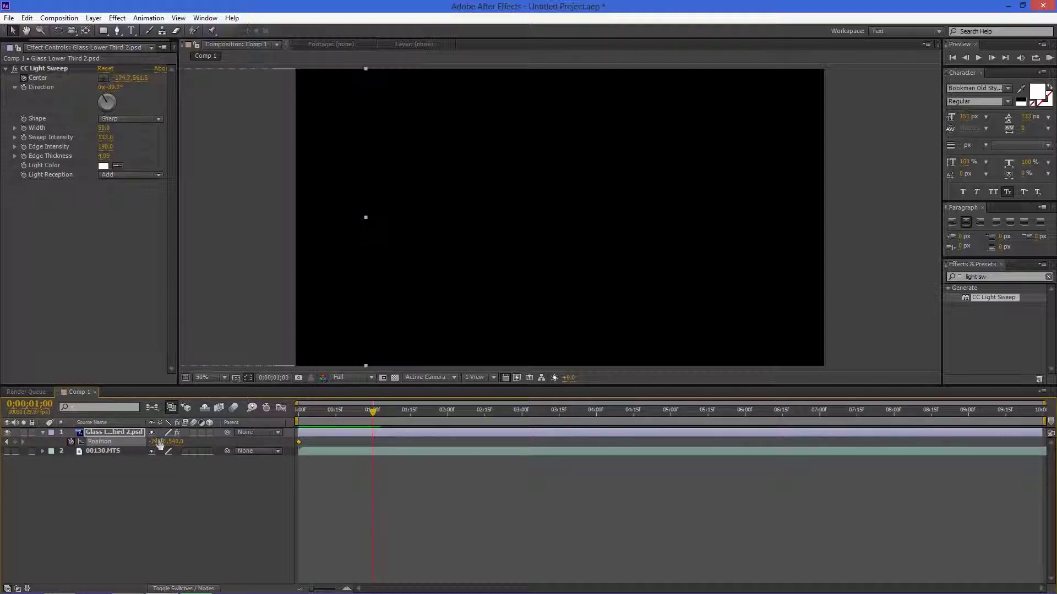
left_click_drag(159, 445, 247, 444)
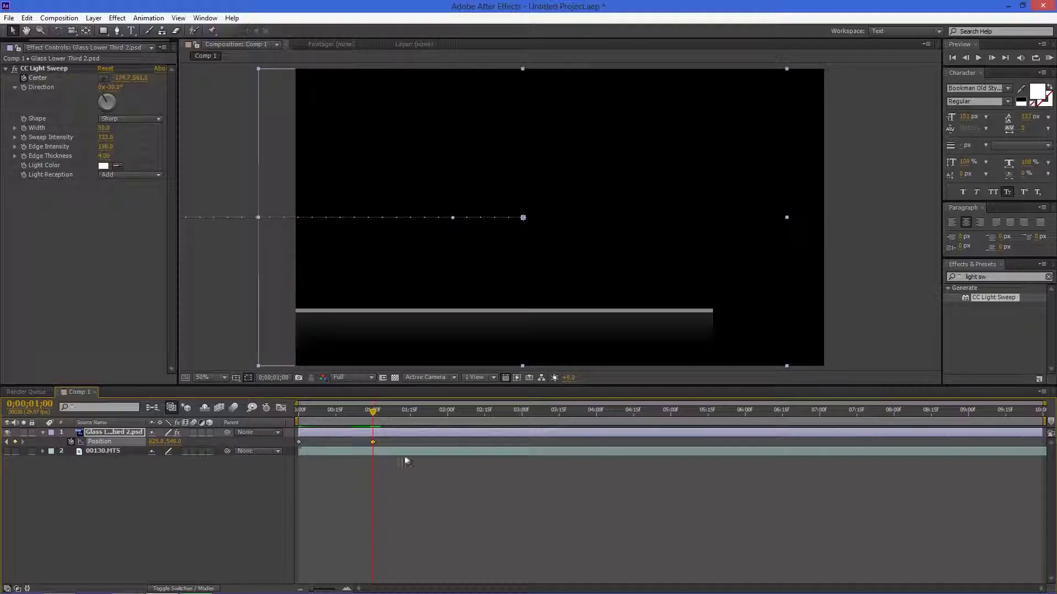
- Preview the glass bar's slide-in animation from the start of the composition
left_click_drag(372, 411, 298, 411)
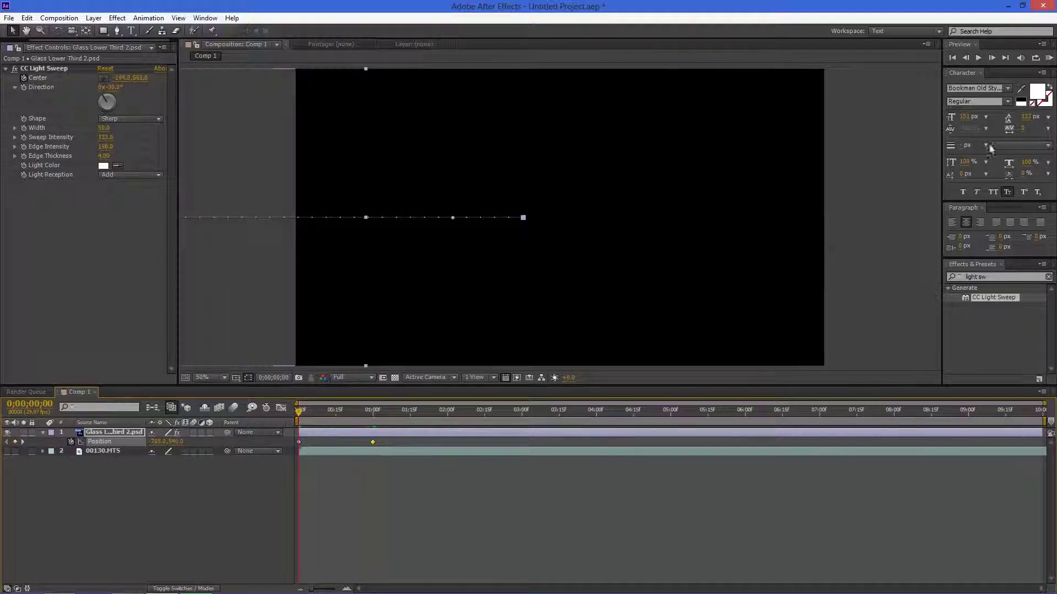
left_click(1050, 58)
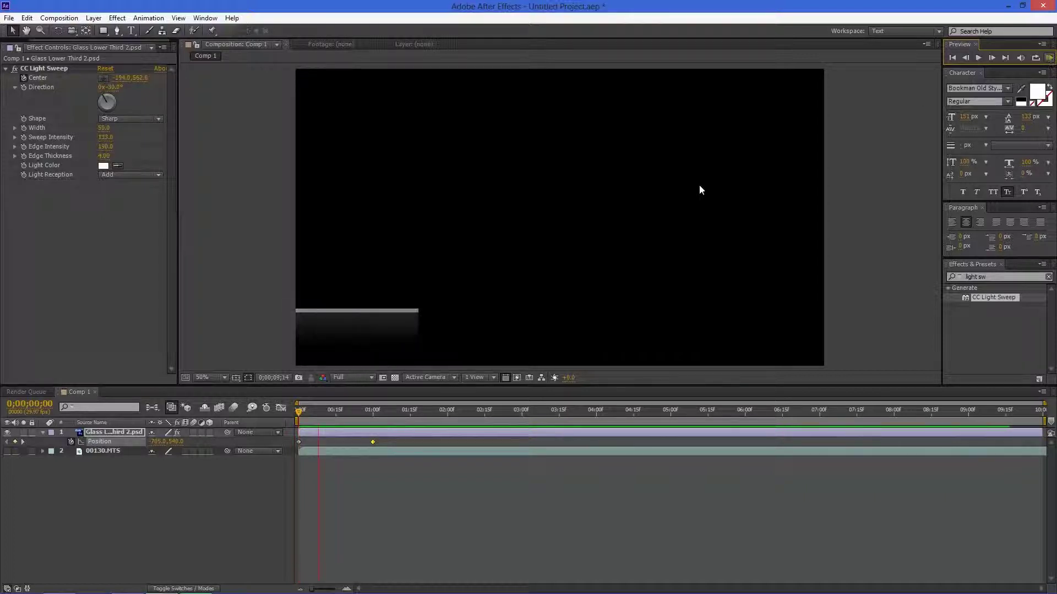
left_click(1049, 59)
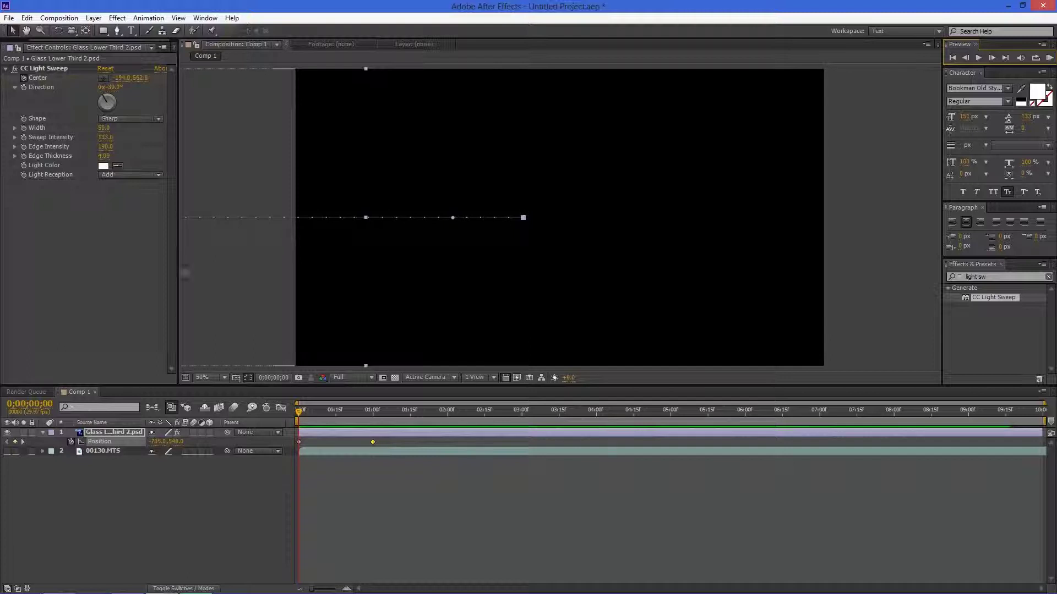
- Make the 00130.MTS video layer visible and preview the lower third sliding in over the footage
left_click(7, 451)
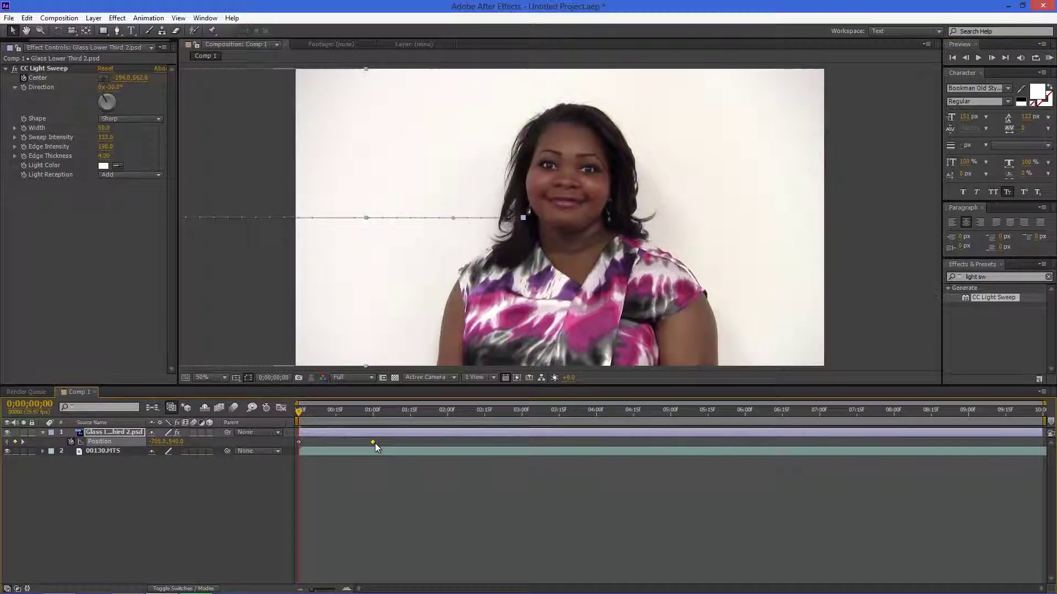
left_click(1049, 59)
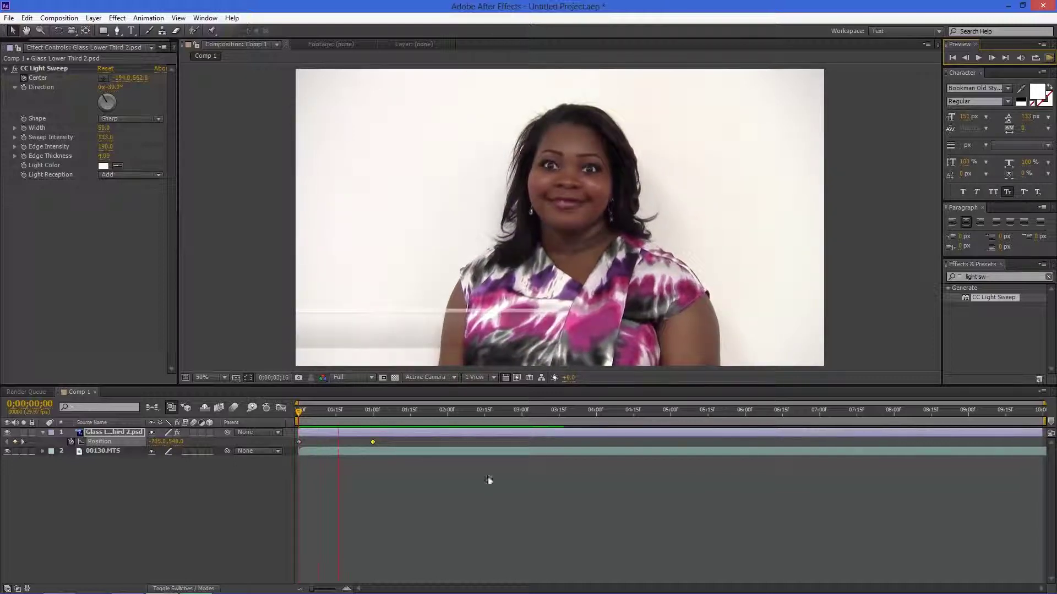
key("space")
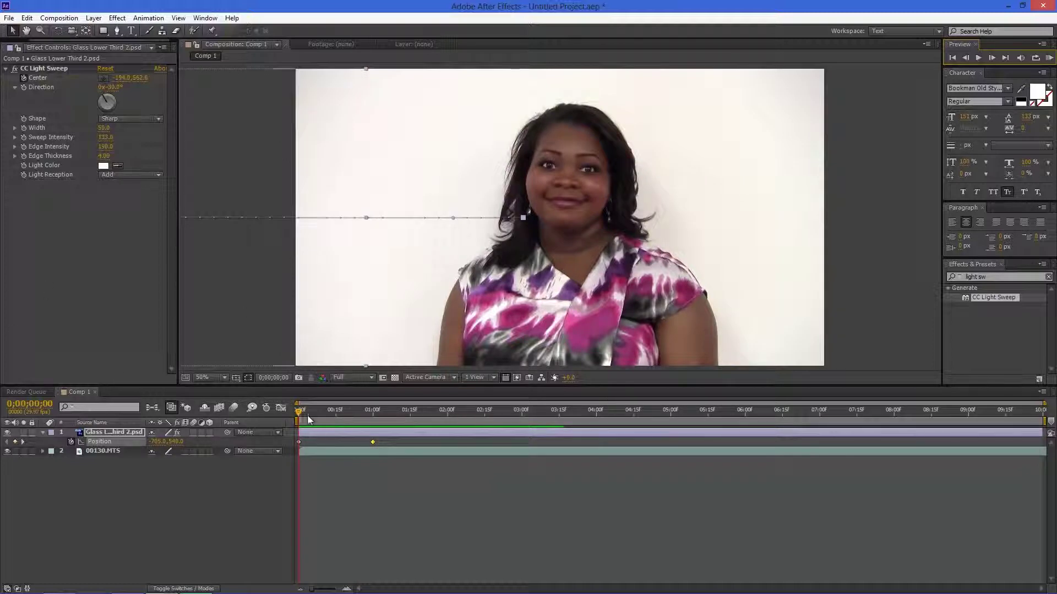
- At about 0;00;01;19, add a text box across the upper part of the frame reading "Clean Lower Third"
left_click_drag(300, 413, 420, 414)
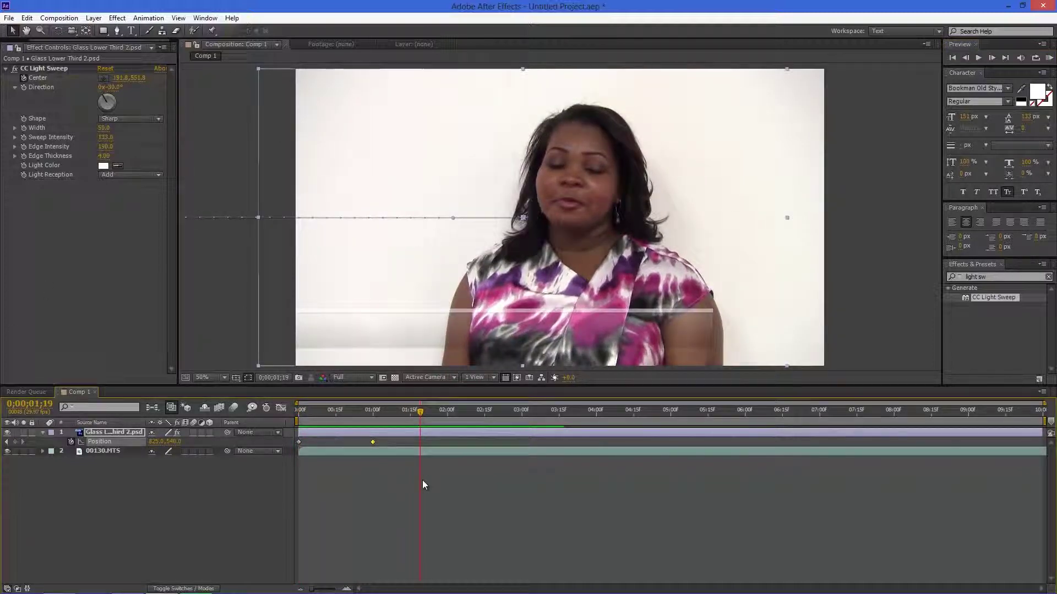
left_click(131, 31)
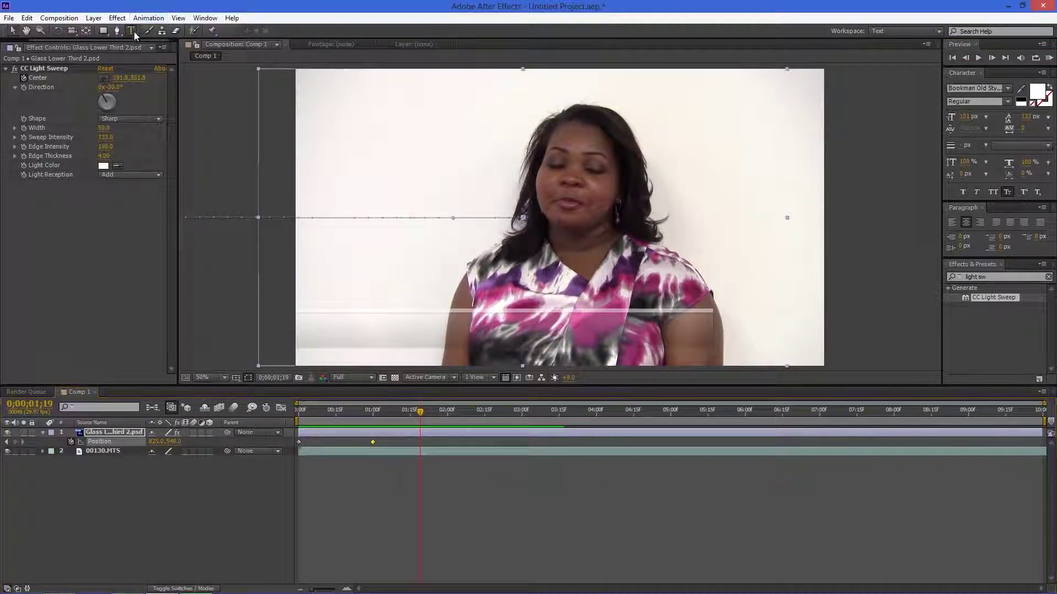
left_click_drag(318, 130, 736, 193)
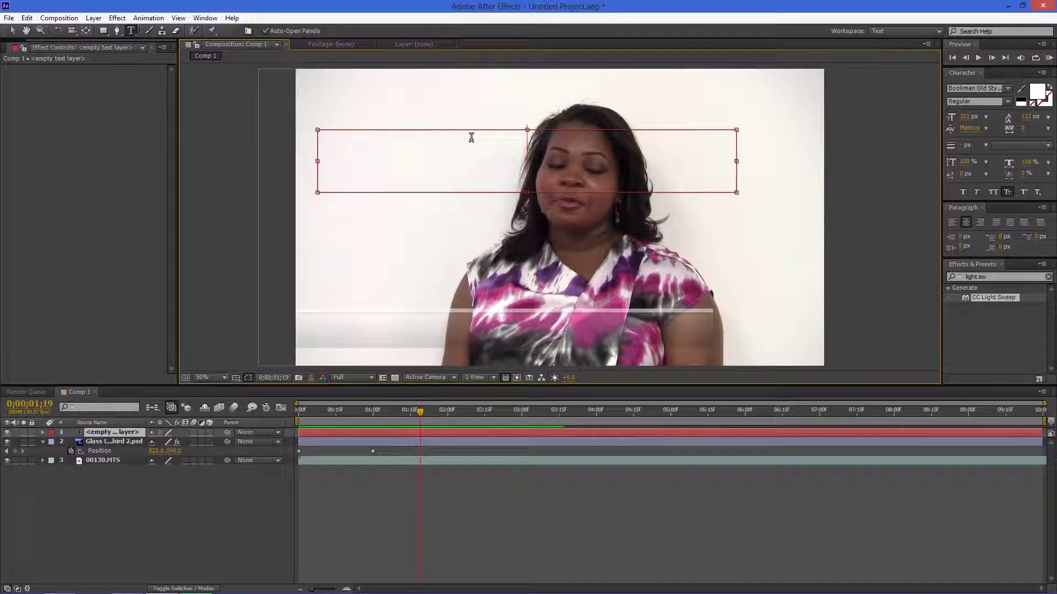
type("CLEAN Lower")
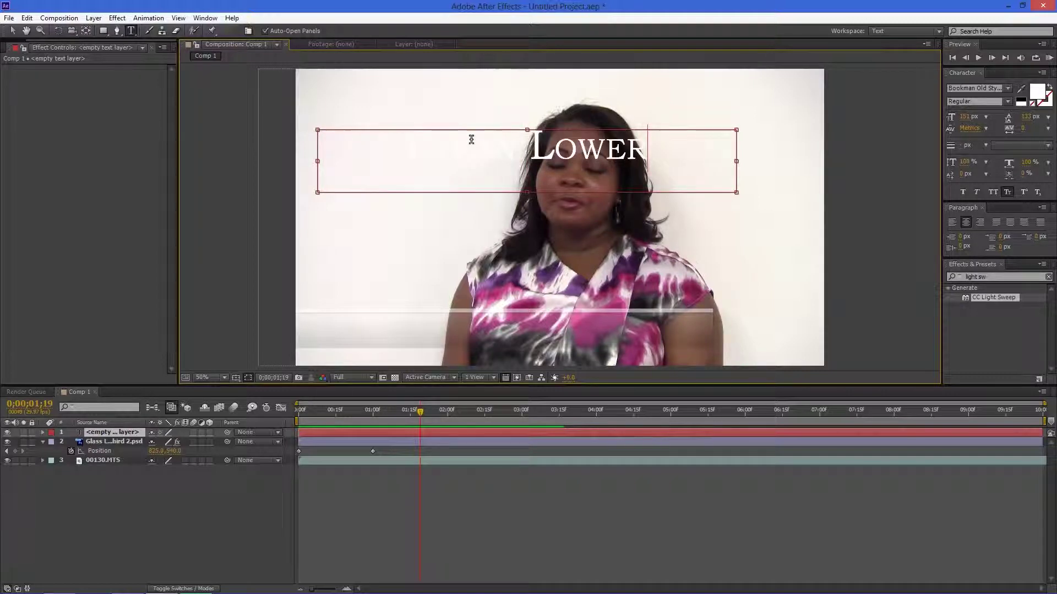
type(" Third")
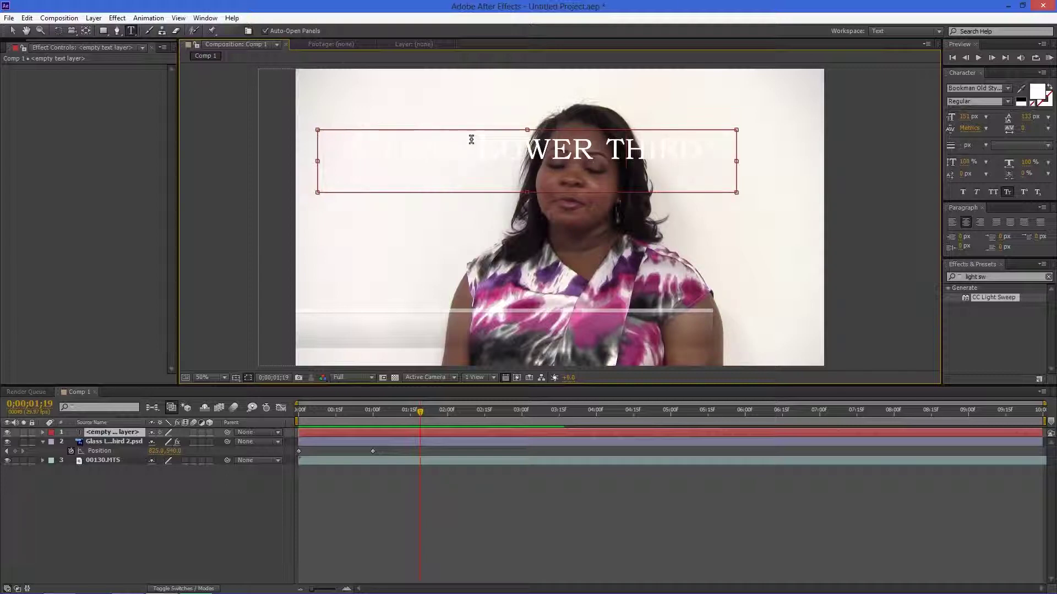
type("T")
key("BackSpace")
key("BackSpace")
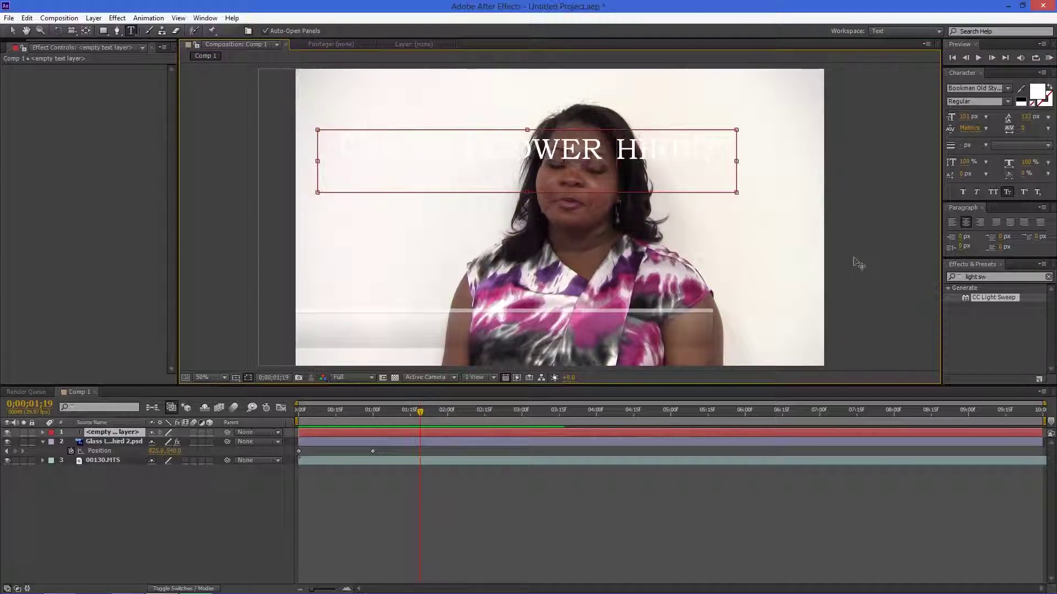
type("Th")
- Change the fill color of the whole title text to a pink sampled from the woman's blouse
left_click_drag(713, 149, 321, 152)
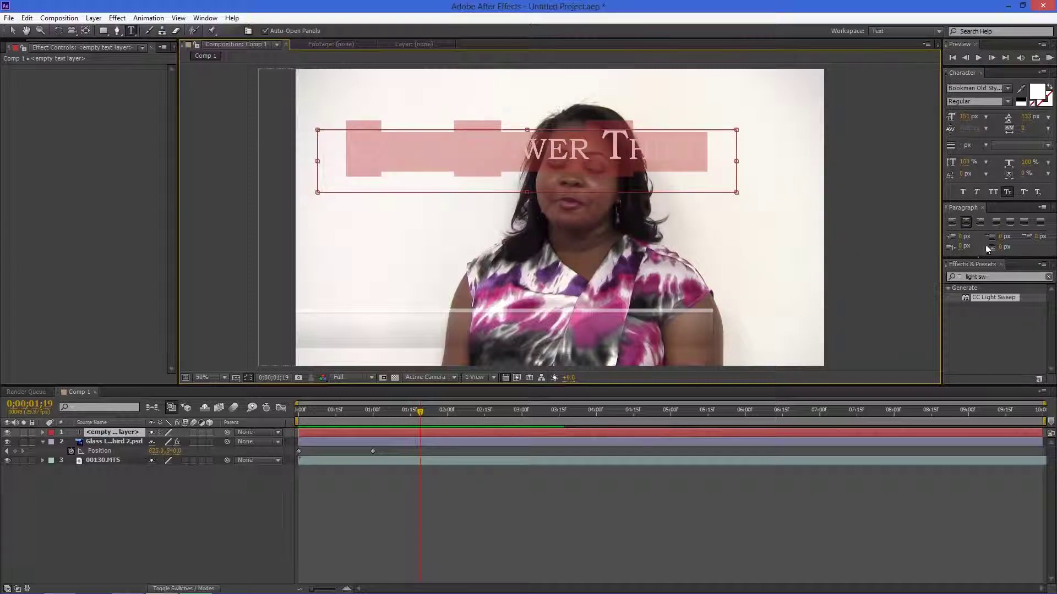
left_click(1039, 94)
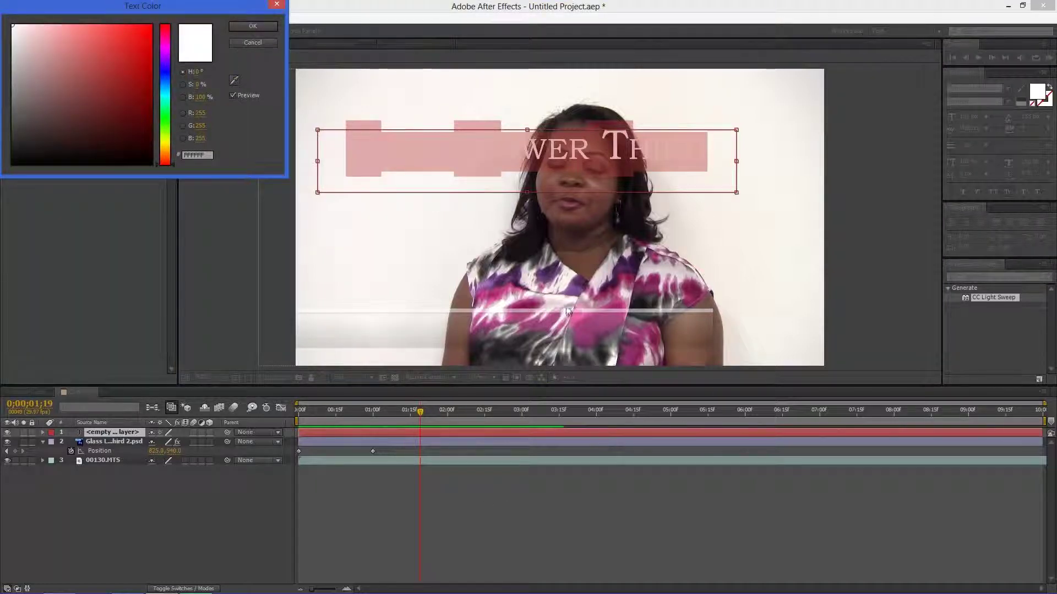
left_click(236, 79)
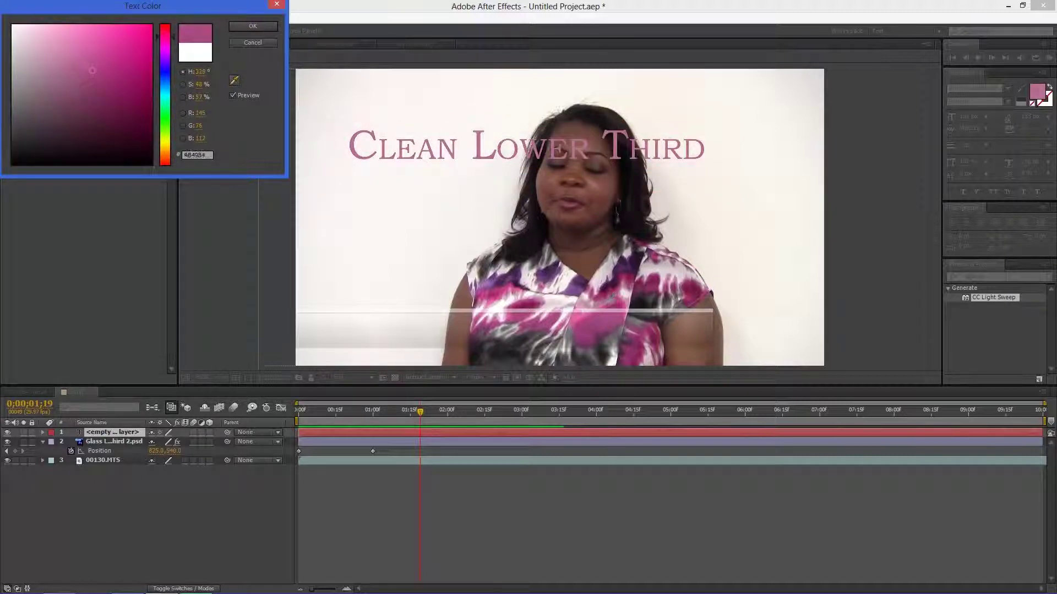
left_click(244, 27)
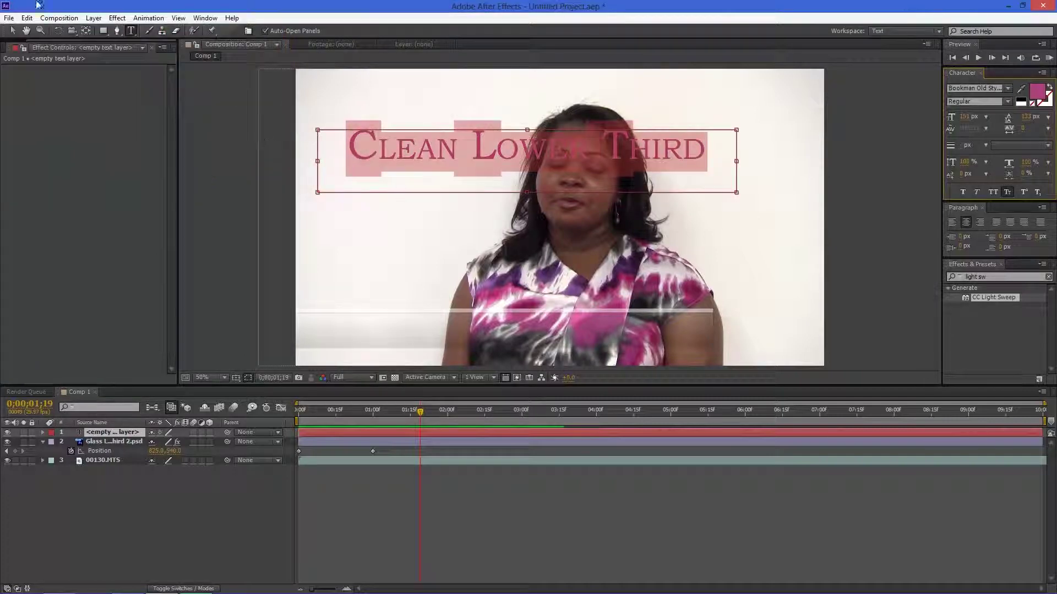
- Move the title text down onto the glass bar, reduce its font size to about 107 px, and align it near the bar's left end
left_click(13, 31)
left_click_drag(510, 159, 472, 342)
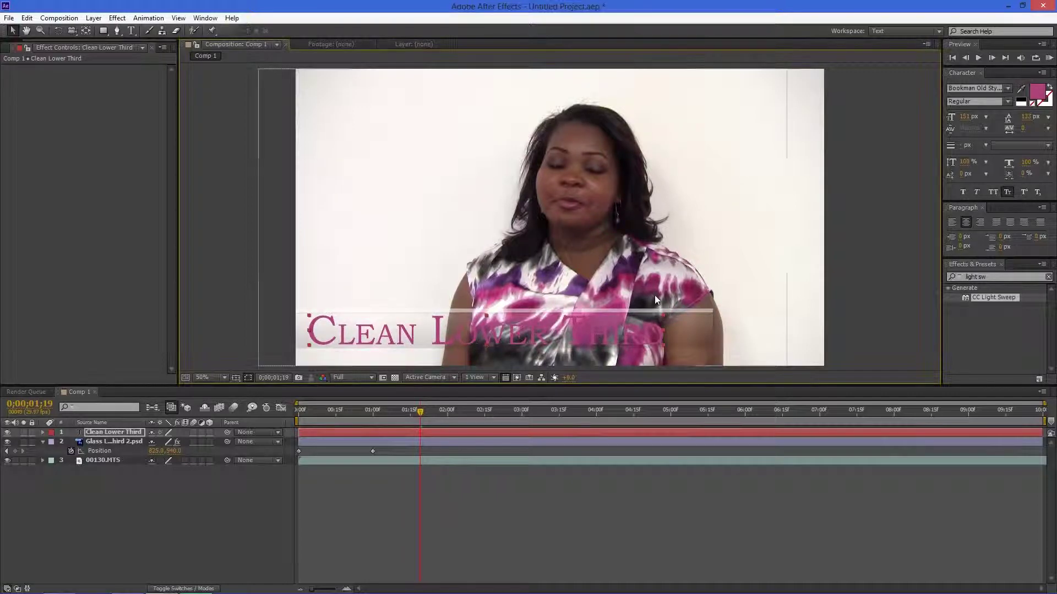
left_click_drag(964, 117, 845, 181)
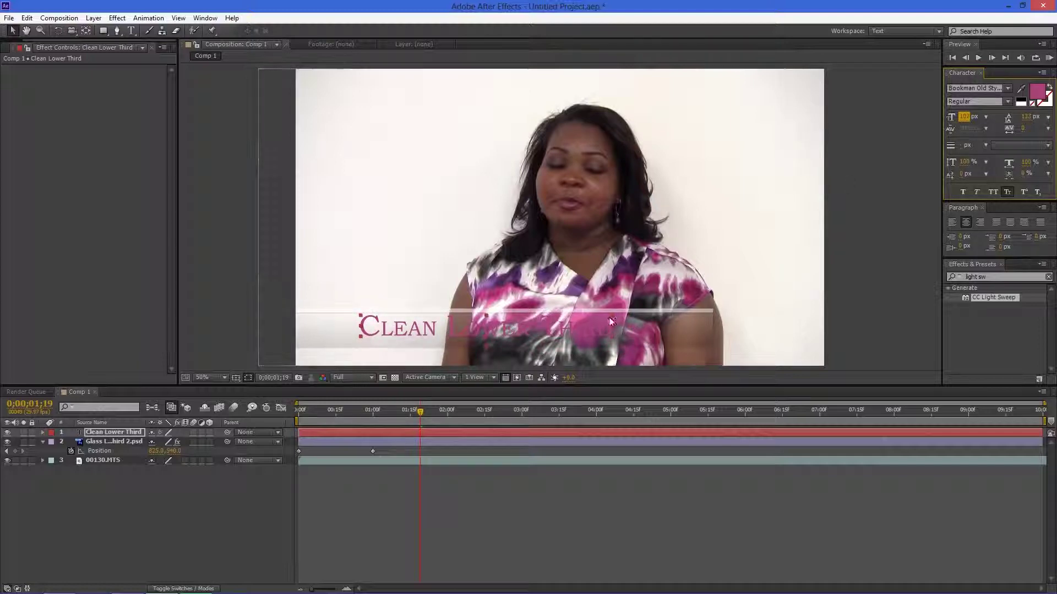
left_click_drag(487, 347, 437, 351)
left_click(548, 331)
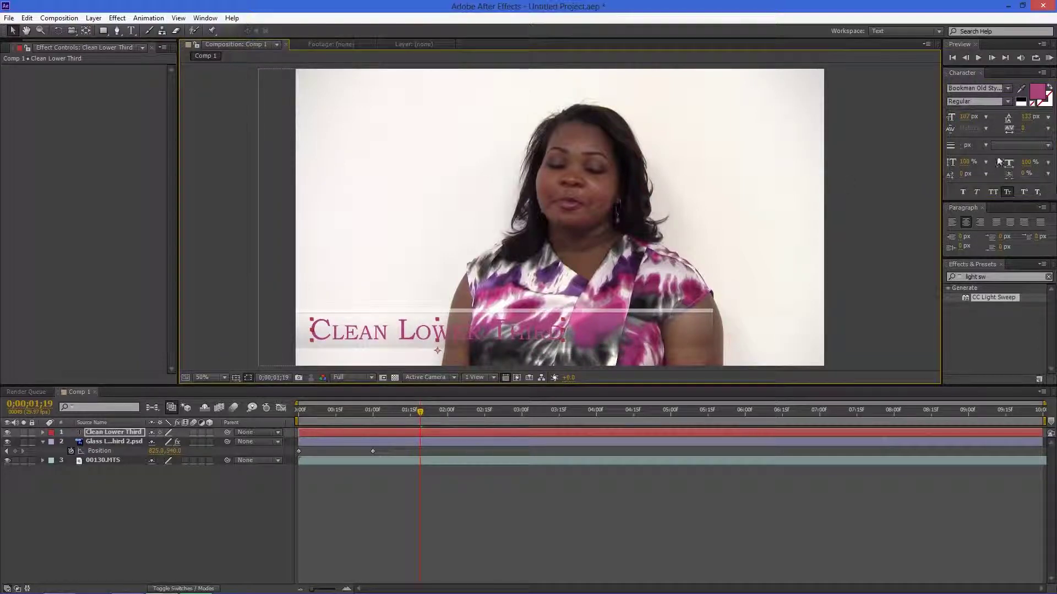
- Darken the title text's fill color to a deep magenta
left_click(1037, 94)
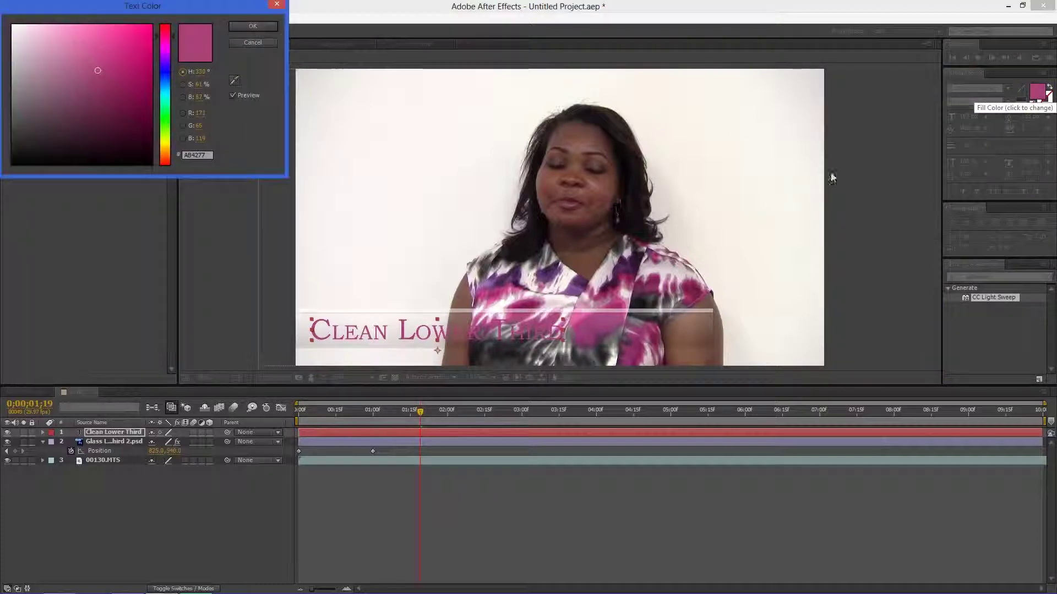
left_click_drag(112, 73, 136, 98)
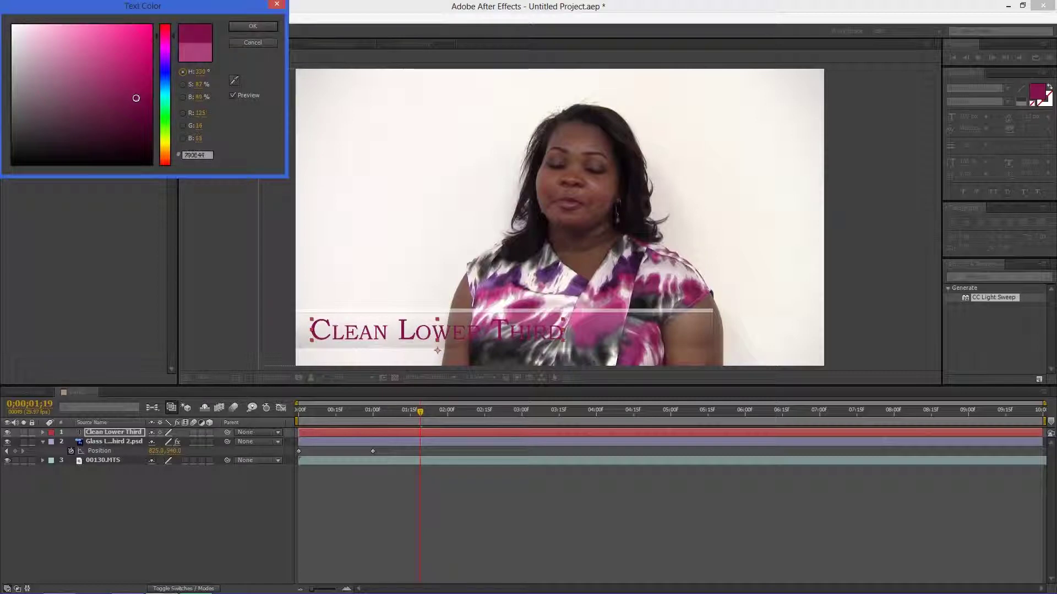
left_click(255, 29)
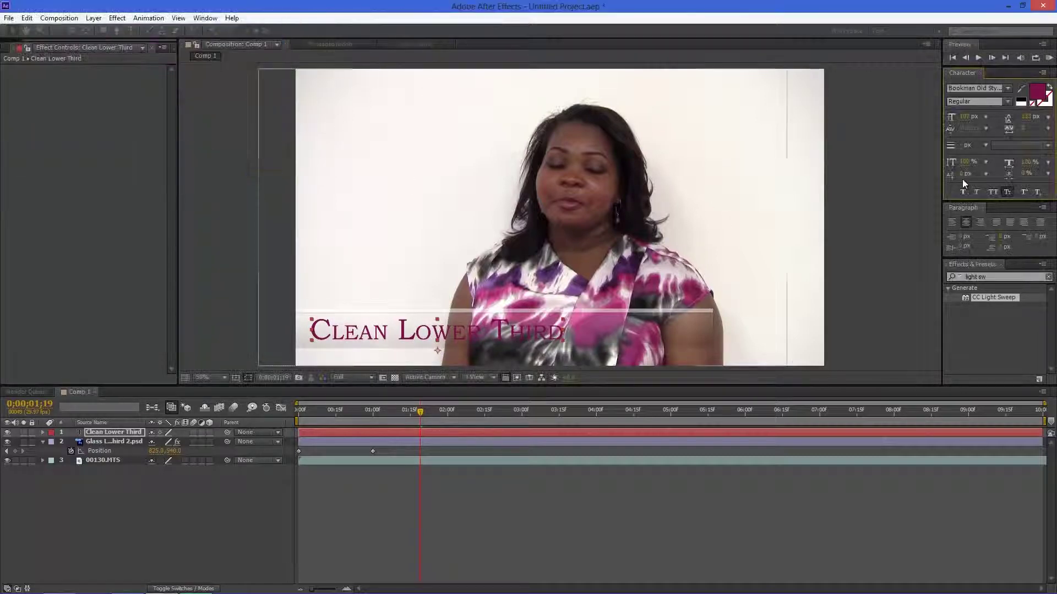
- Find the Drop Shadow effect and apply it to the Clean Lower Third text
key("ctrl+5")
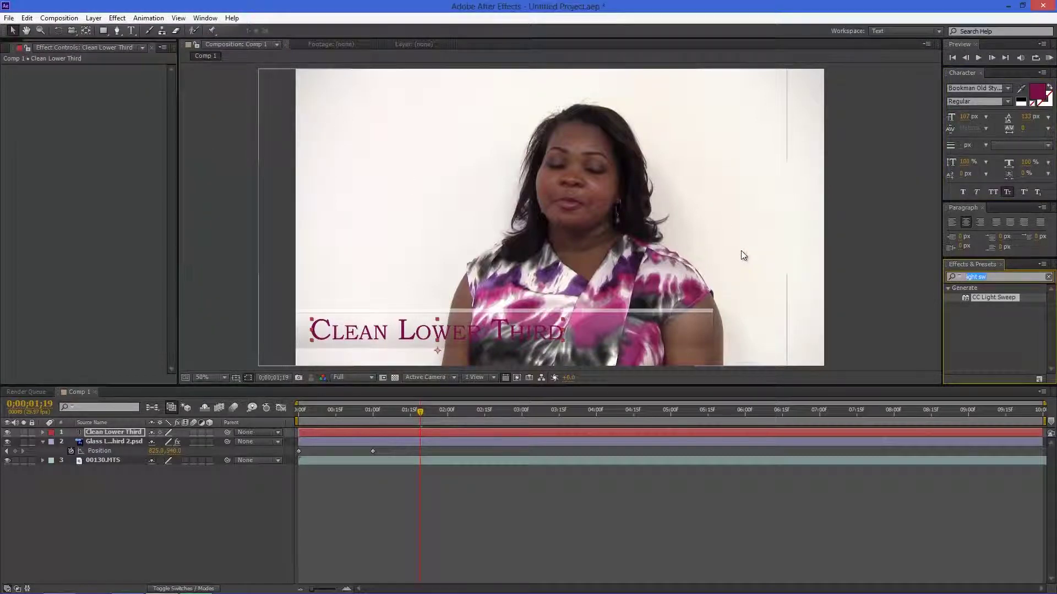
type("drop sha")
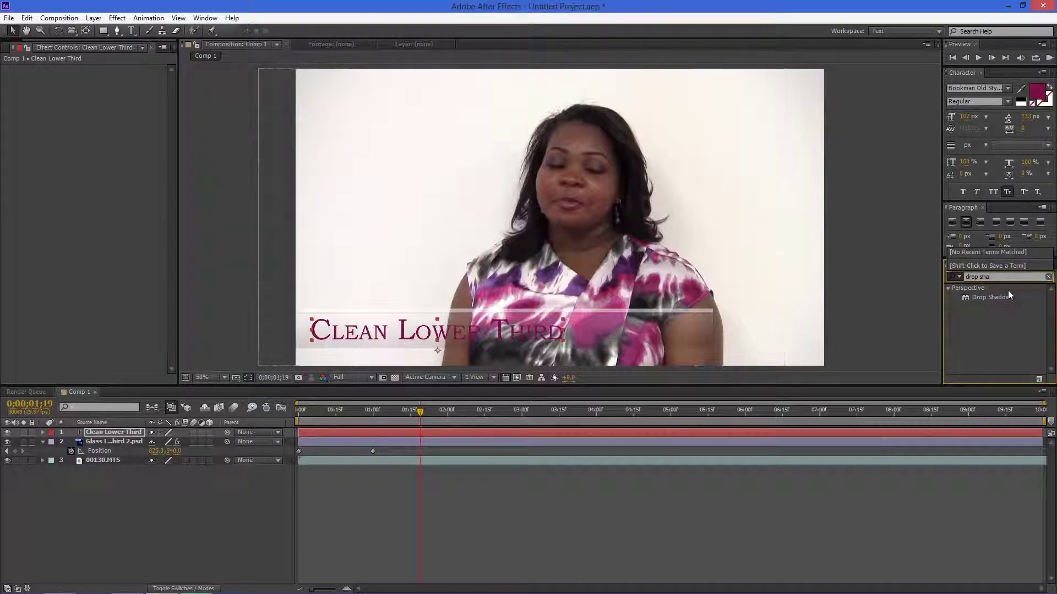
left_click_drag(965, 301, 449, 327)
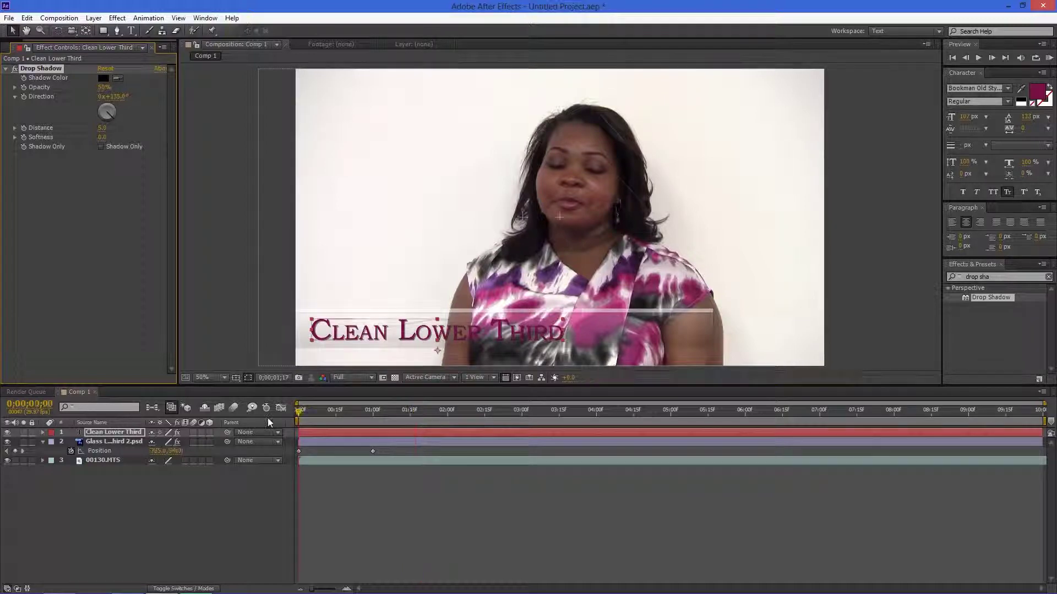
- Set the Clean Lower Third text layer's Opacity to 3% and add an Opacity keyframe at 1 second
key("Home")
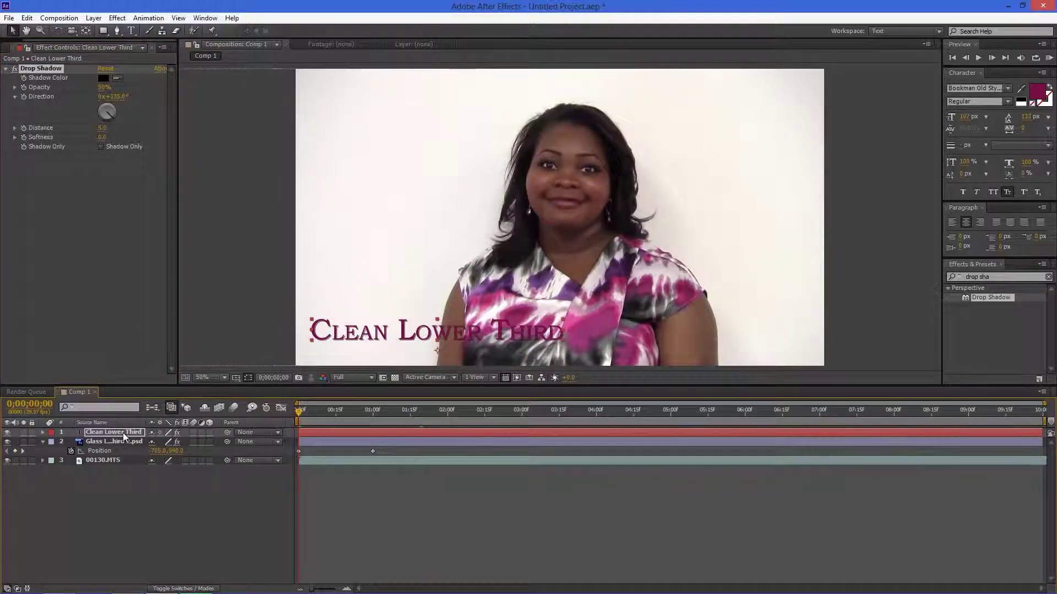
left_click(123, 433)
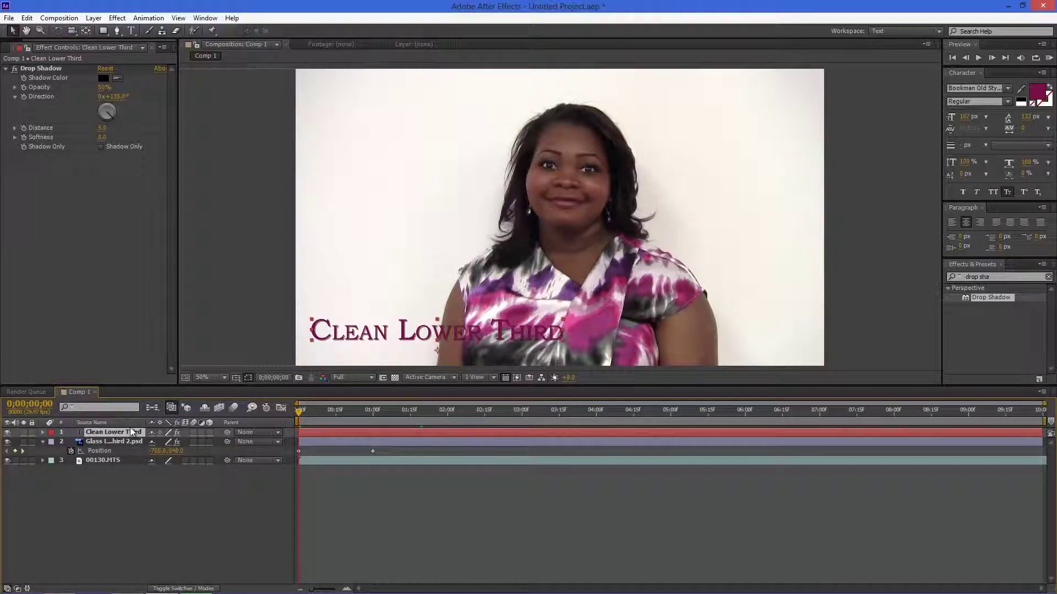
key("t")
left_click(157, 442)
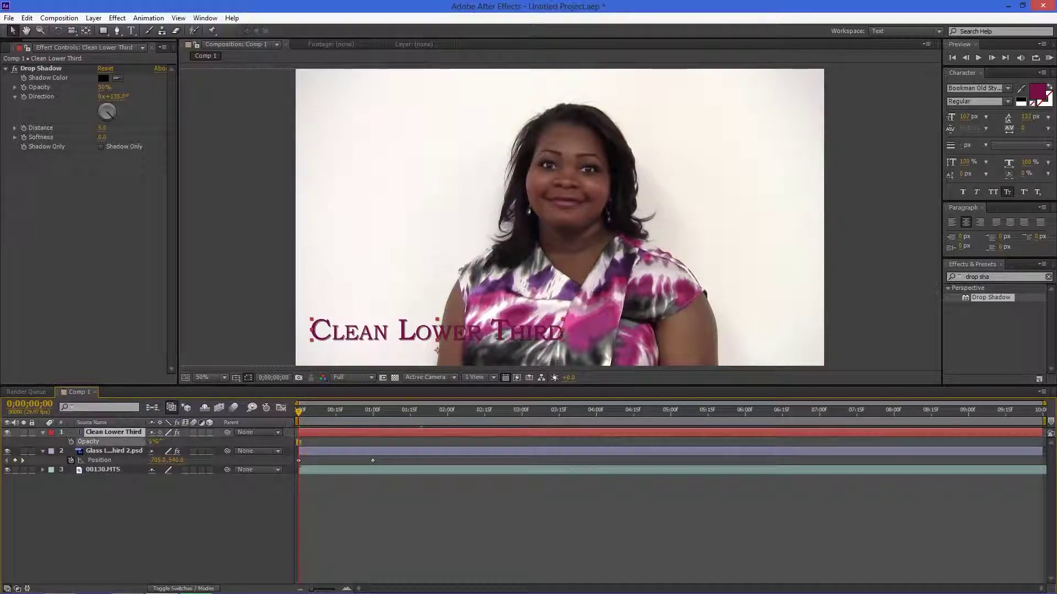
type("3")
key("Return")
left_click_drag(299, 412, 372, 428)
key("alt+shift+t")
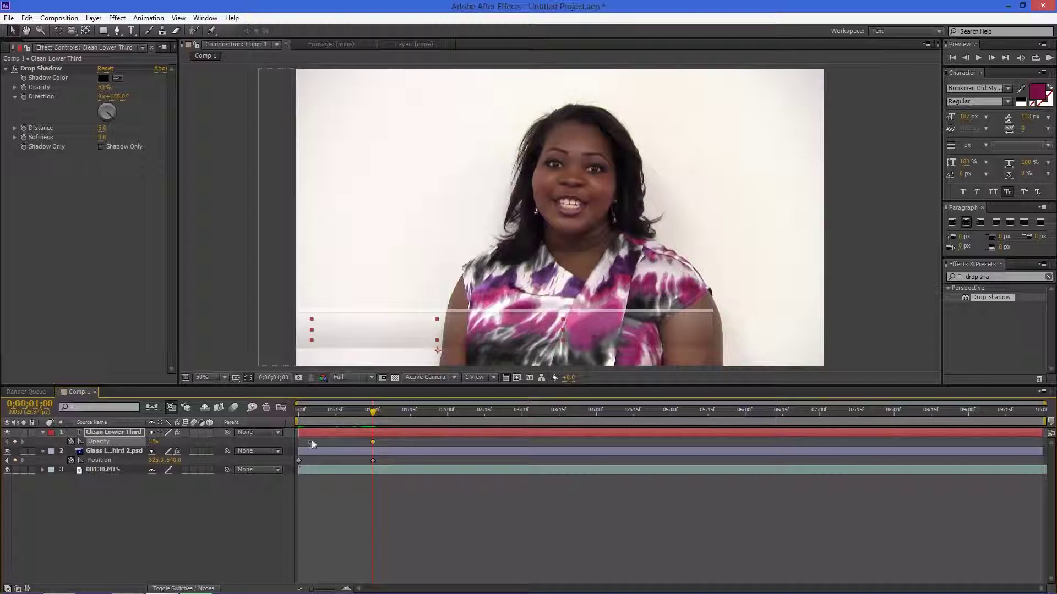
- Keyframe the Clean Lower Third text layer's Opacity at 100% at 2 seconds for the fade-in
key("F9")
left_click_drag(377, 408, 448, 424)
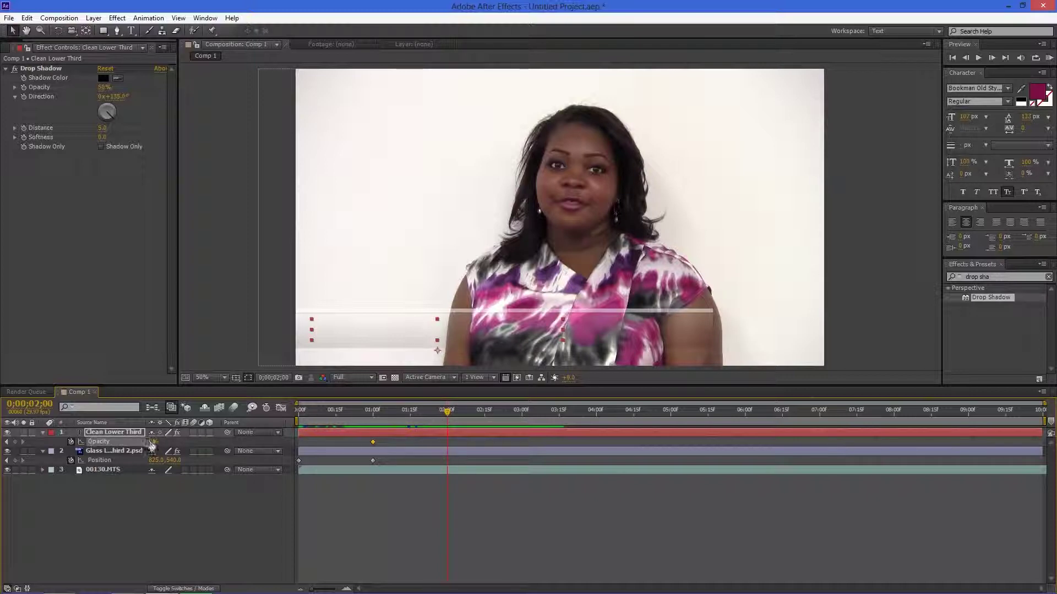
left_click_drag(153, 442, 525, 451)
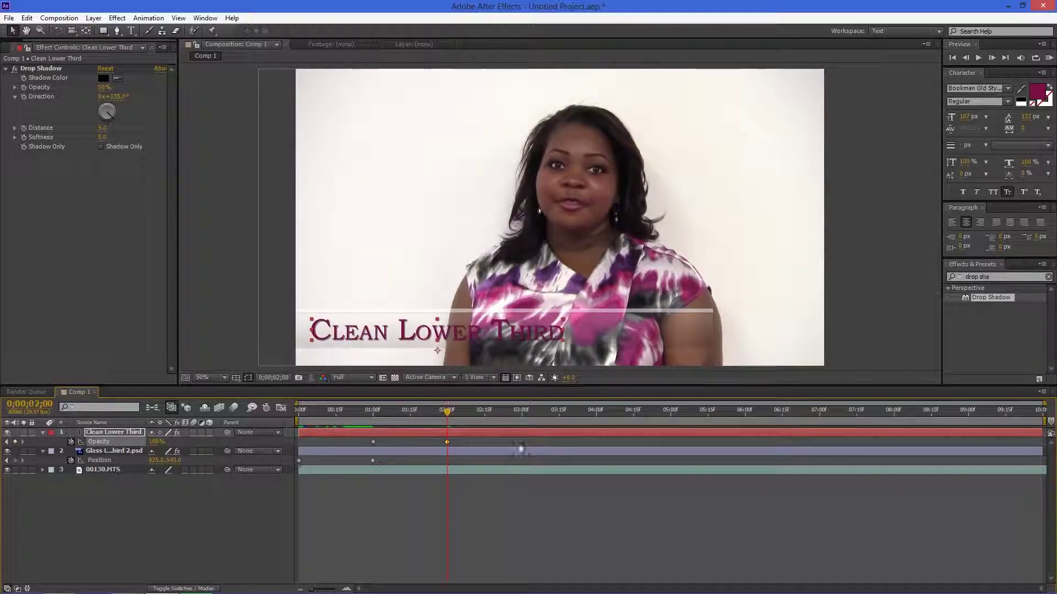
- Preview the title's fade-in from the start of the composition and check the frame at 0;00;02;11
left_click_drag(367, 414, 298, 411)
left_click(1050, 59)
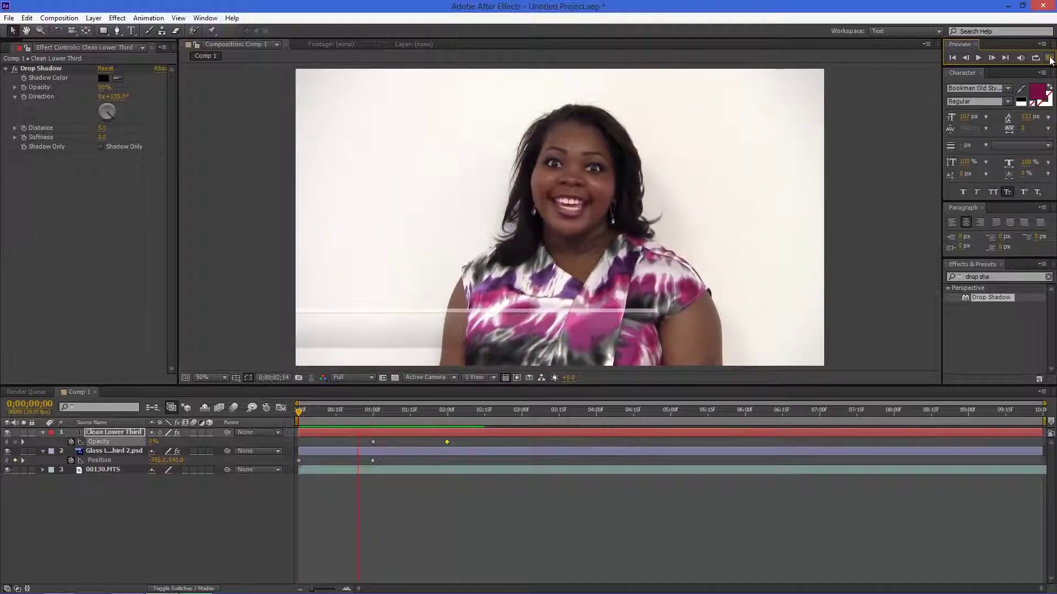
key("space")
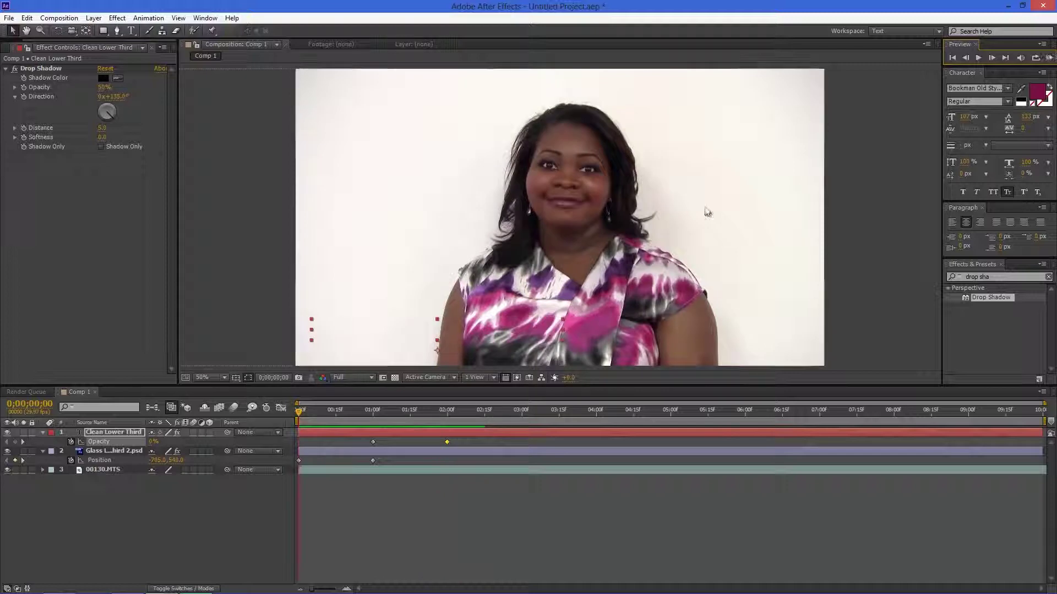
key("space")
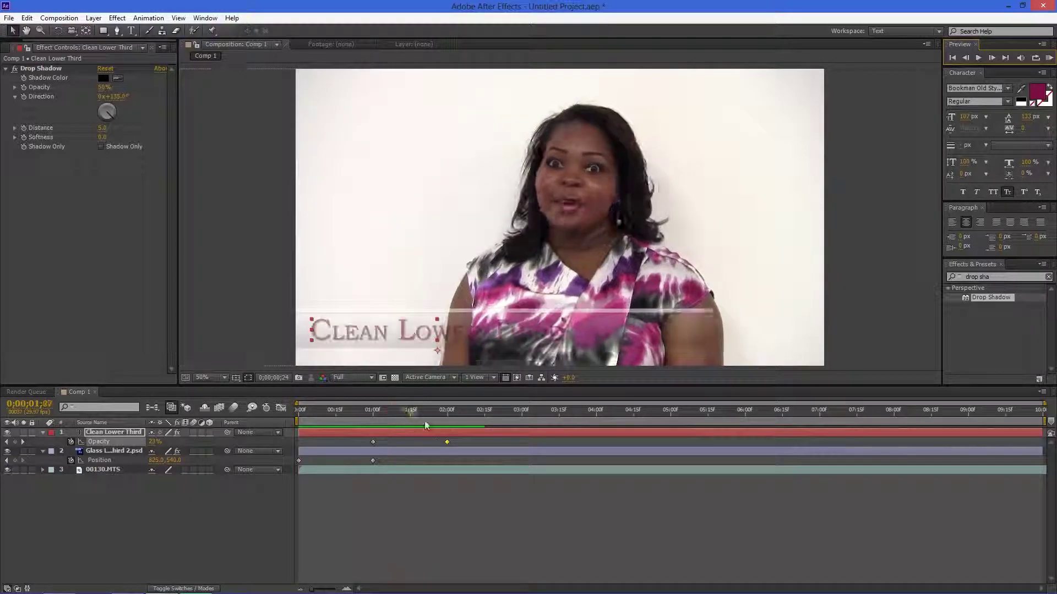
left_click(474, 422)
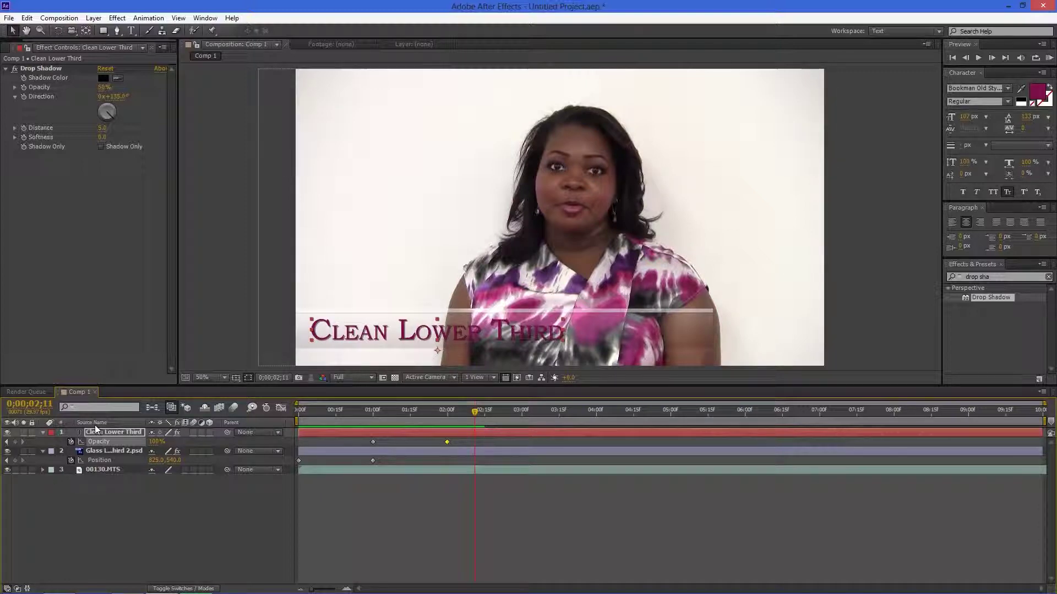
- Search the effects for "lens" and apply Lens Flare to the Clean Lower Third text
left_click(985, 277)
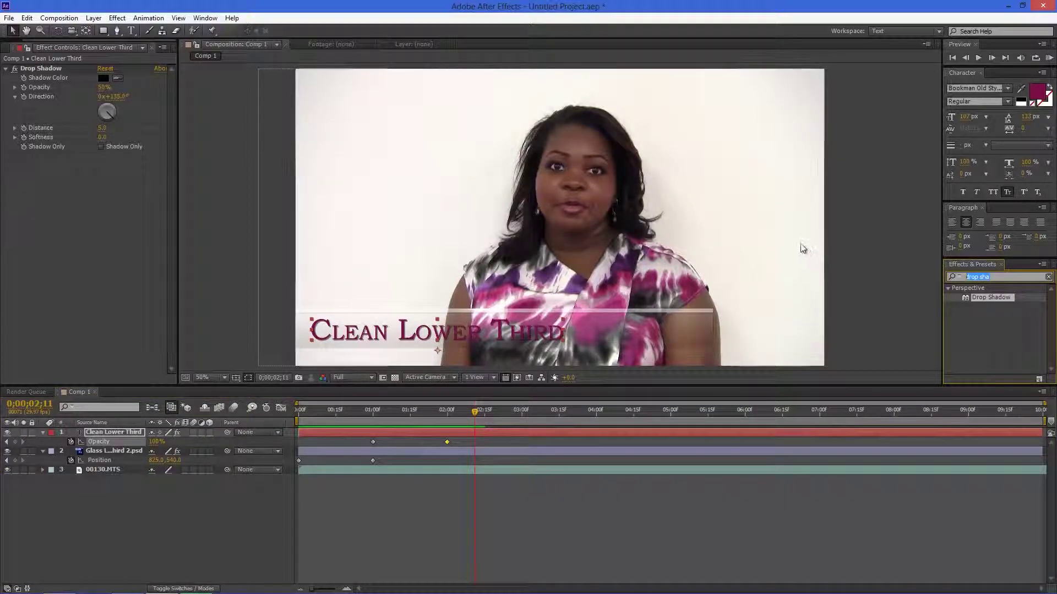
type("lens")
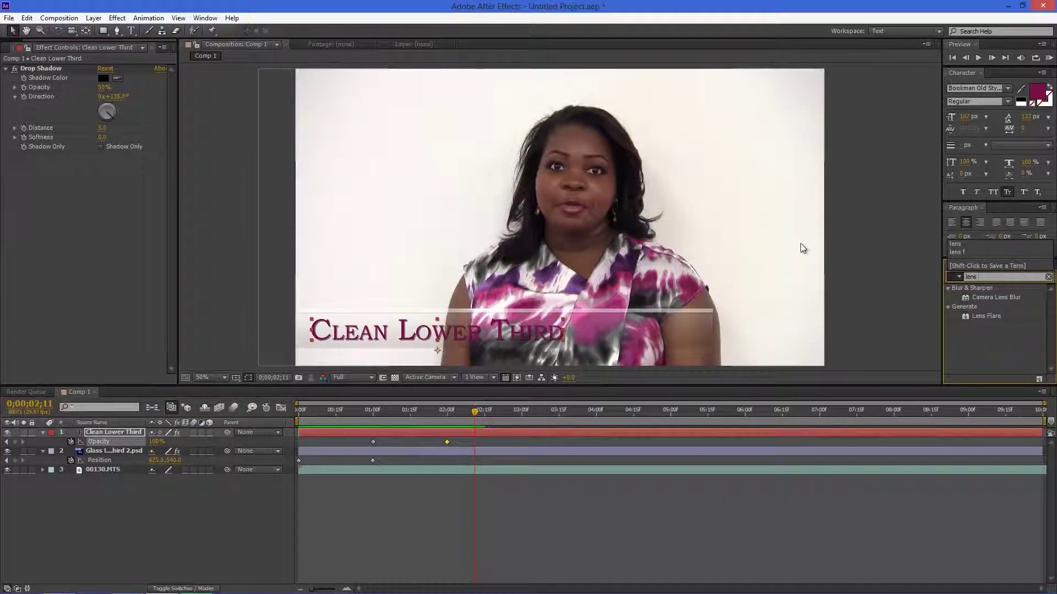
left_click_drag(964, 313, 293, 326)
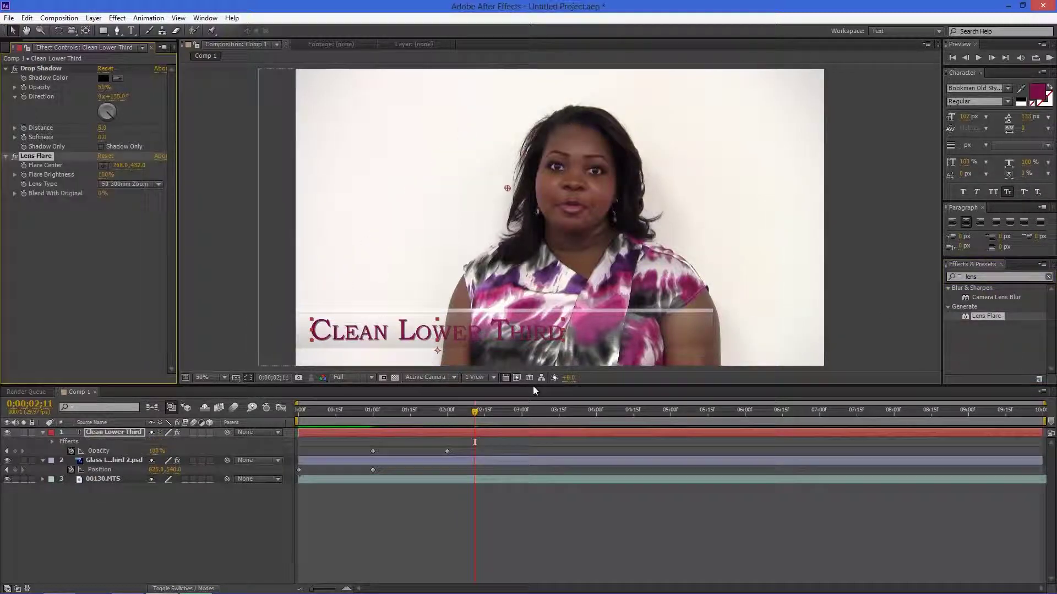
- Place the Lens Flare's center at about 1146, 822, above and beyond the title's right end, and keyframe Flare Center at 0 seconds
left_click_drag(503, 188, 552, 315)
left_click_drag(477, 416, 298, 417)
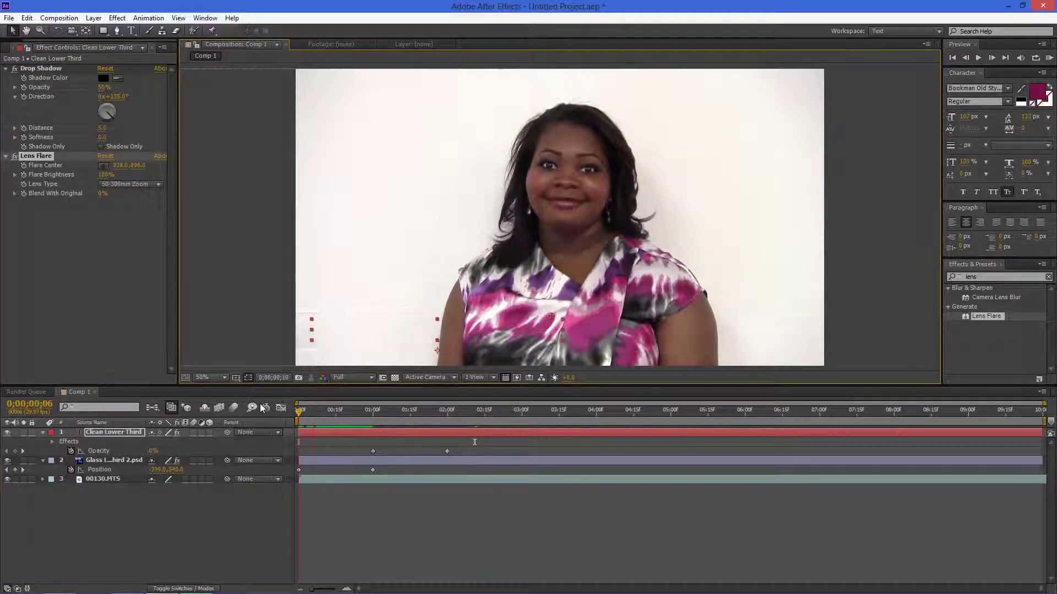
left_click_drag(595, 303, 609, 292)
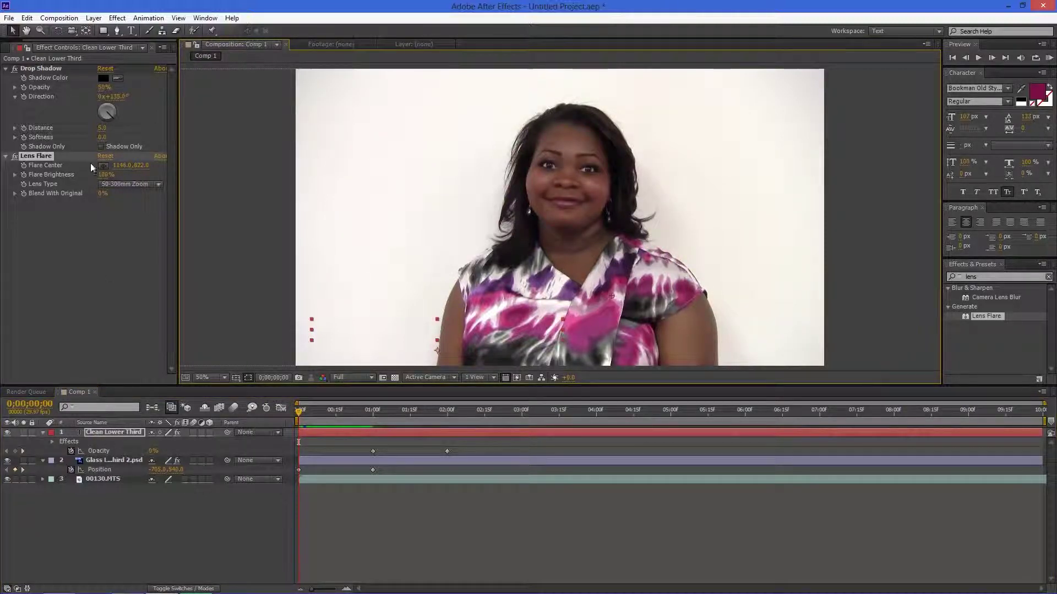
left_click(23, 166)
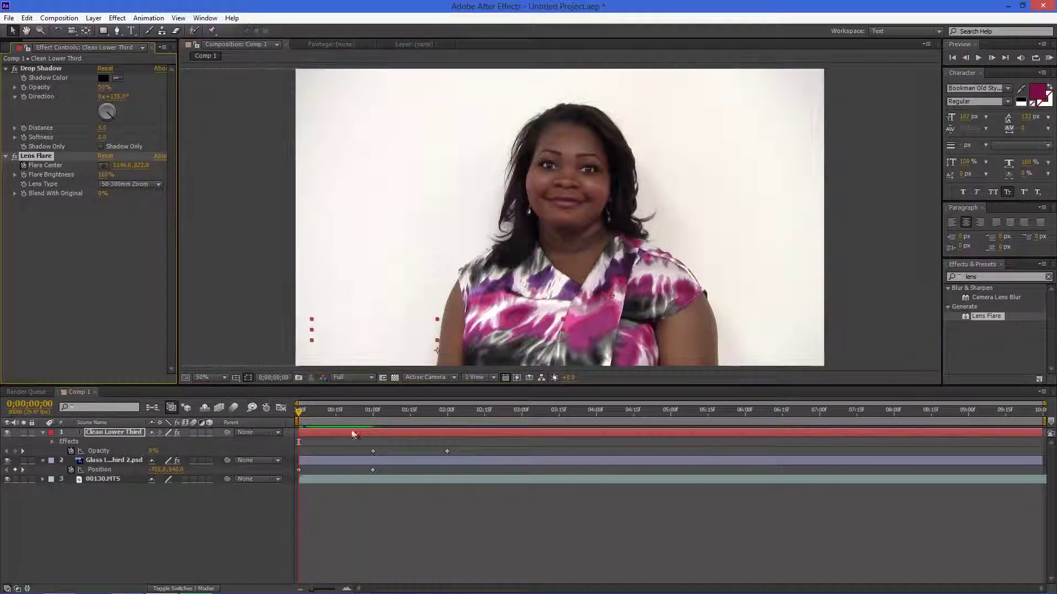
- At 3 seconds, move the Lens Flare's center across the title to just outside the frame's left edge
left_click_drag(300, 413, 375, 418)
left_click(119, 435)
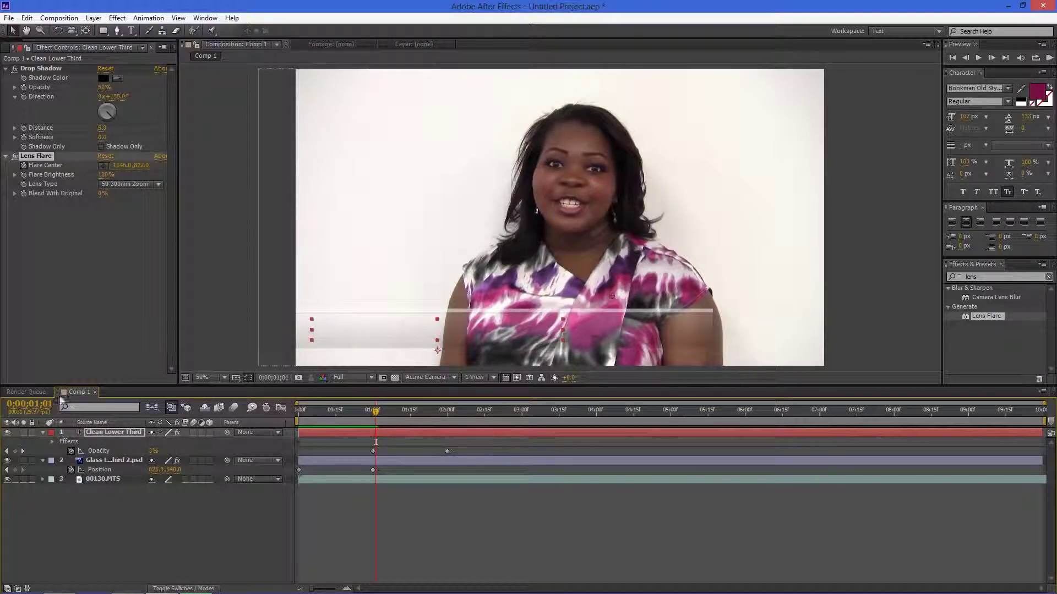
left_click(39, 157)
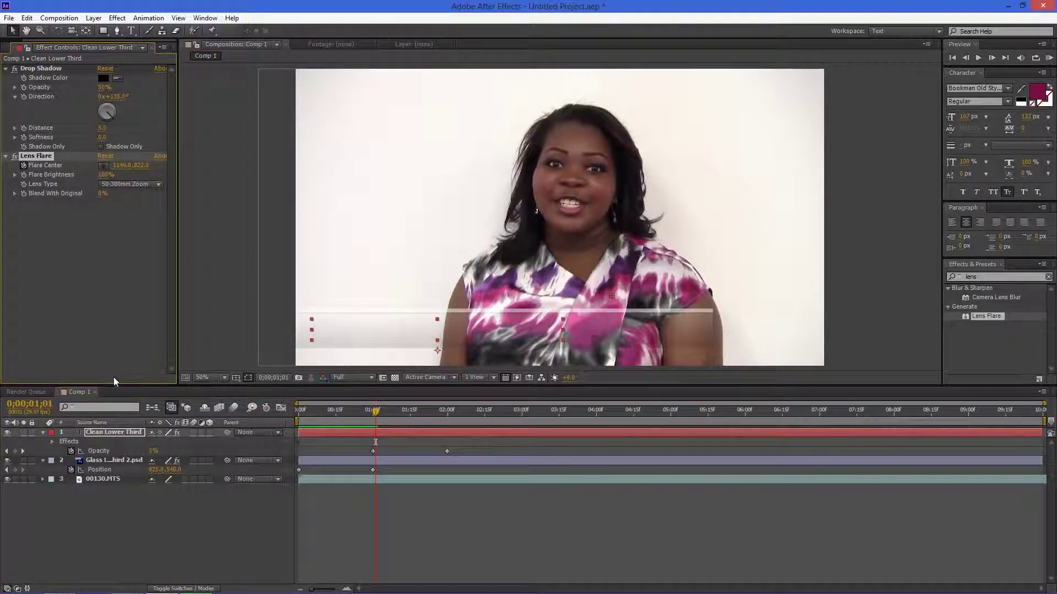
left_click_drag(376, 414, 521, 430)
left_click_drag(612, 294, 278, 300)
- Preview the finished lower third animation from the start and check the frame at 0;00;04;21
left_click_drag(517, 411, 290, 413)
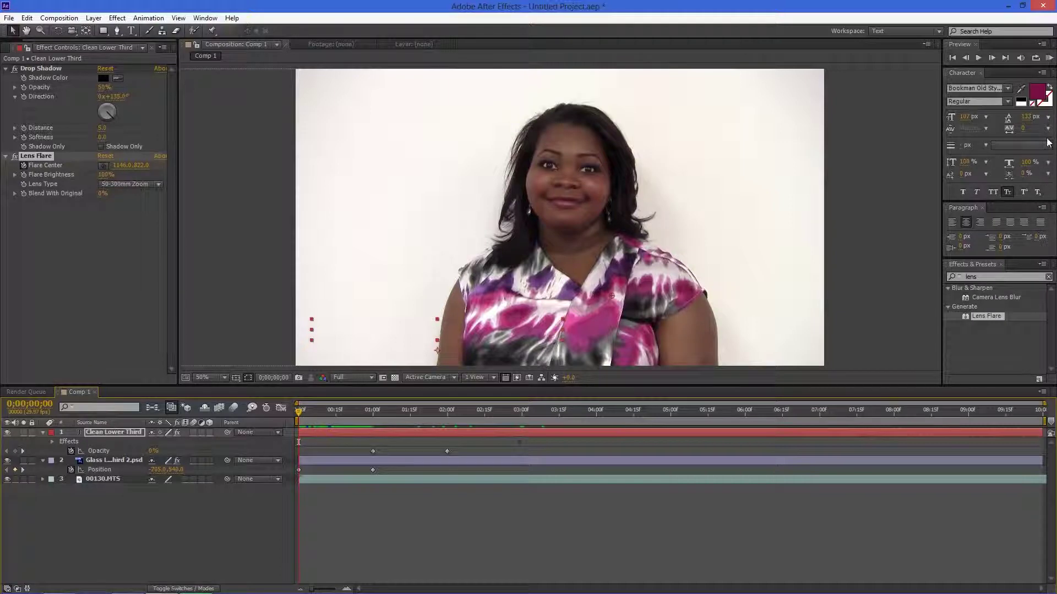
left_click(1048, 58)
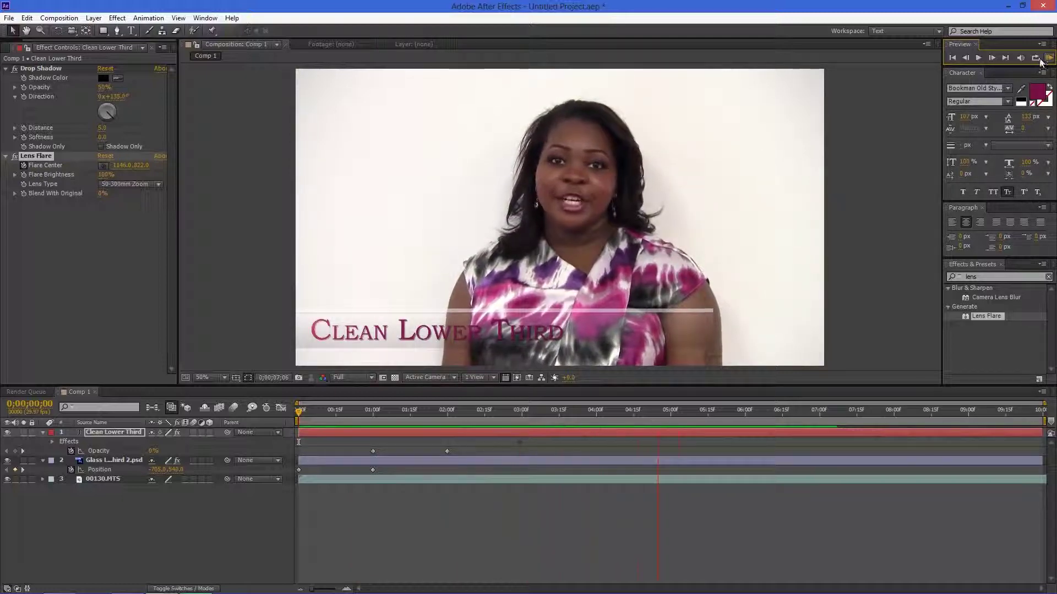
left_click(1042, 59)
left_click_drag(306, 413, 648, 421)
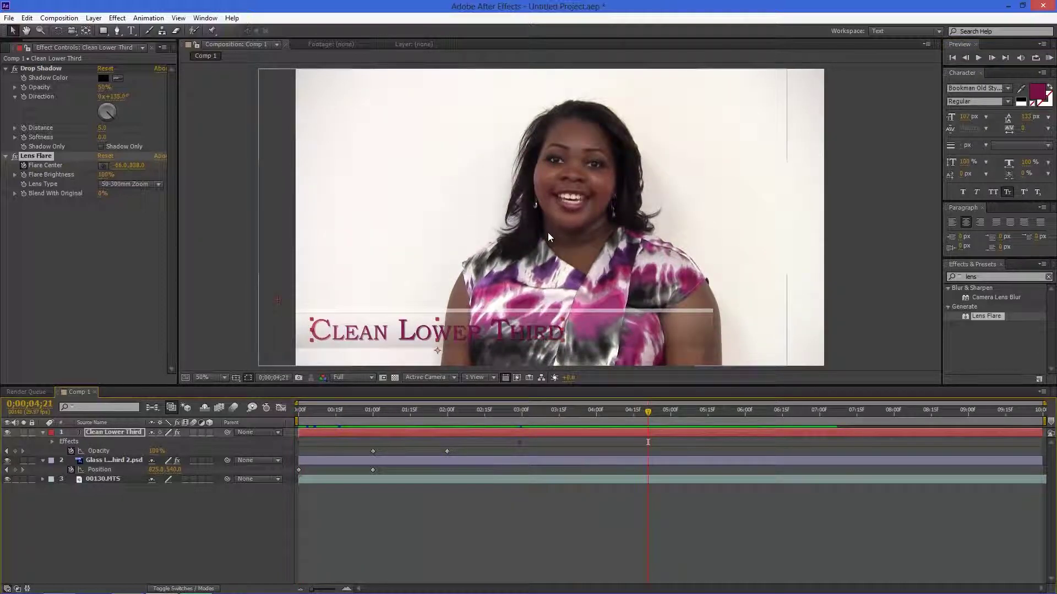